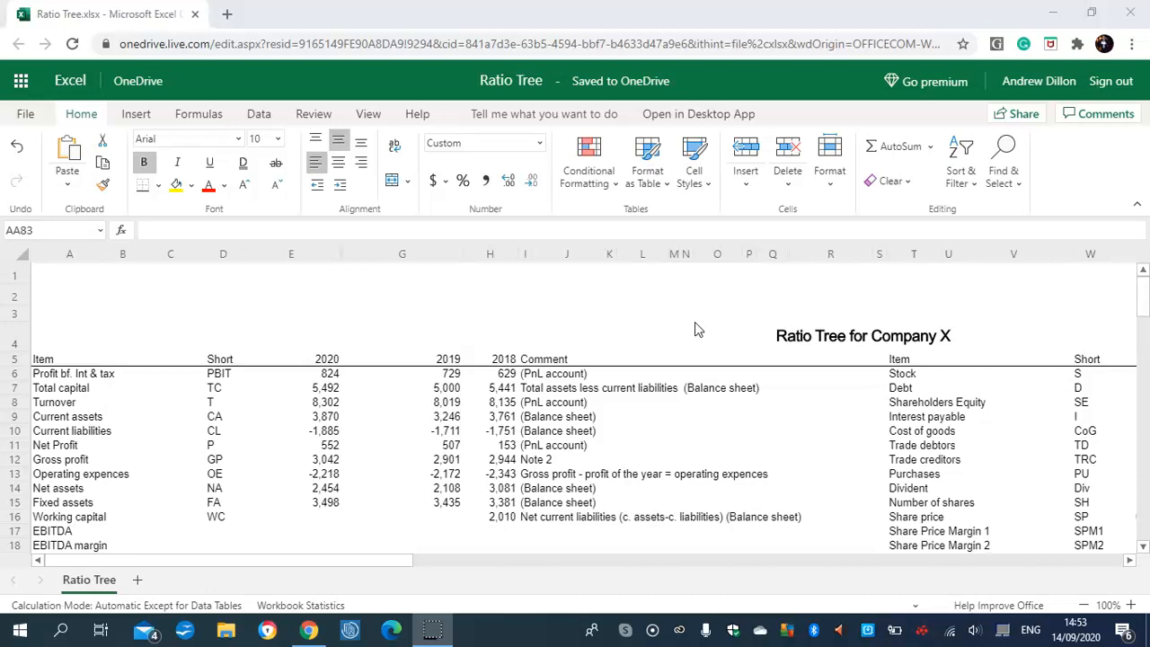
Step: Calculate the 2020 working capital in E16 with the formula =3869.5-1884.7
mouse_move(1144, 297)
left_mouse_down()
mouse_move(1145, 332)
mouse_move(1145, 311)
left_mouse_up()
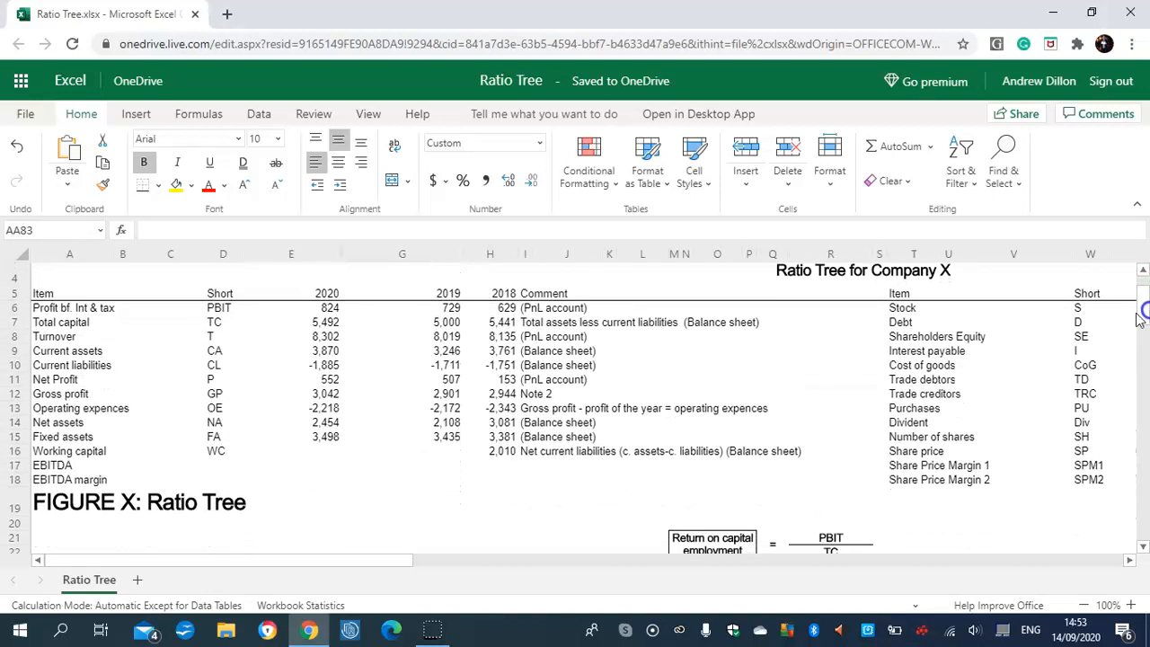
left_click(315, 452)
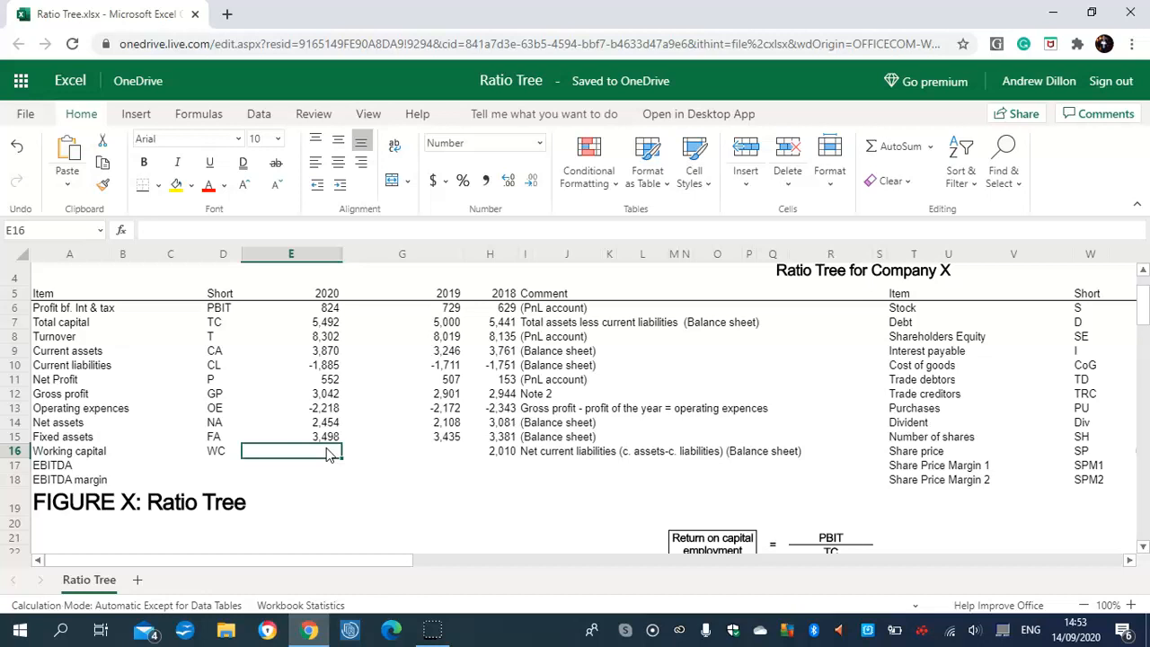
type("=")
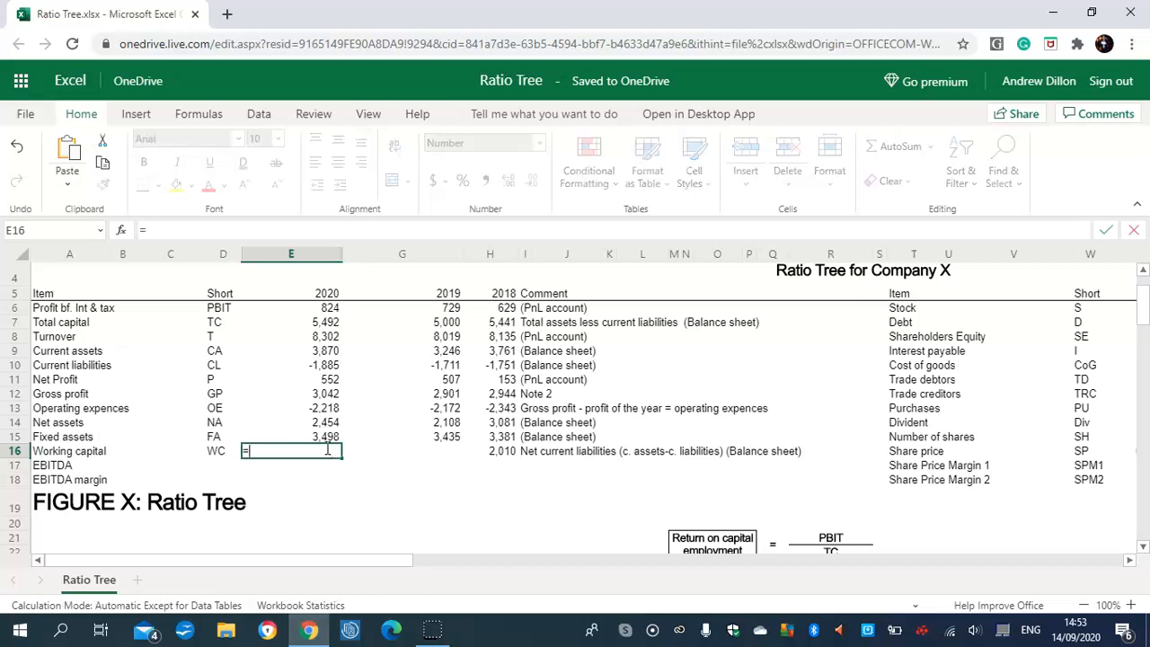
type("3869.5-188")
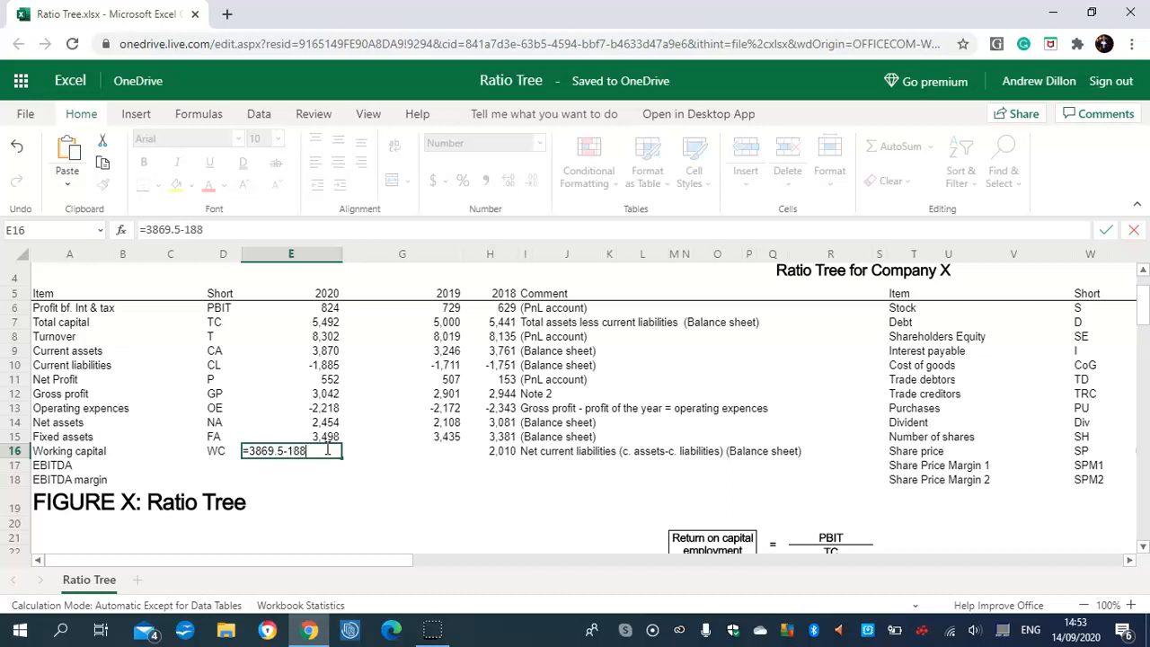
type("4.7")
key("Return")
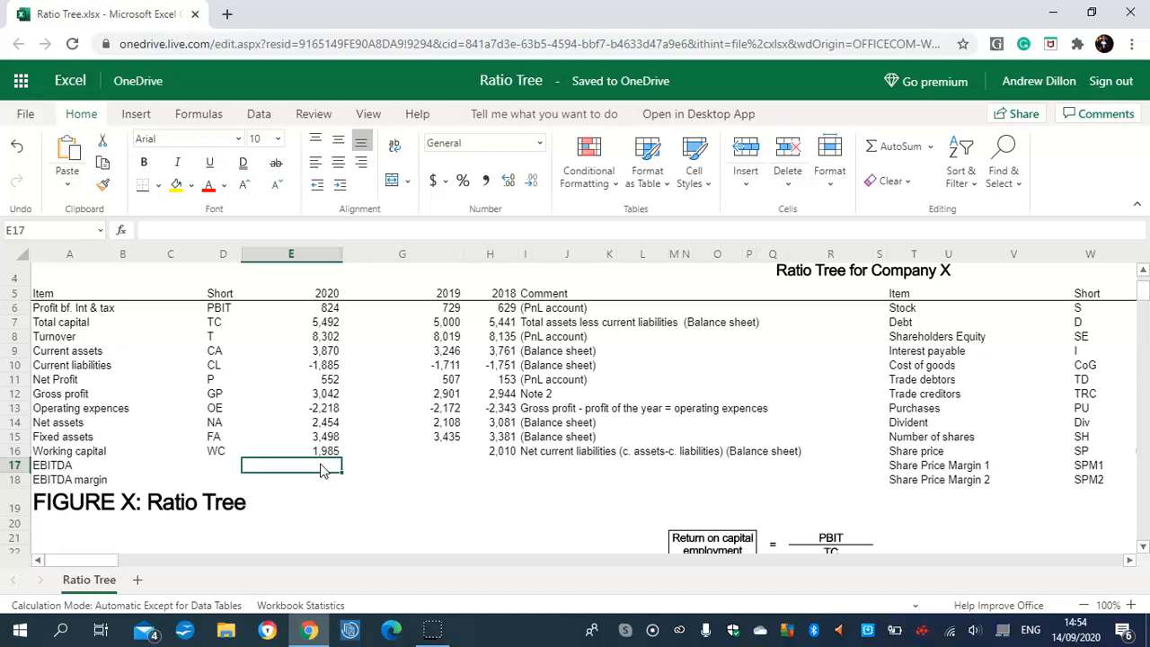
Step: Calculate the 2020 EBITDA in E17 with the formula =866+241.9
double_click(324, 470)
type("=866")
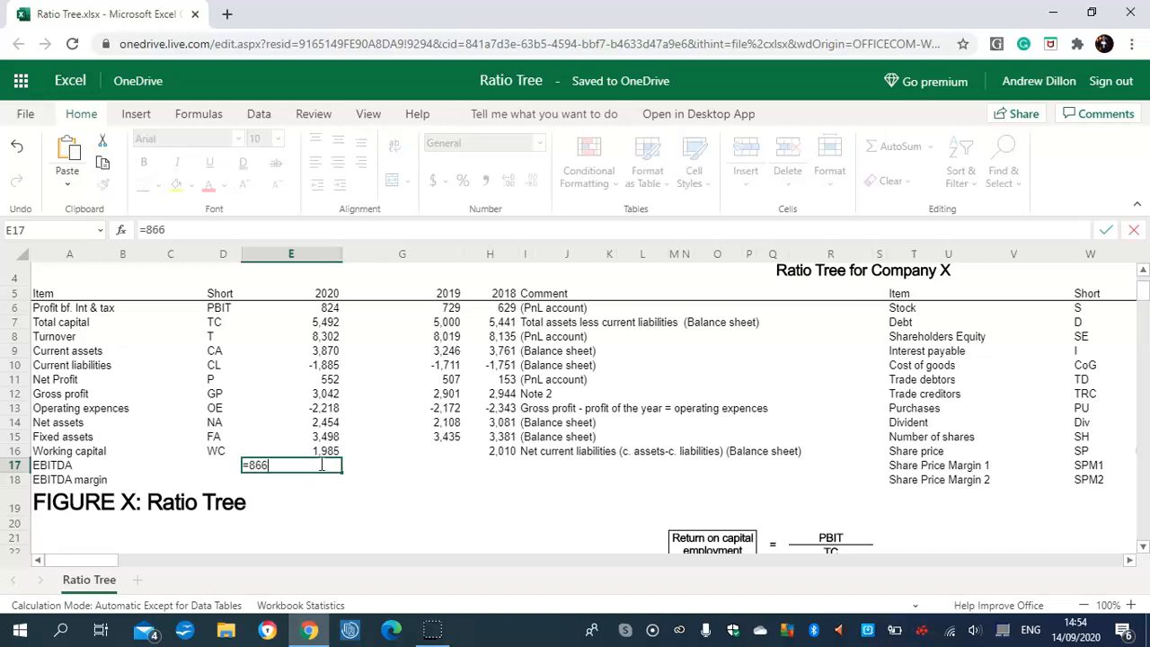
type("+241.9")
key("Return")
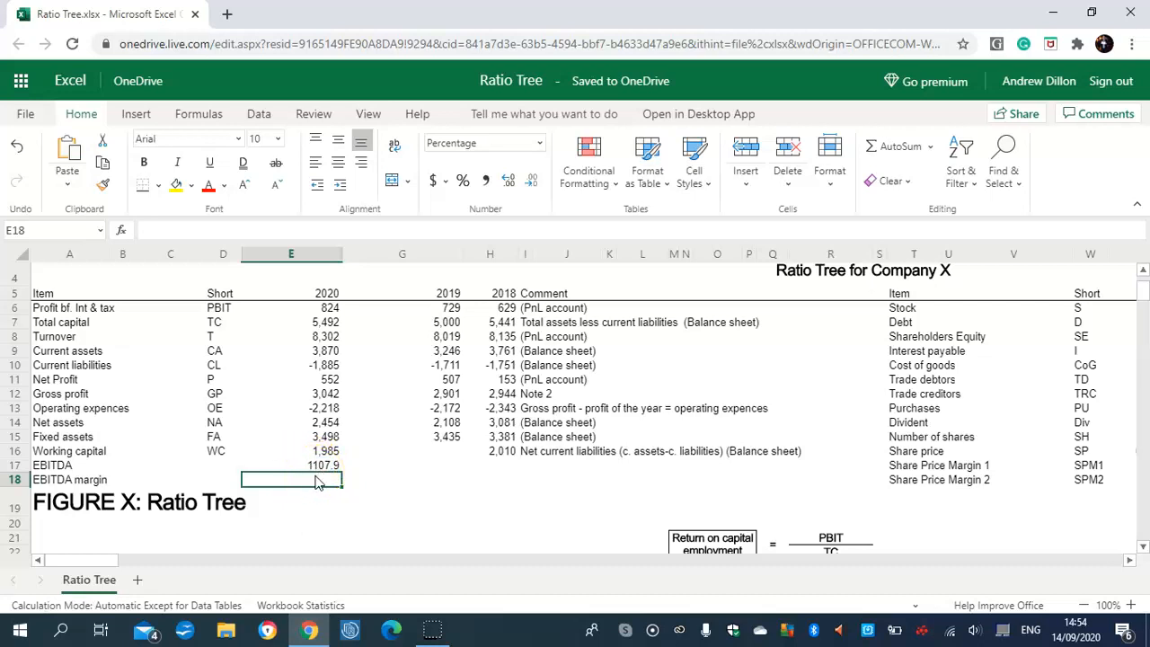
Step: Calculate the 2020 EBITDA margin in E18 by dividing EBITDA by turnover with =E17/E8
type("=")
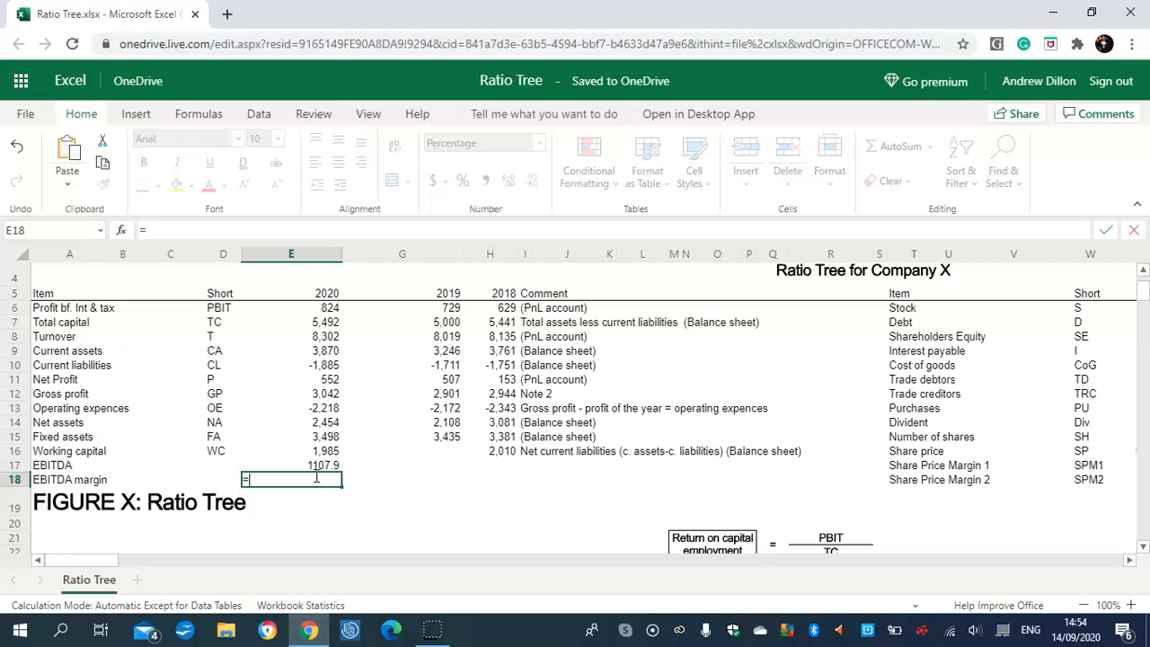
type("E17")
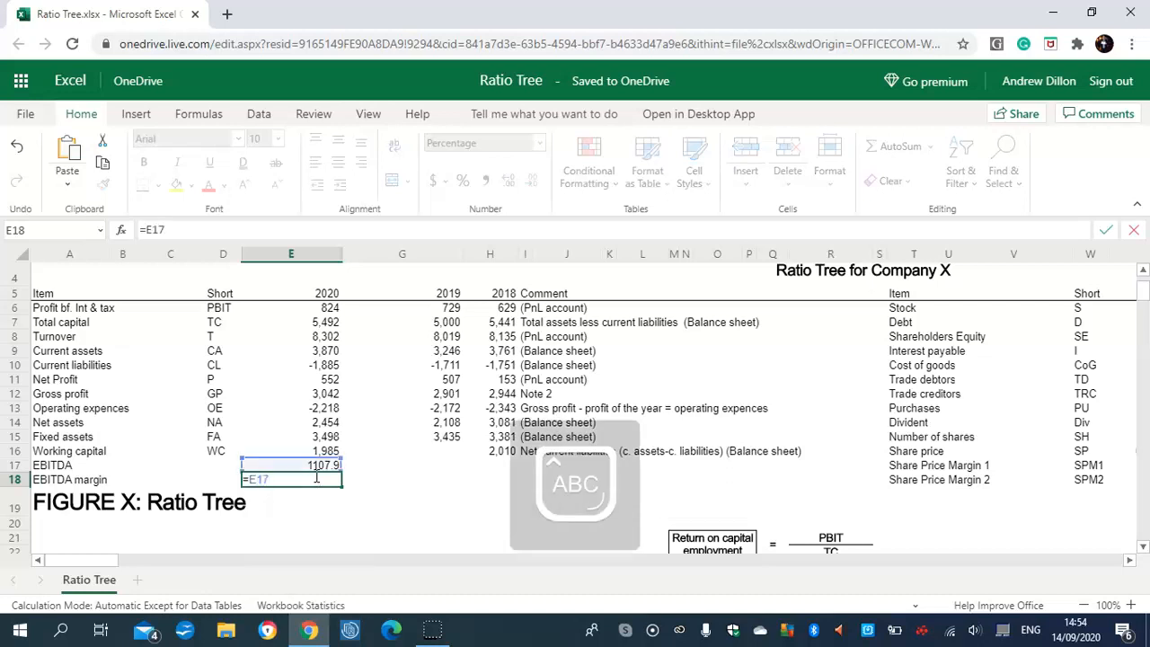
type("/E")
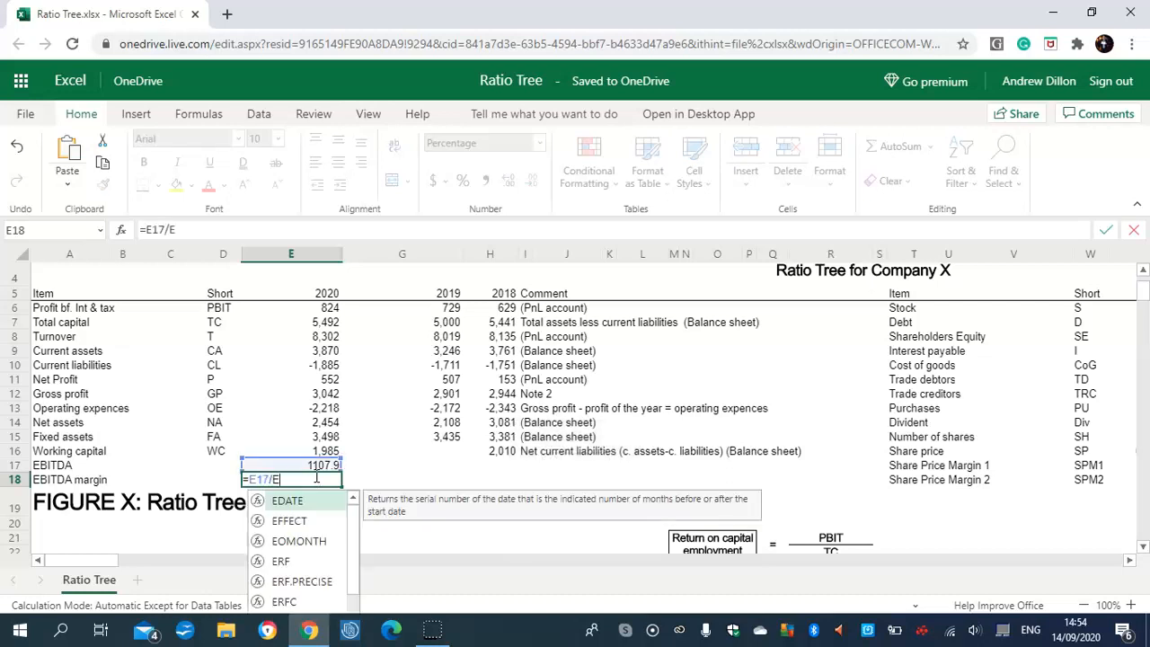
type("8")
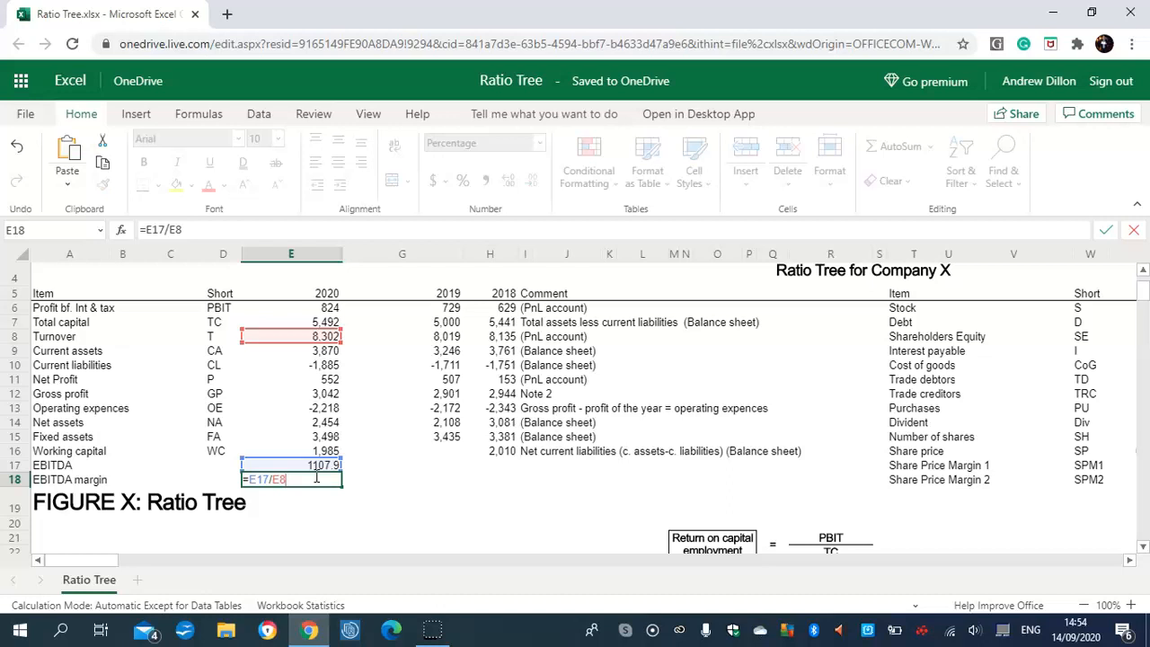
key("Return")
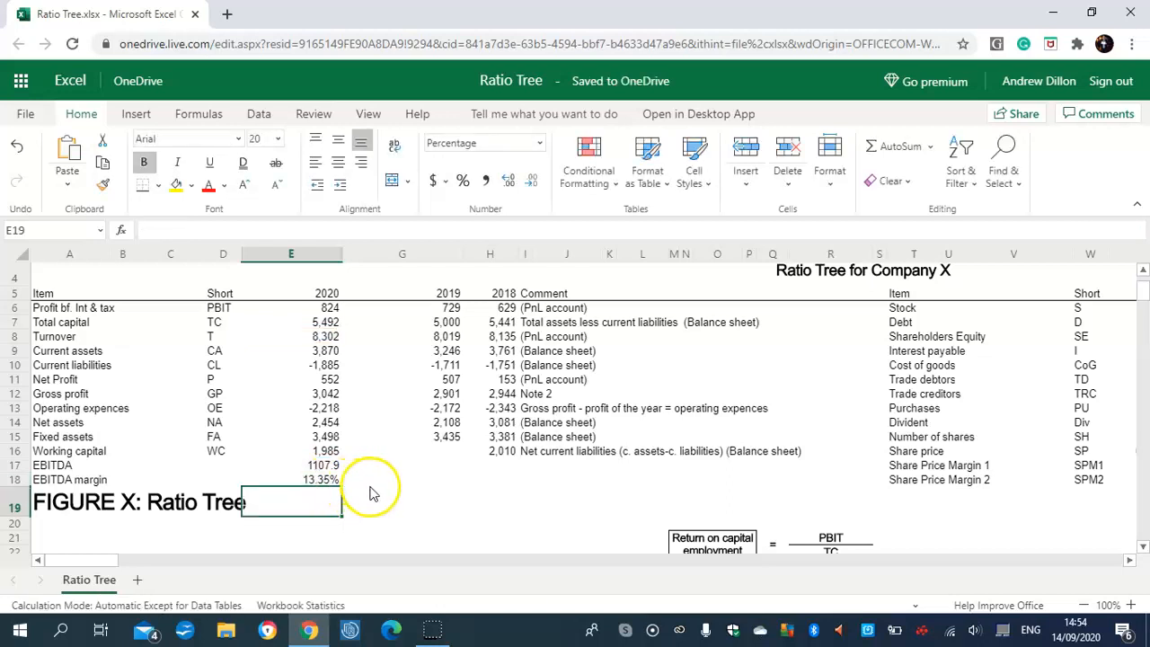
Step: Calculate the 2019 working capital in G16 with the formula =3246.3-1710.9
left_click(444, 453)
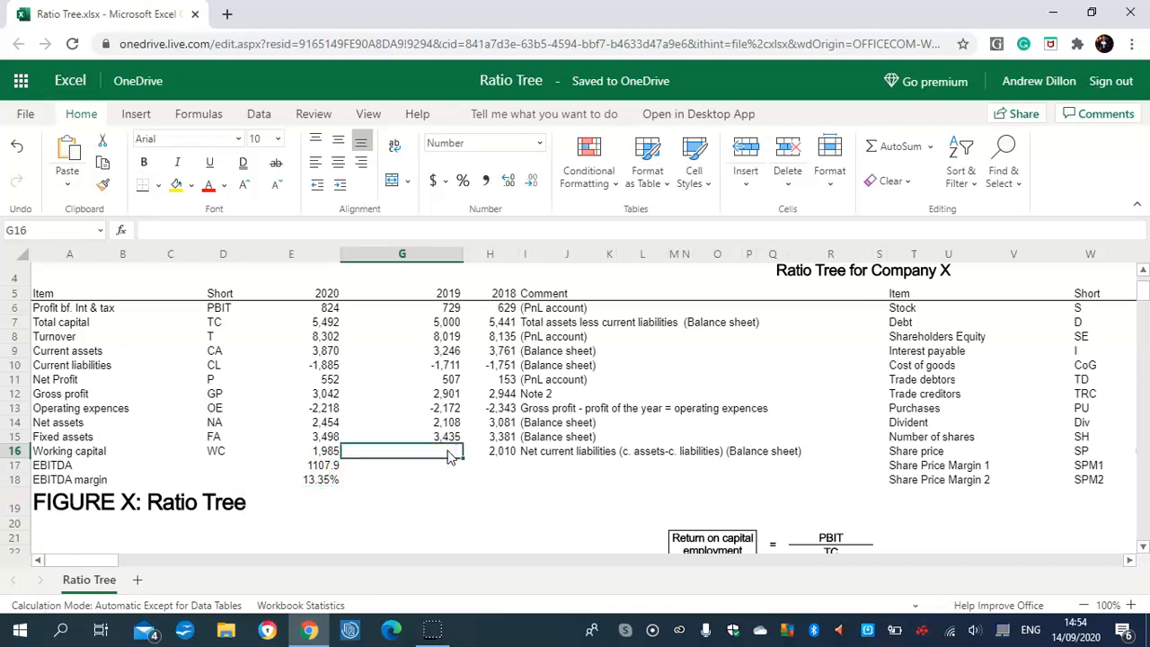
type("=32")
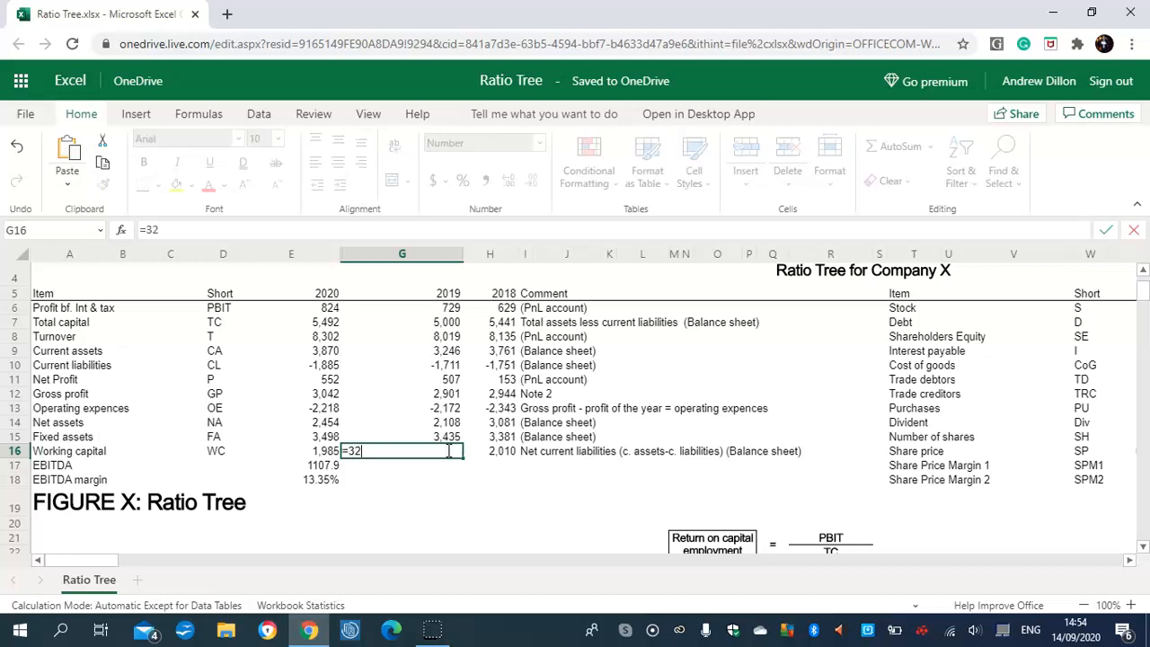
type("46.3-1710.9")
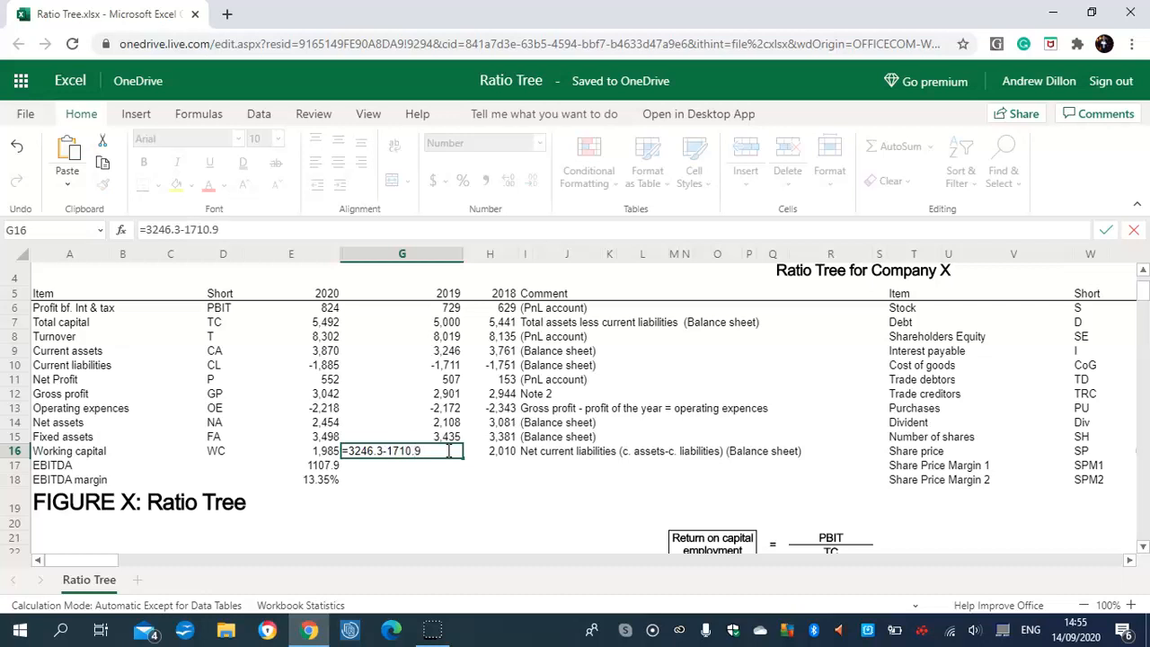
key("Return")
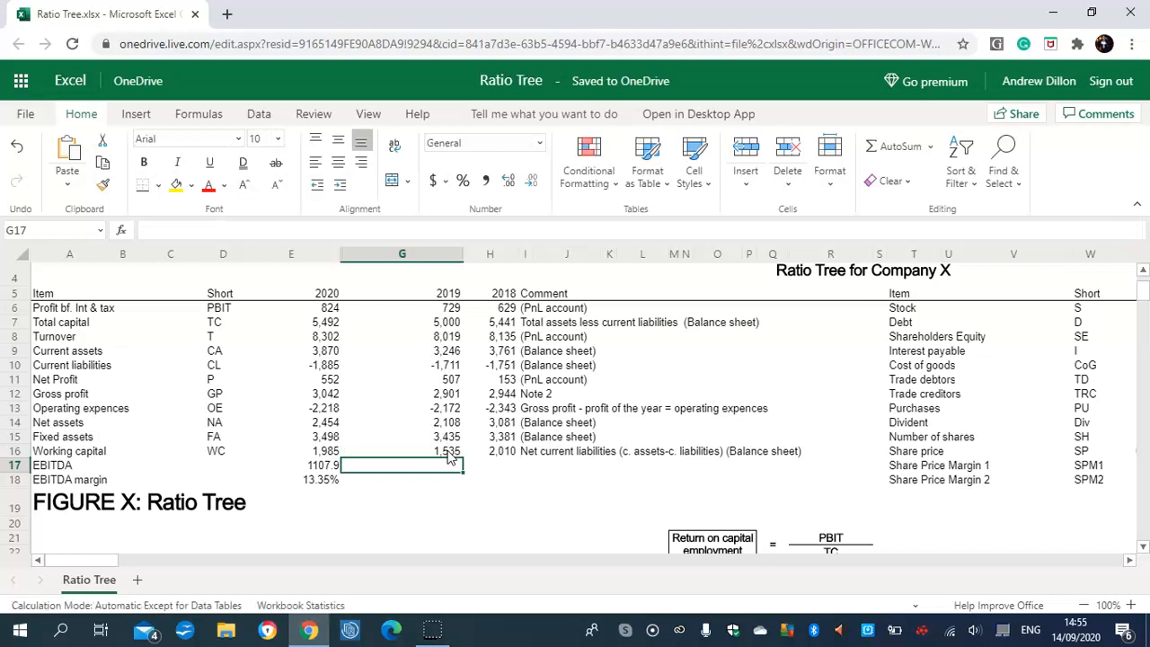
Step: Calculate the 2019 EBITDA in G17 with the formula =773+234.9
type("=")
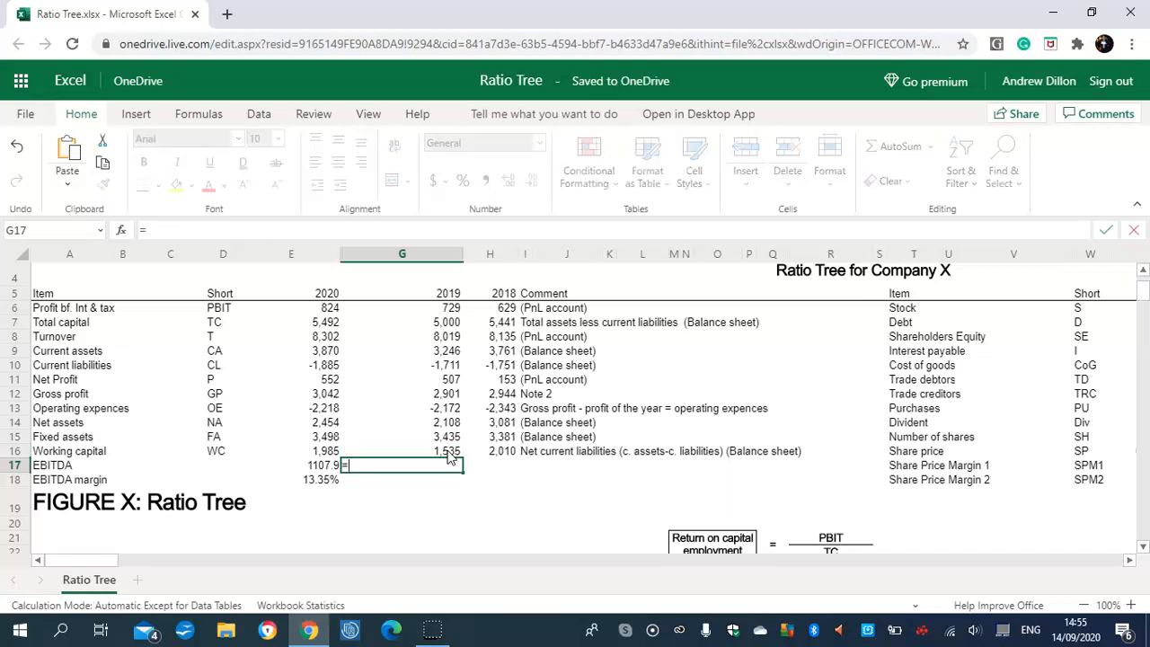
type("773+234.9")
key("Return")
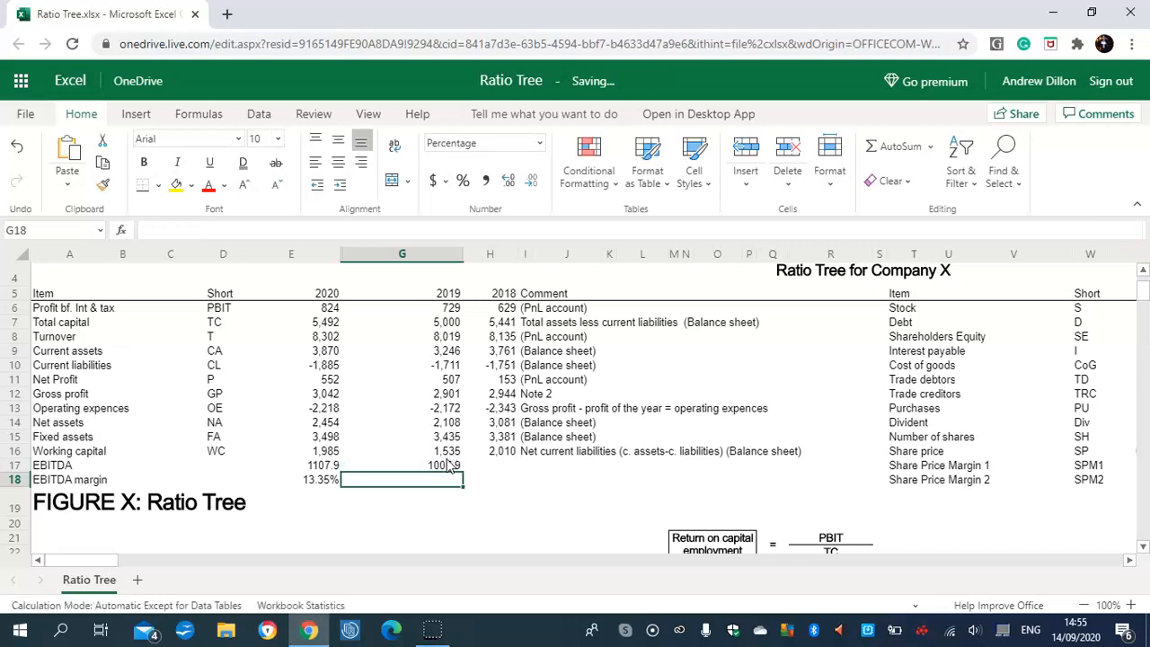
Step: Calculate the 2019 EBITDA margin in G18 by dividing EBITDA by turnover with =G17/G8
type("=")
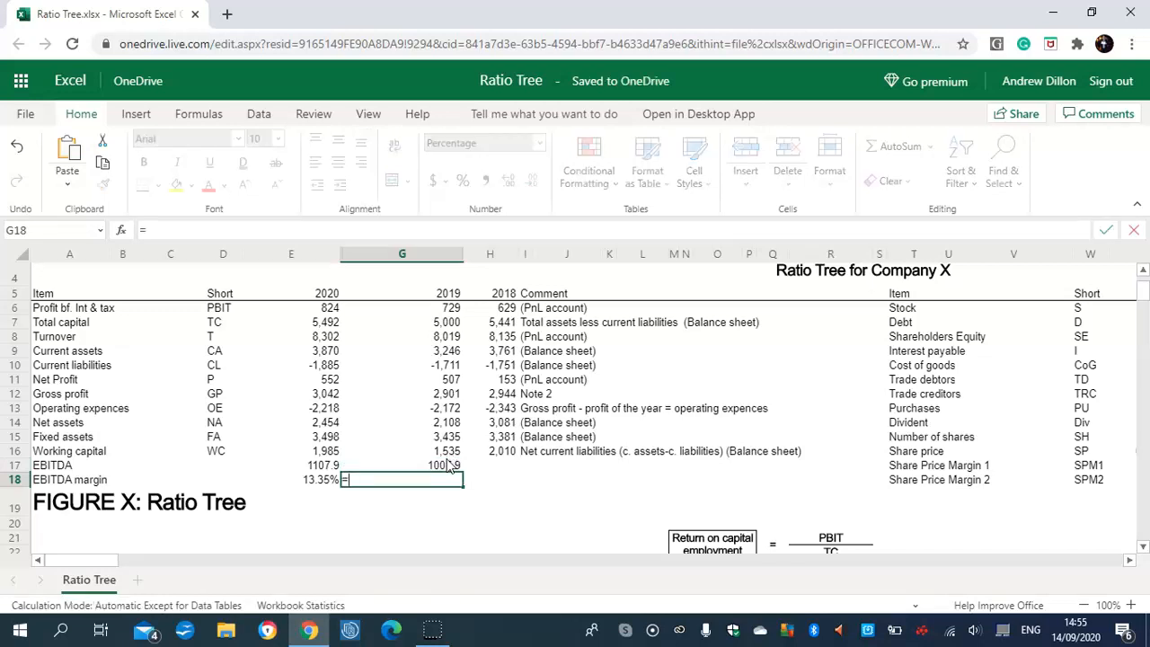
type("G")
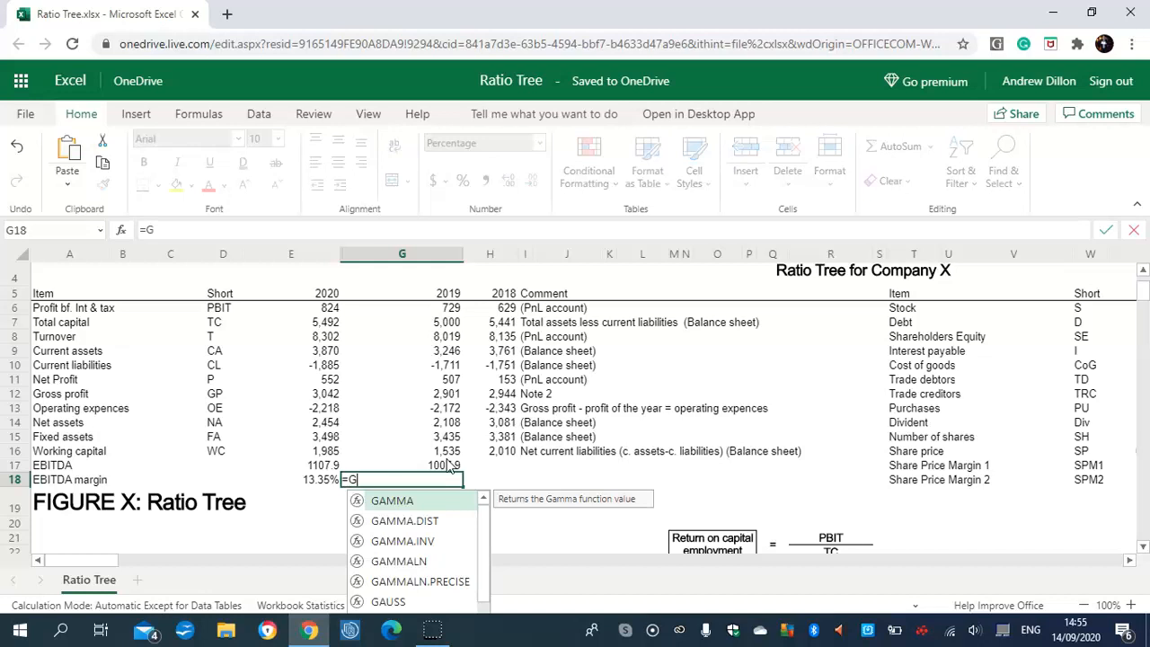
type("17/G8")
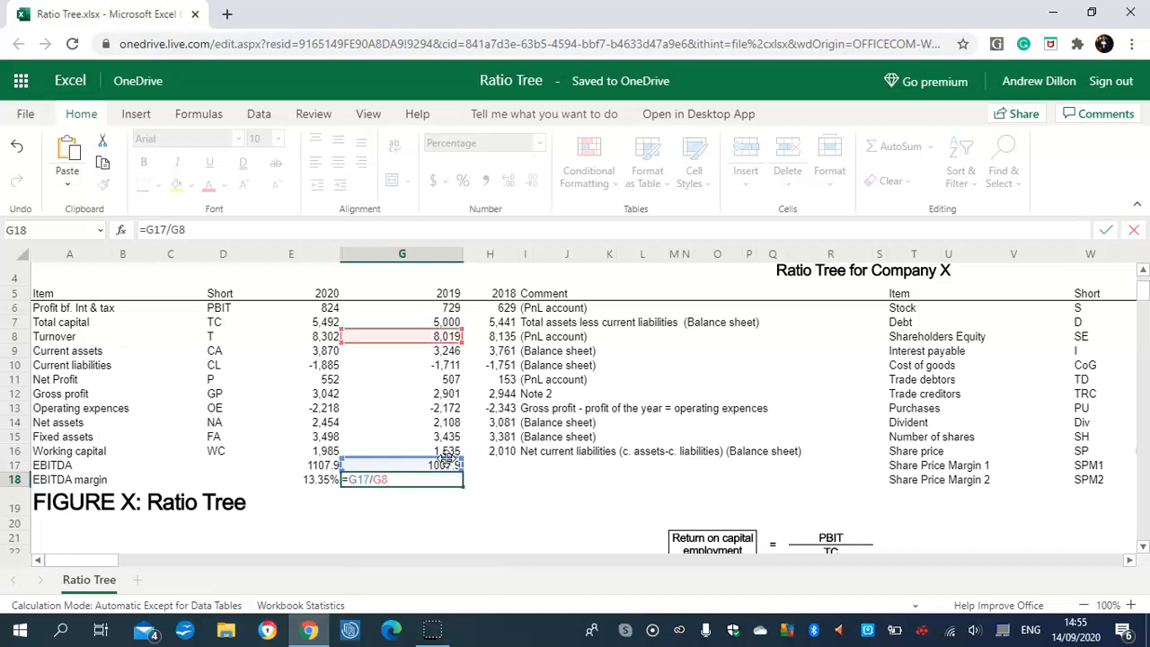
key("Return")
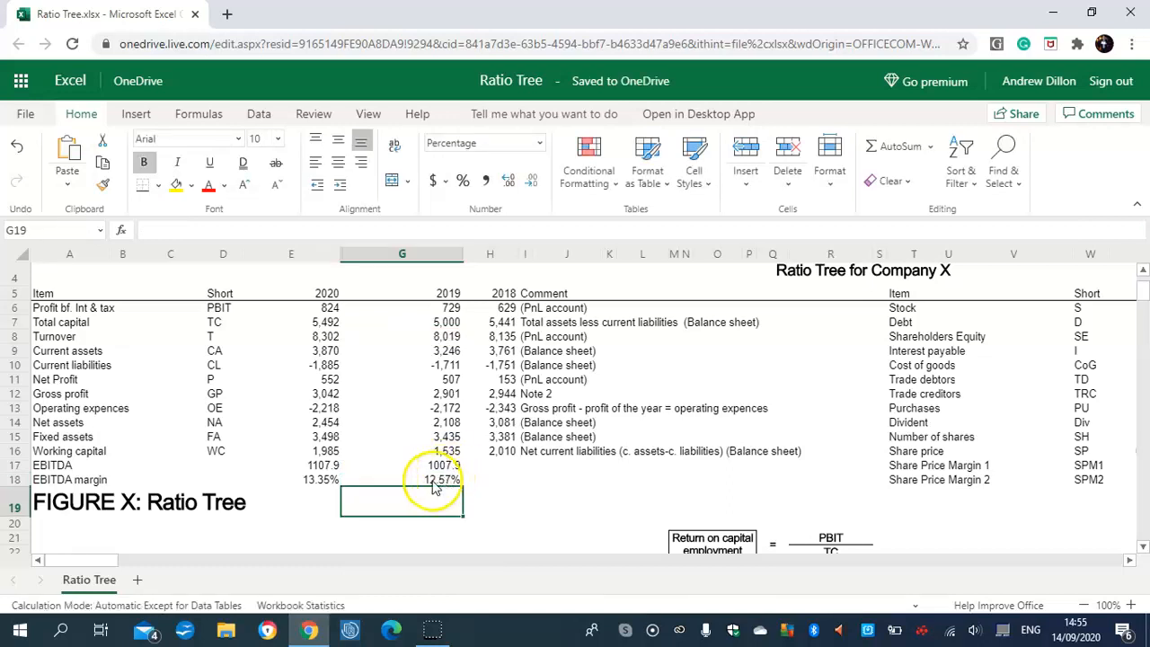
mouse_move(102, 560)
left_mouse_down()
mouse_move(124, 558)
mouse_move(105, 550)
left_mouse_up()
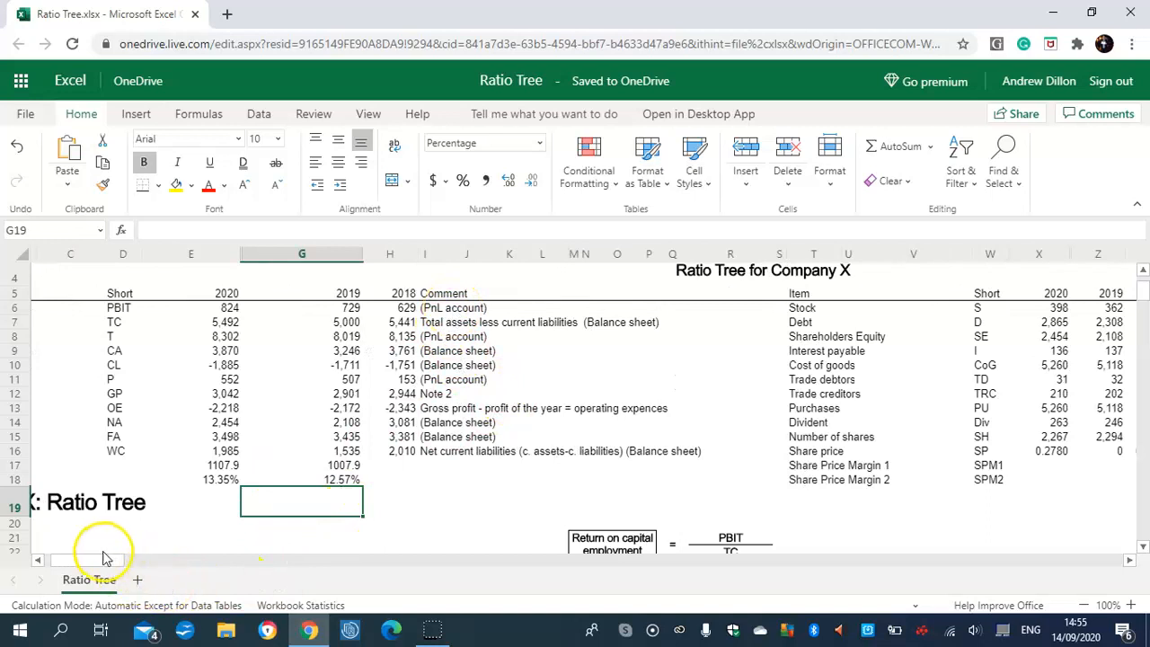
left_click_drag(93, 557, 82, 559)
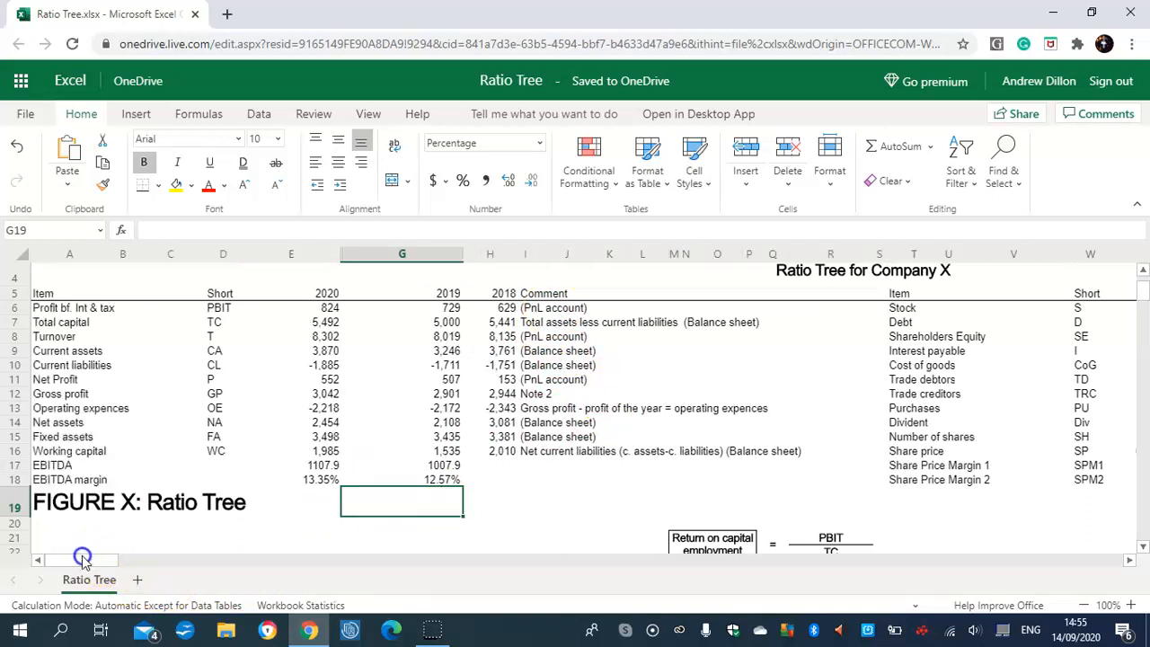
left_click(562, 323)
left_click(645, 352)
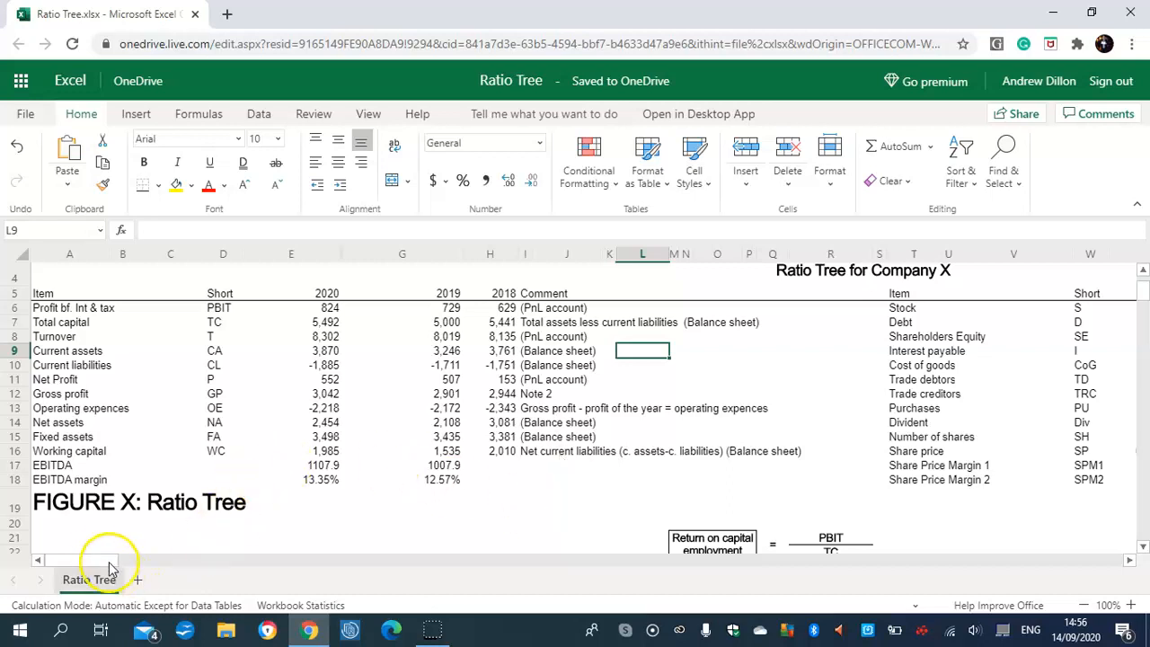
Step: Calculate the 2020 Share Price Margin 1 in X17 with =X6/E8 and fill the formula across the 2019 and 2018 columns
left_click_drag(92, 559, 136, 557)
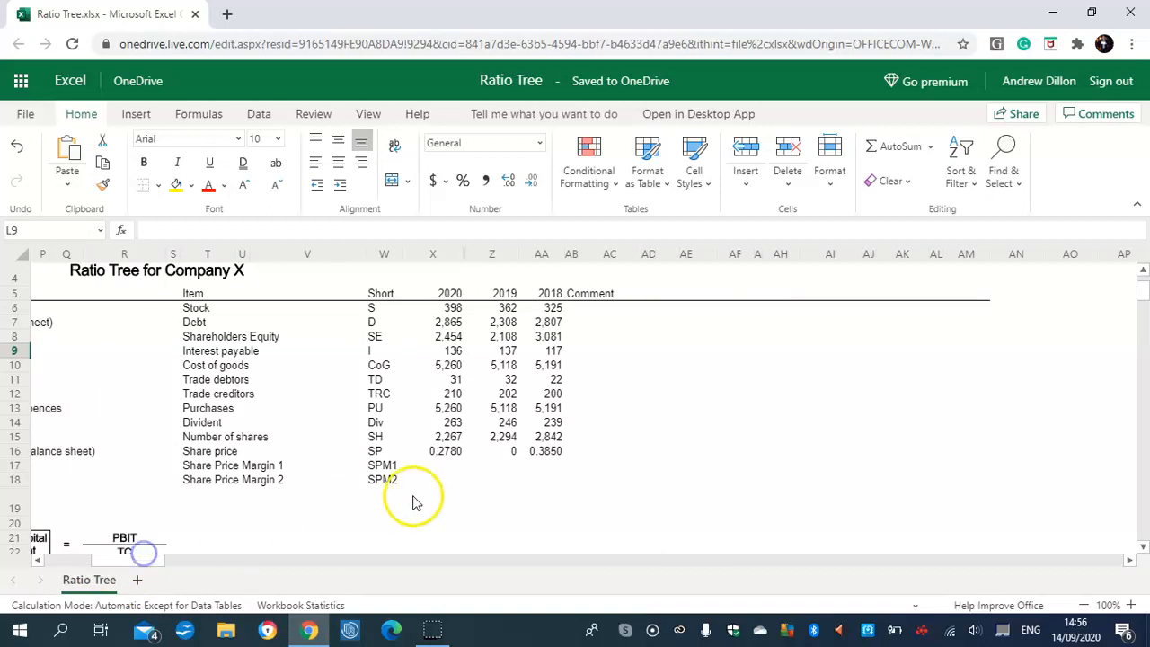
left_click(441, 464)
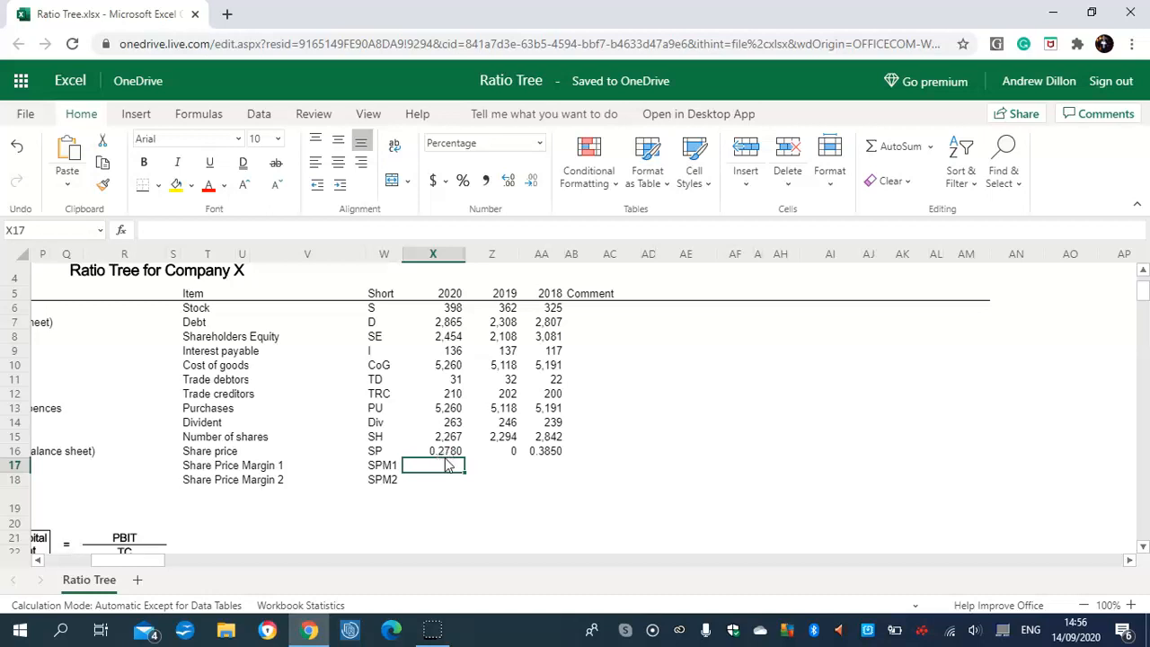
type("=X6")
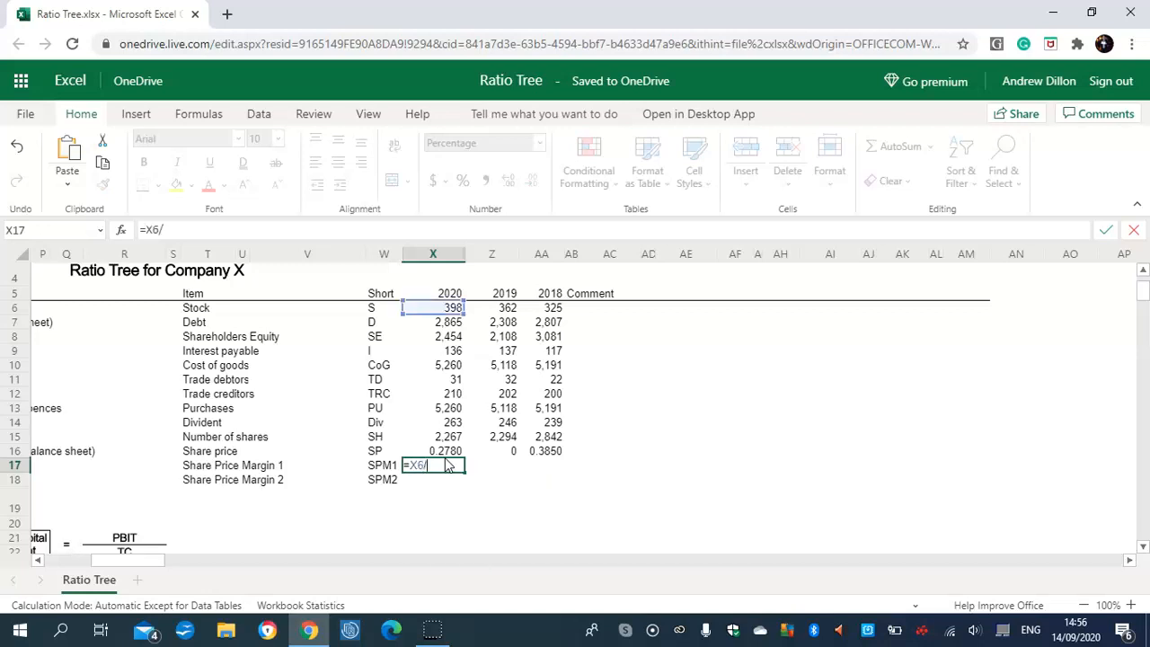
type("/E8")
key("Return")
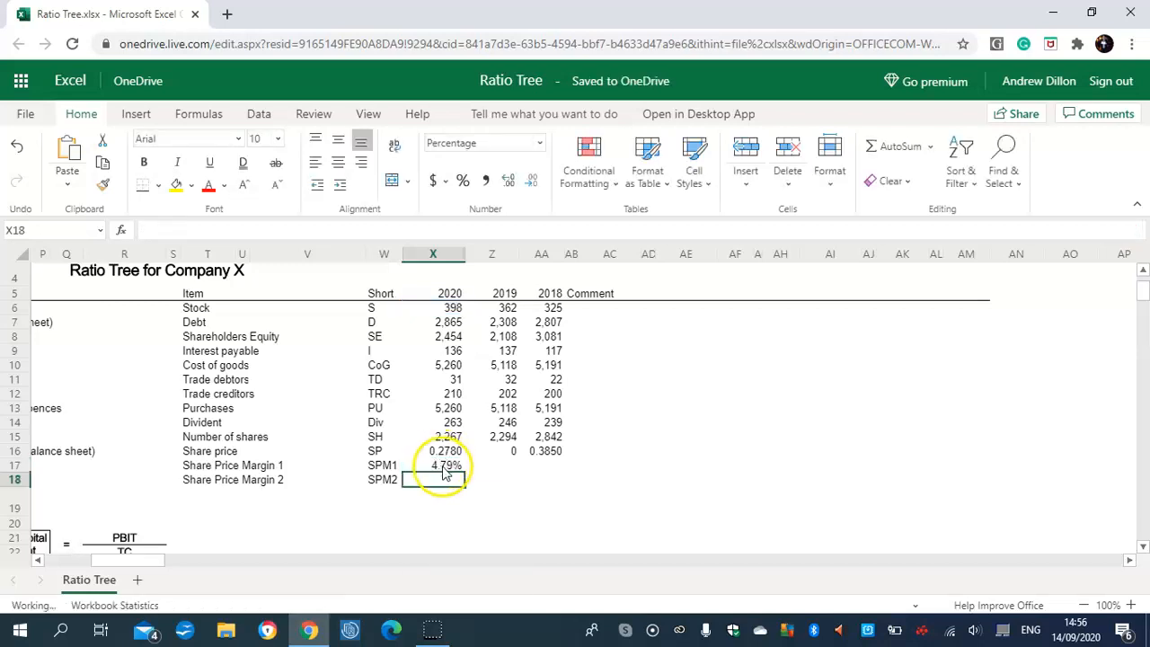
left_click(443, 466)
left_click_drag(464, 474, 538, 473)
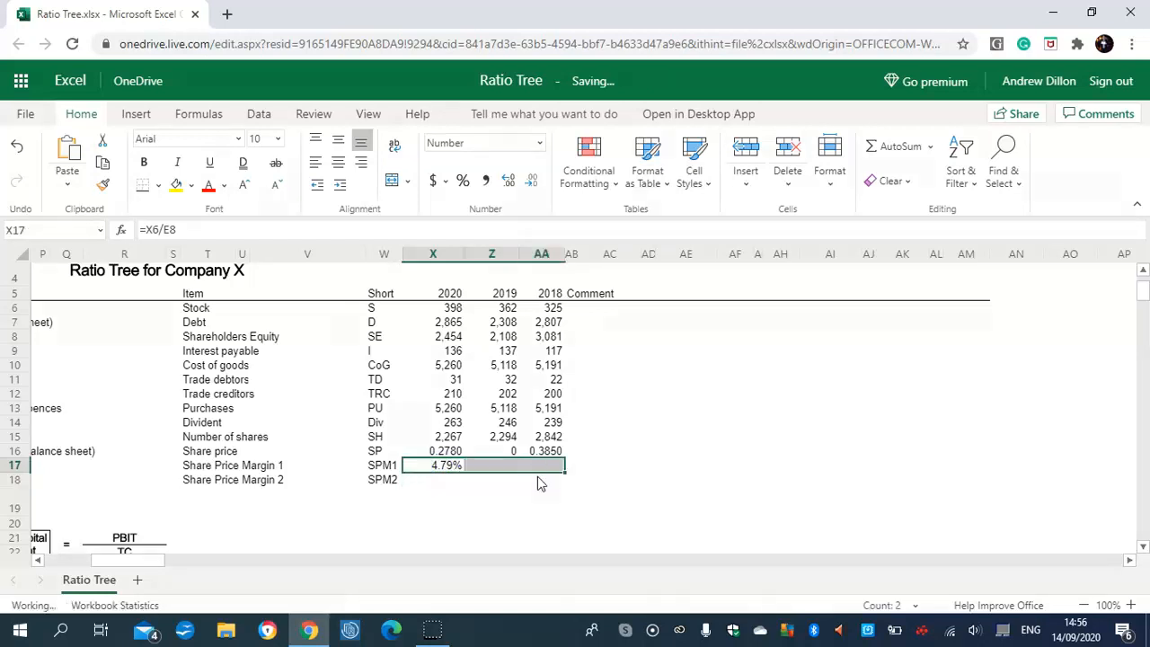
Step: Calculate the 2020 Share Price Margin 2 in X18 by dividing trade creditors by turnover with =X12/E8
left_click(443, 482)
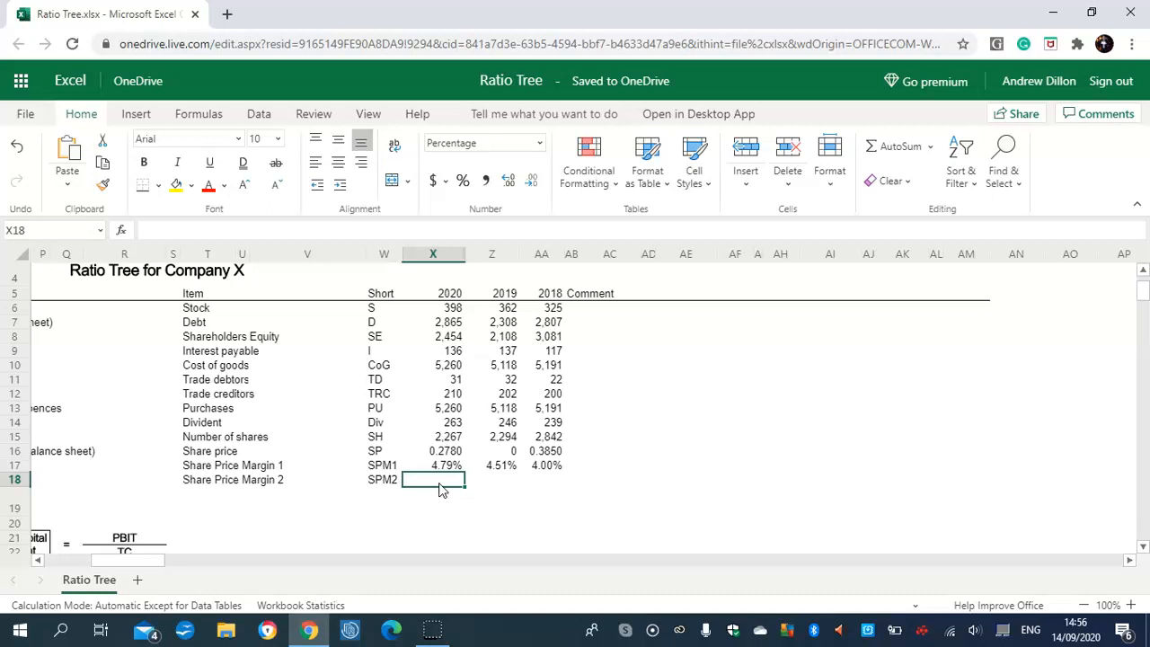
type("=X1")
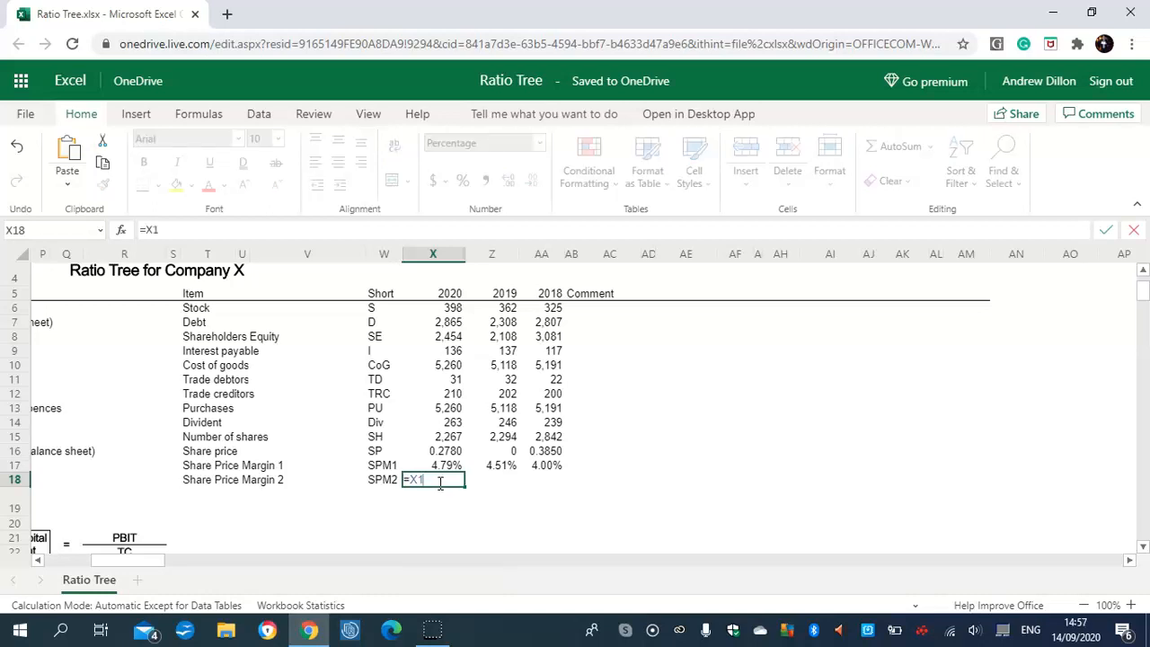
type("2/E8")
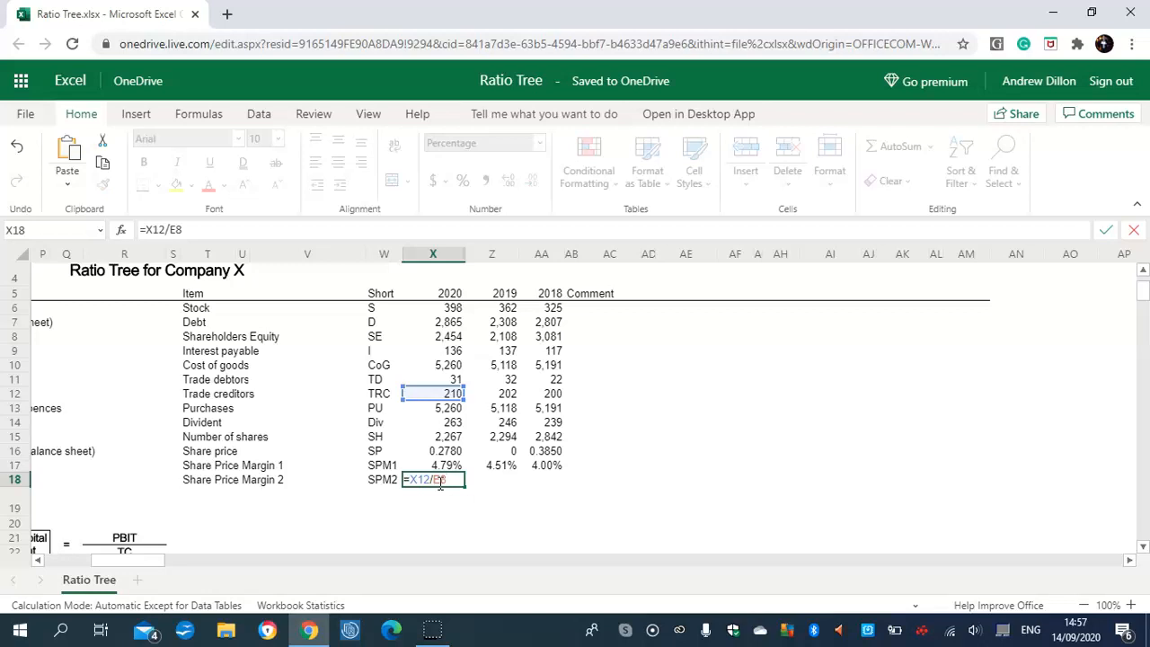
key("Return")
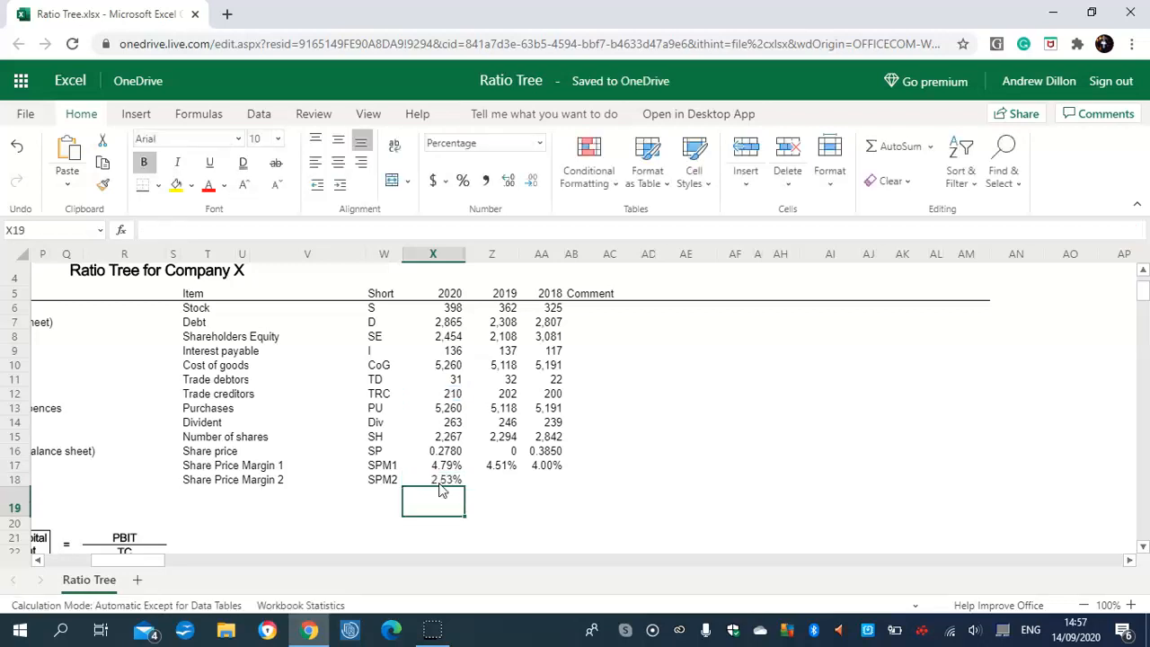
mouse_move(113, 560)
left_mouse_down()
mouse_move(43, 557)
mouse_move(127, 557)
mouse_move(111, 556)
left_mouse_up()
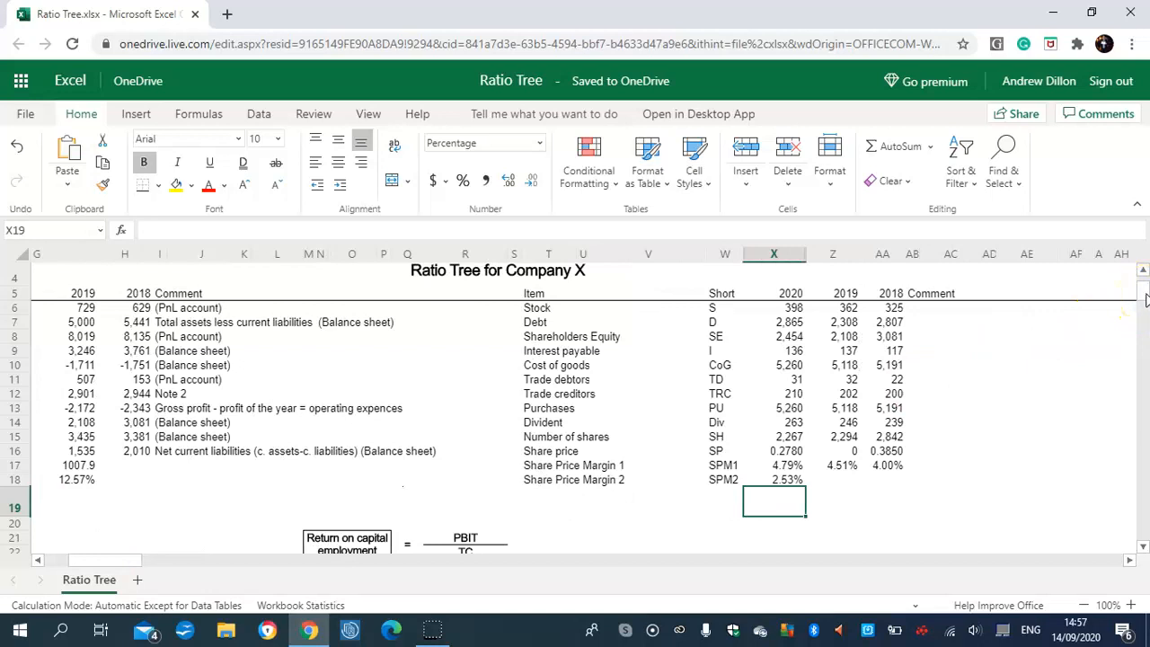
Step: Examine the source references behind the PBIT and TC figures for each year in the Return on capital employment block
left_click_drag(1146, 299, 1145, 309)
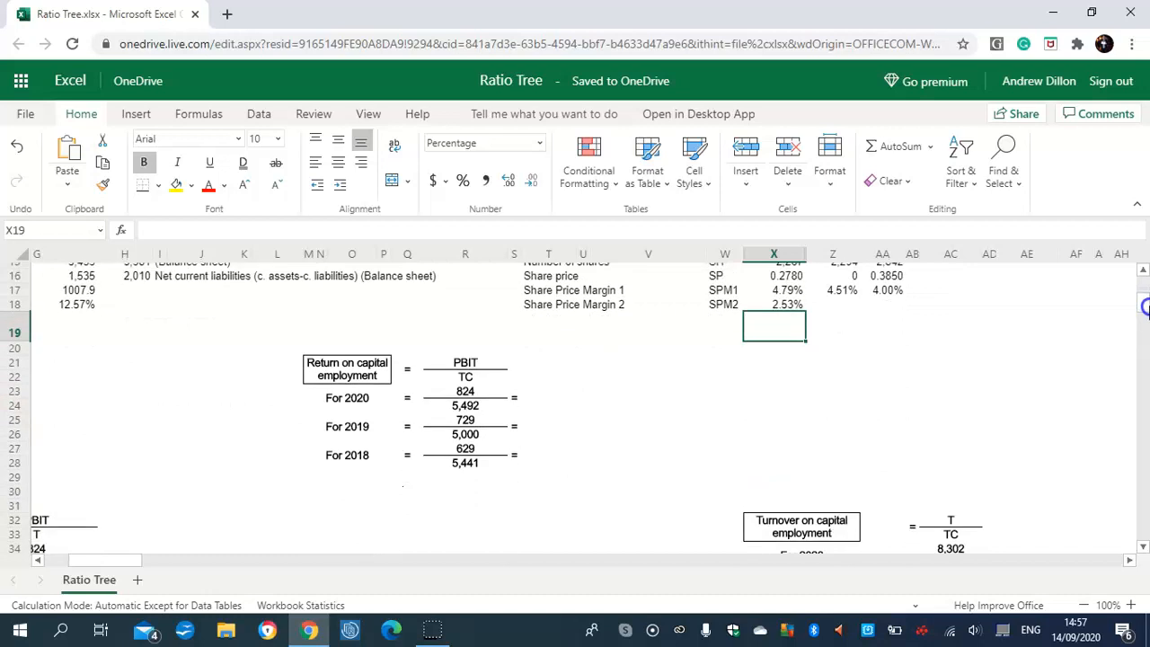
left_click(465, 395)
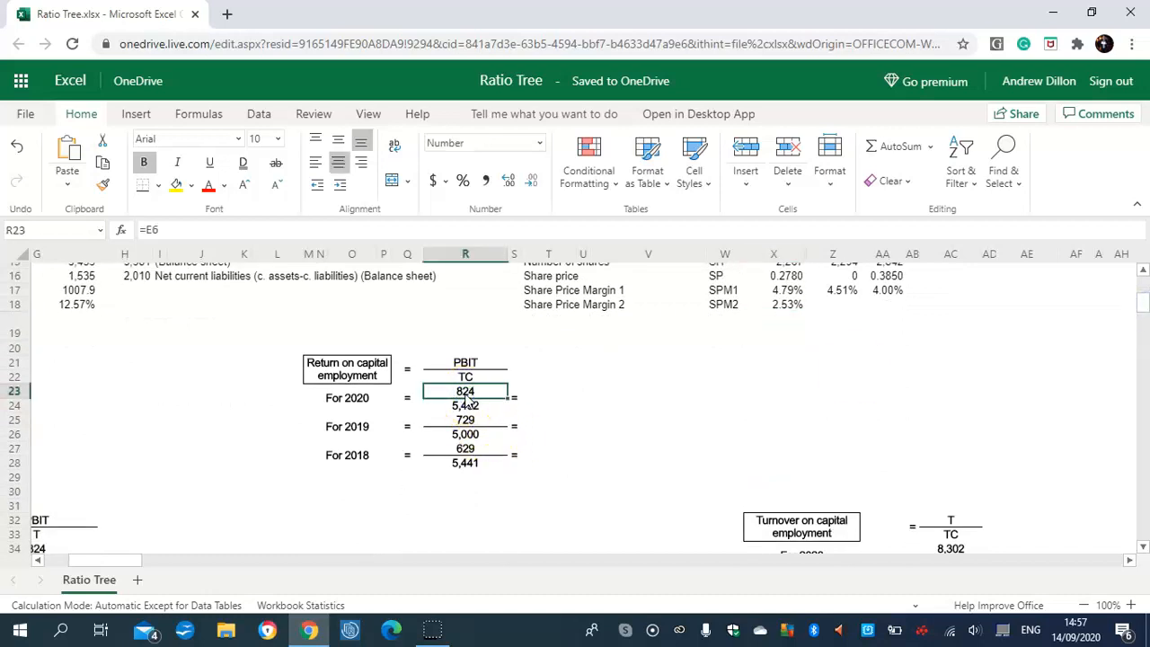
left_click(465, 405)
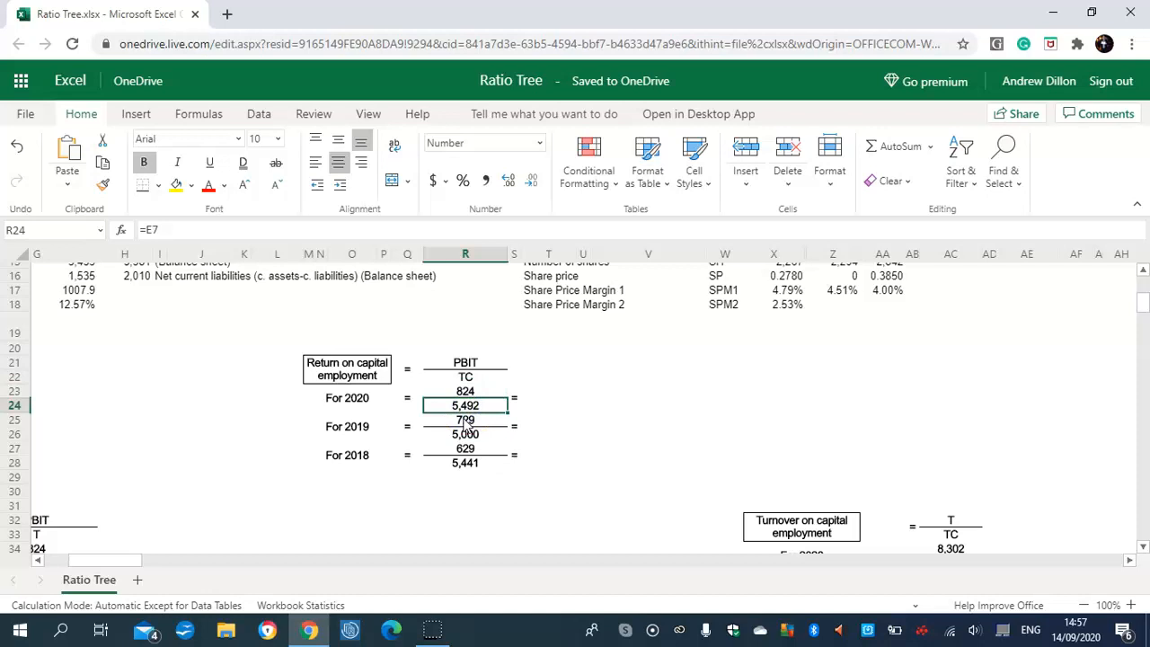
left_click(465, 422)
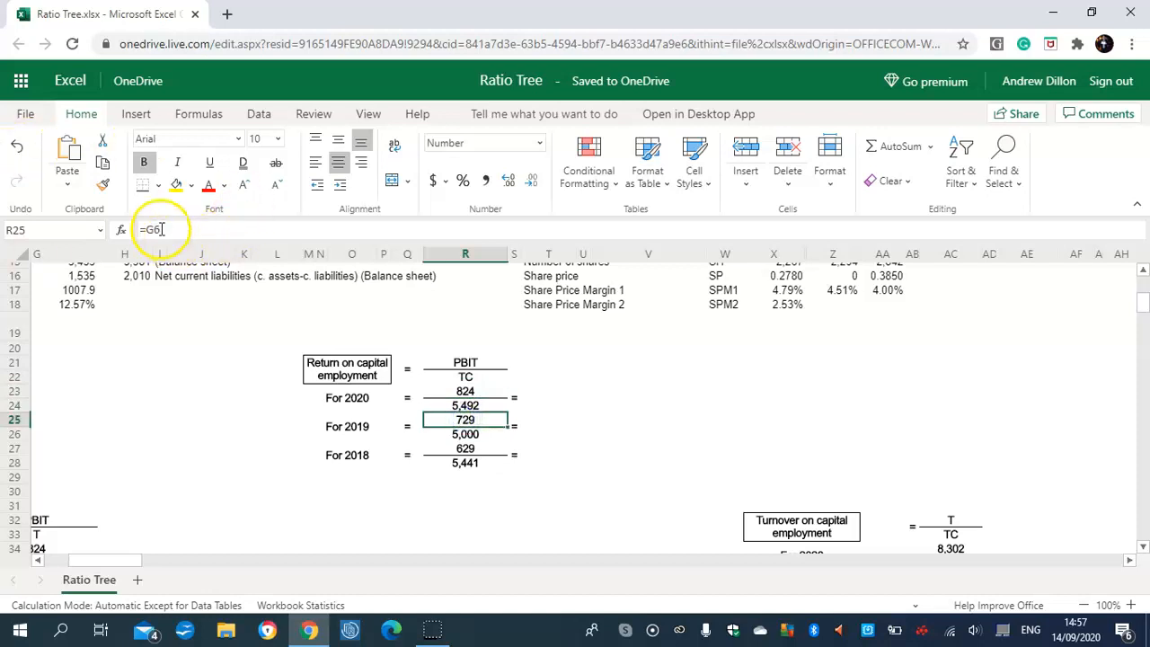
left_click(476, 449)
left_click(473, 462)
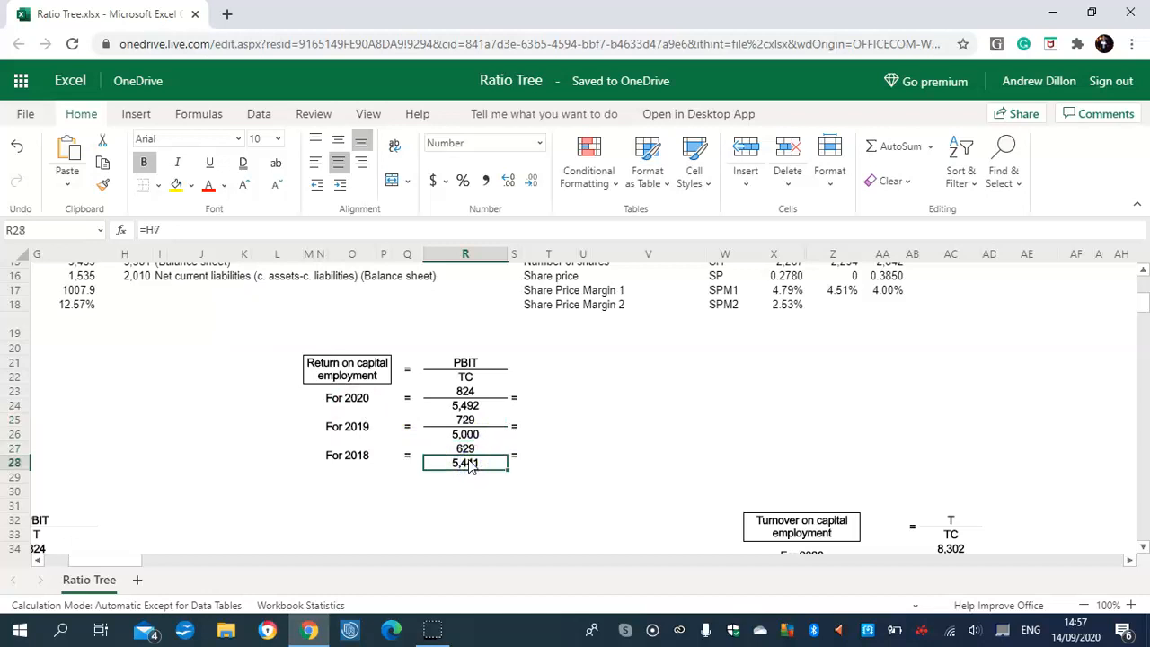
left_click(549, 378)
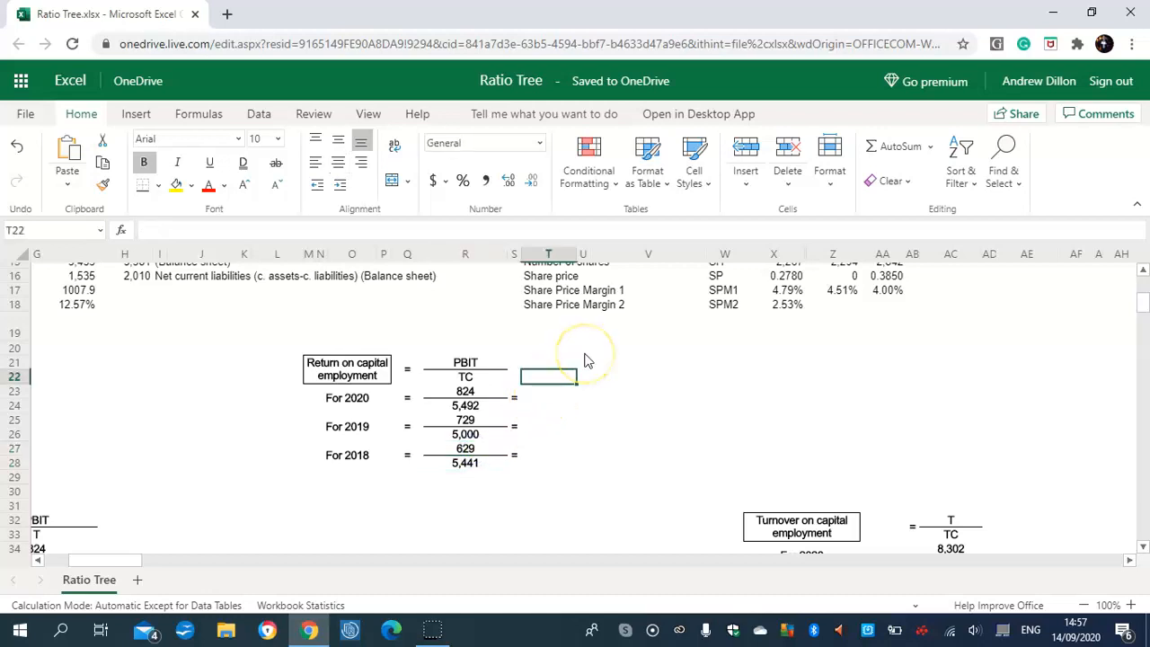
Step: Calculate the 2020 return on capital employment in T23 with =R23/R24 and fill the formula down to the 2019 and 2018 rows
left_click(556, 399)
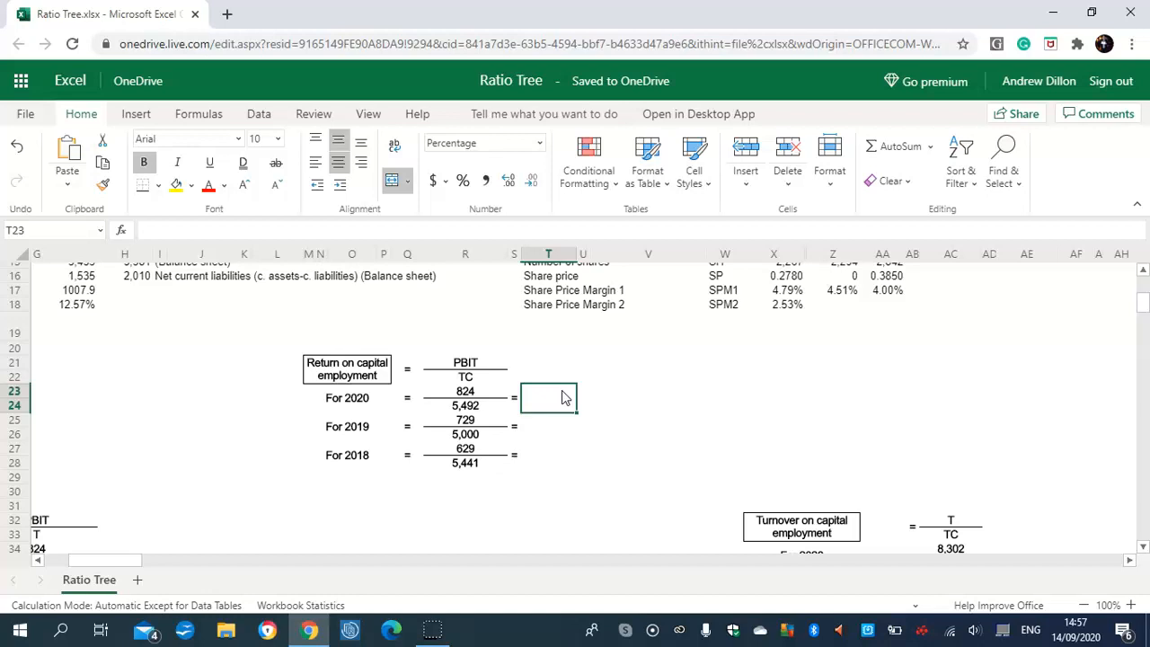
type("=R2")
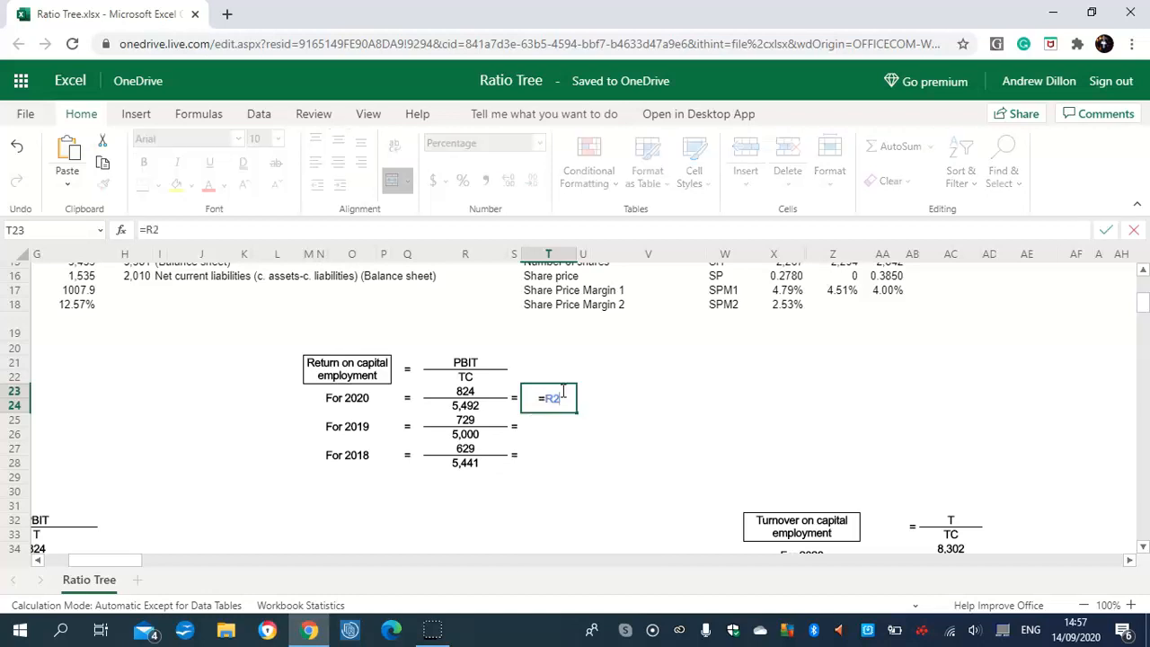
type("3/R24")
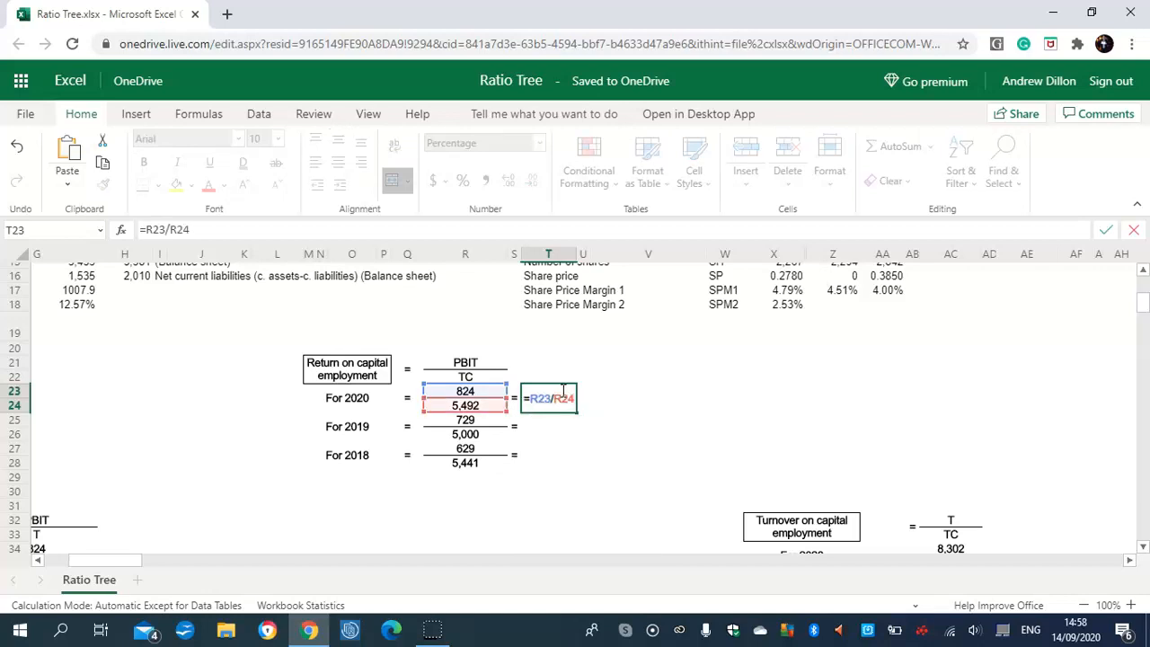
key("Return")
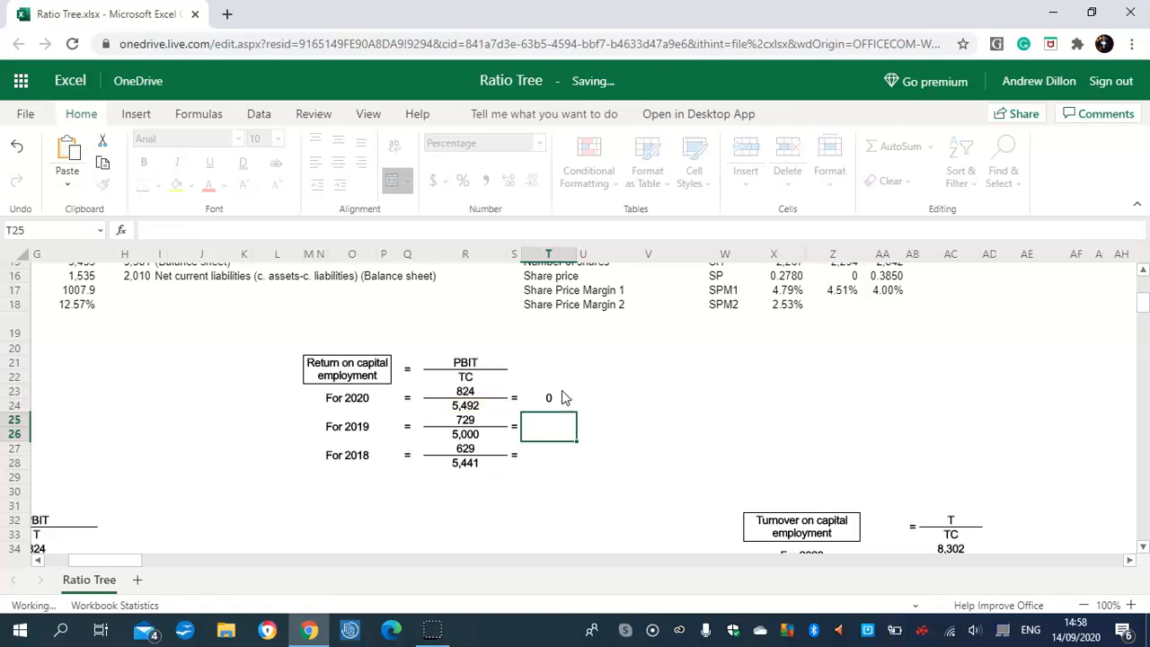
left_click(557, 398)
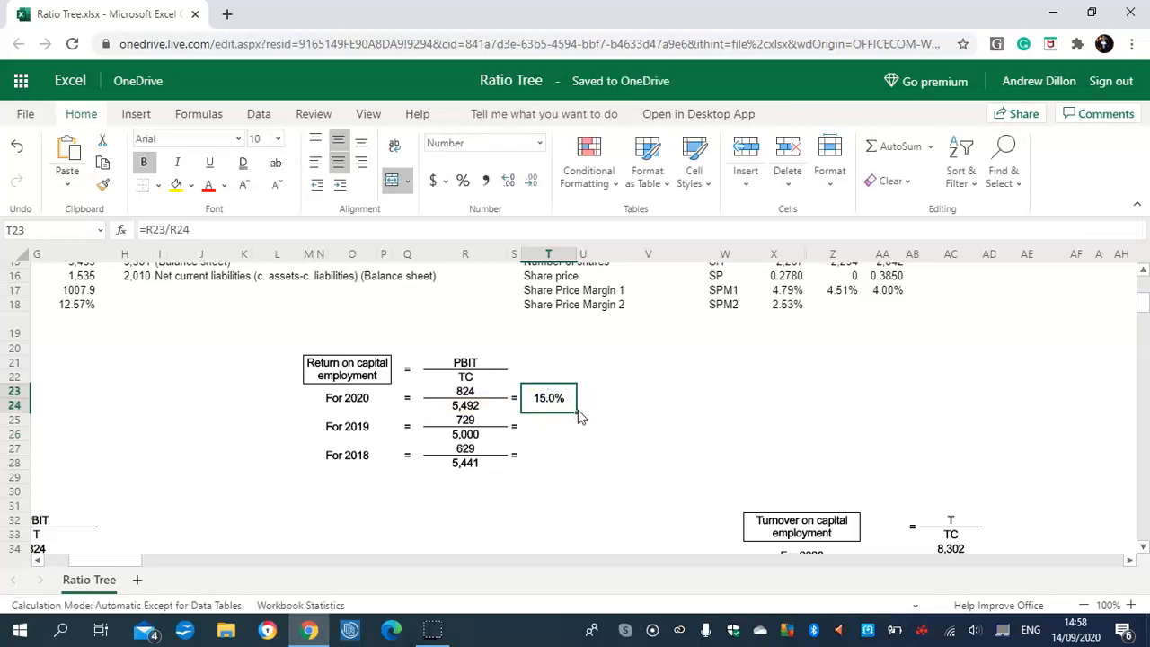
left_click_drag(578, 413, 569, 456)
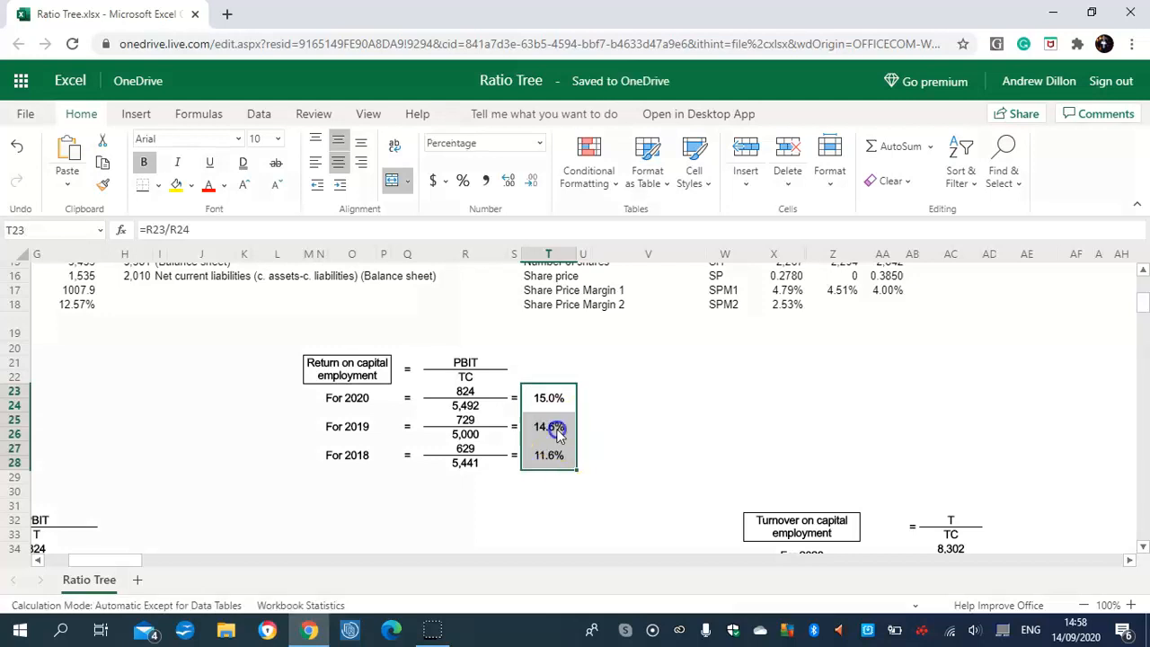
Step: Check which cells the filled return on capital employment formulas in T25 and T27 refer to
left_click(557, 431)
left_click(550, 400)
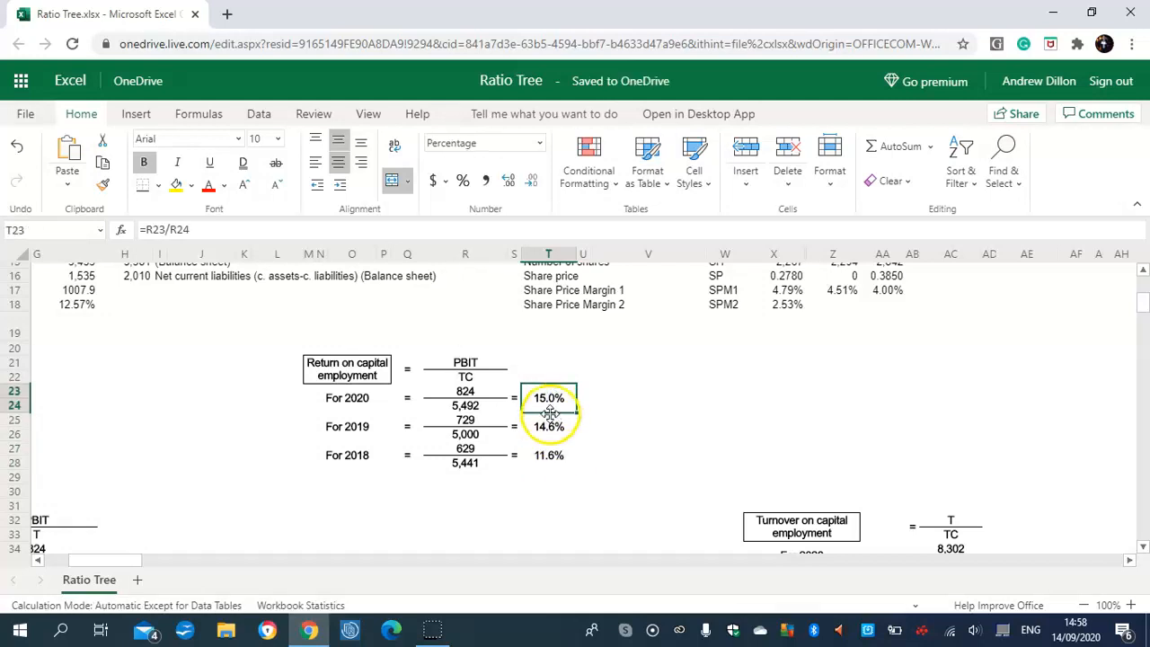
left_click(550, 429)
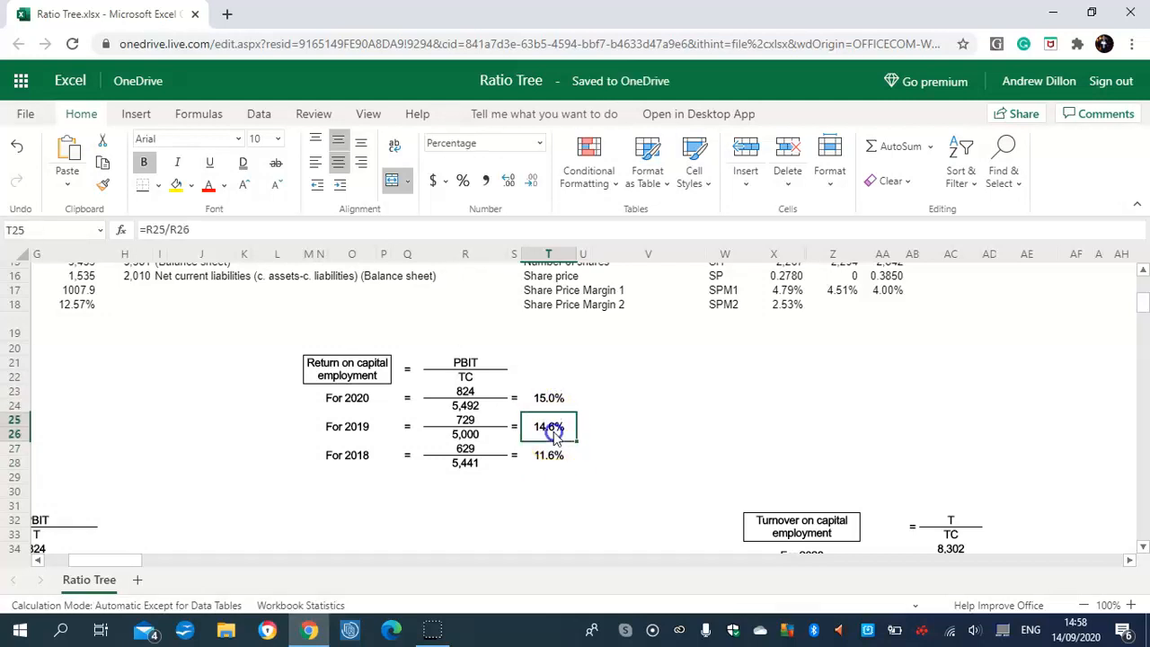
left_click(223, 230)
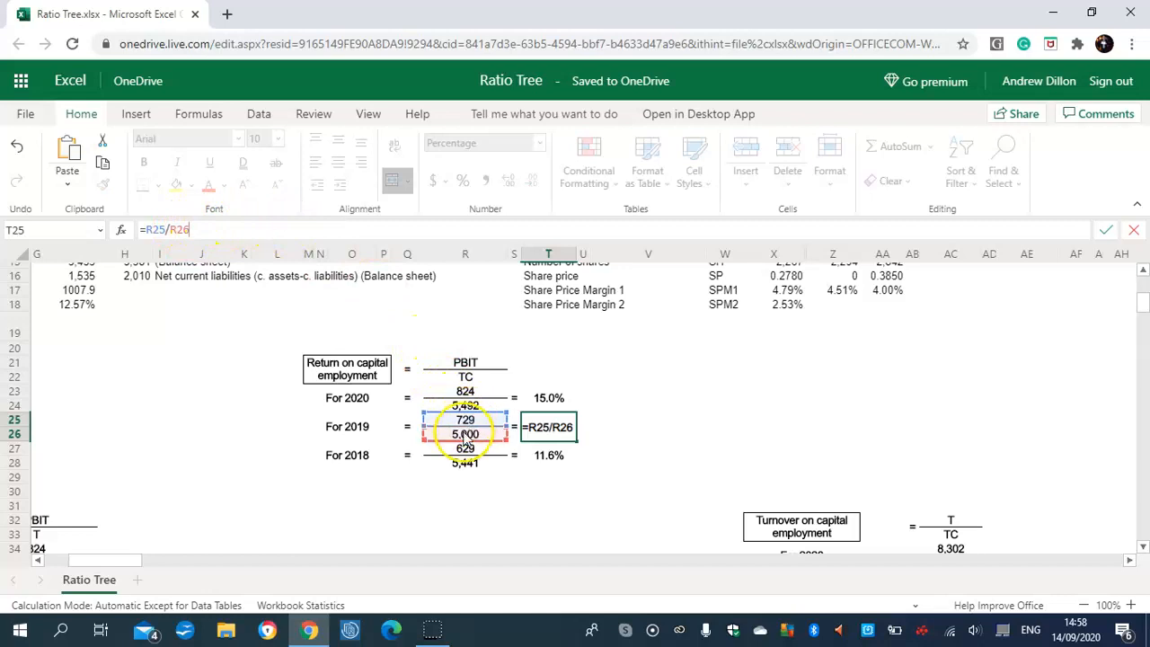
left_click(547, 460)
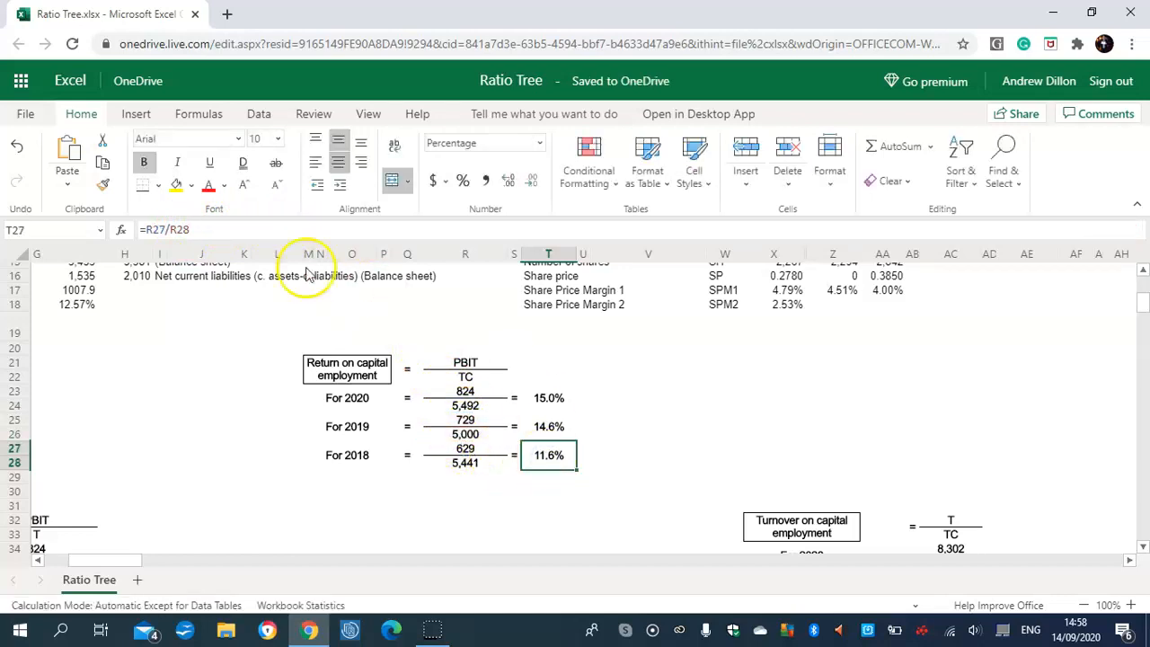
left_click(207, 229)
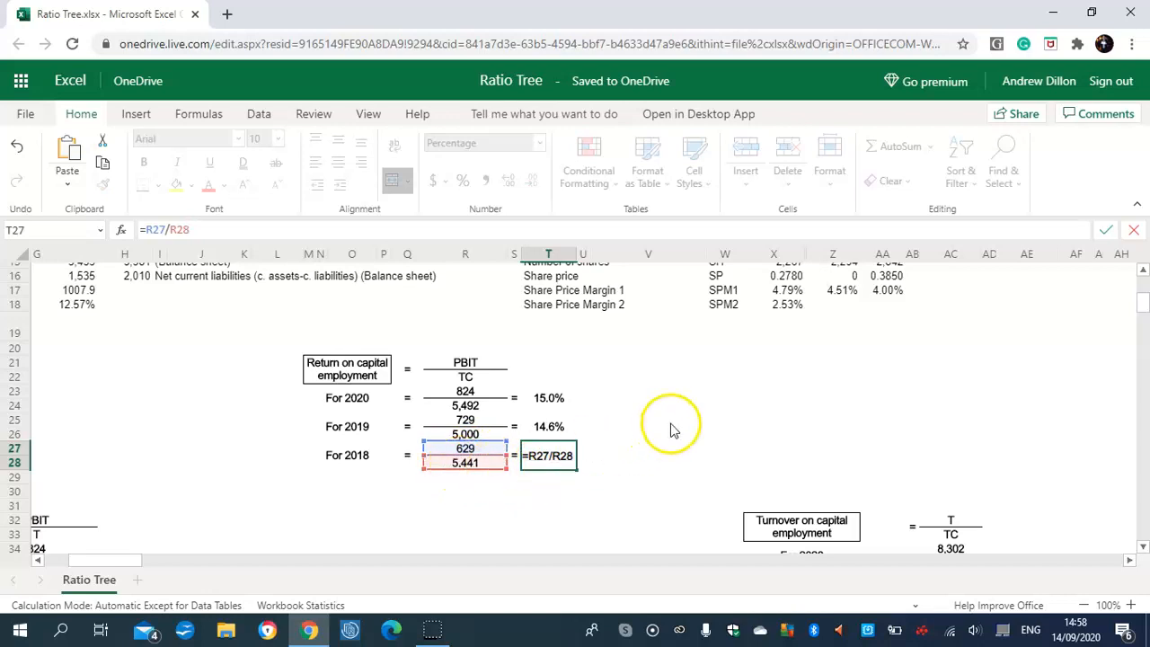
key("Return")
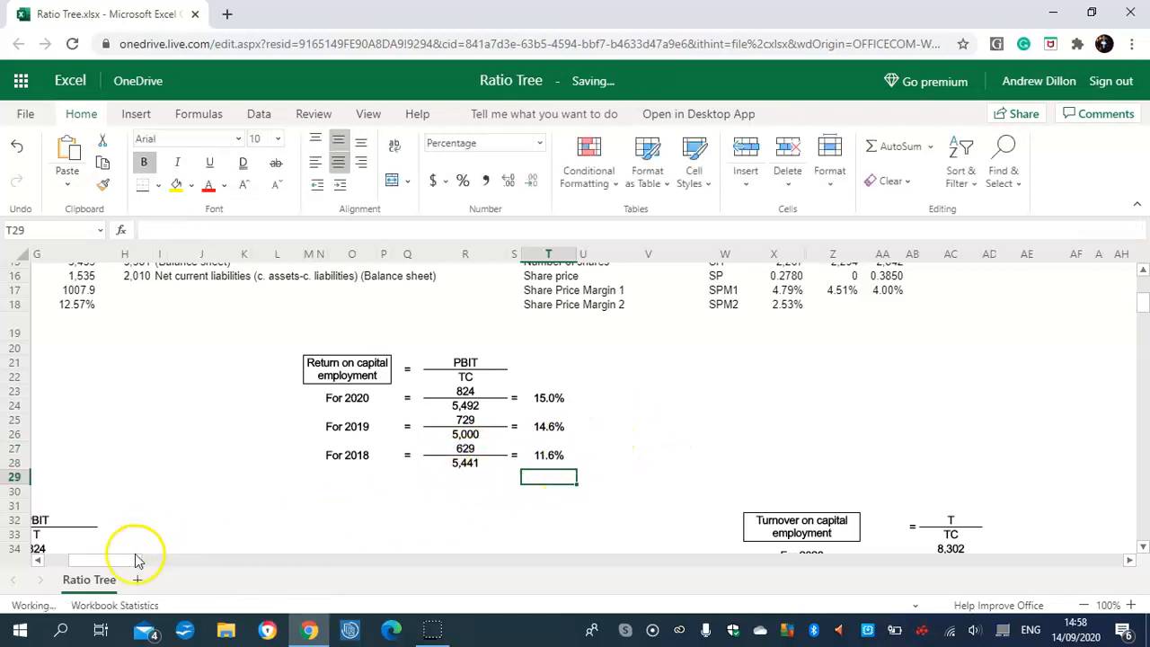
Step: Calculate the 2020 return on sales in J34 with =G34/G35 and fill the formula down to the two rows below
left_click_drag(131, 560, 52, 560)
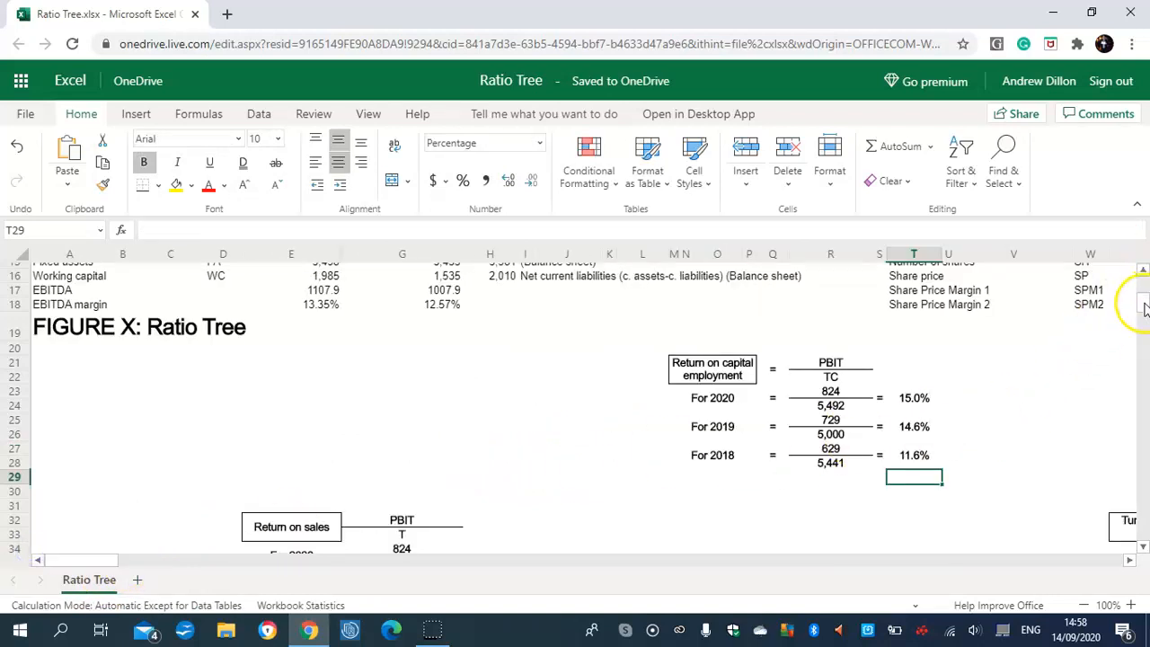
scroll(1143, 315, "down", 3)
scroll(1145, 315, "up", 2)
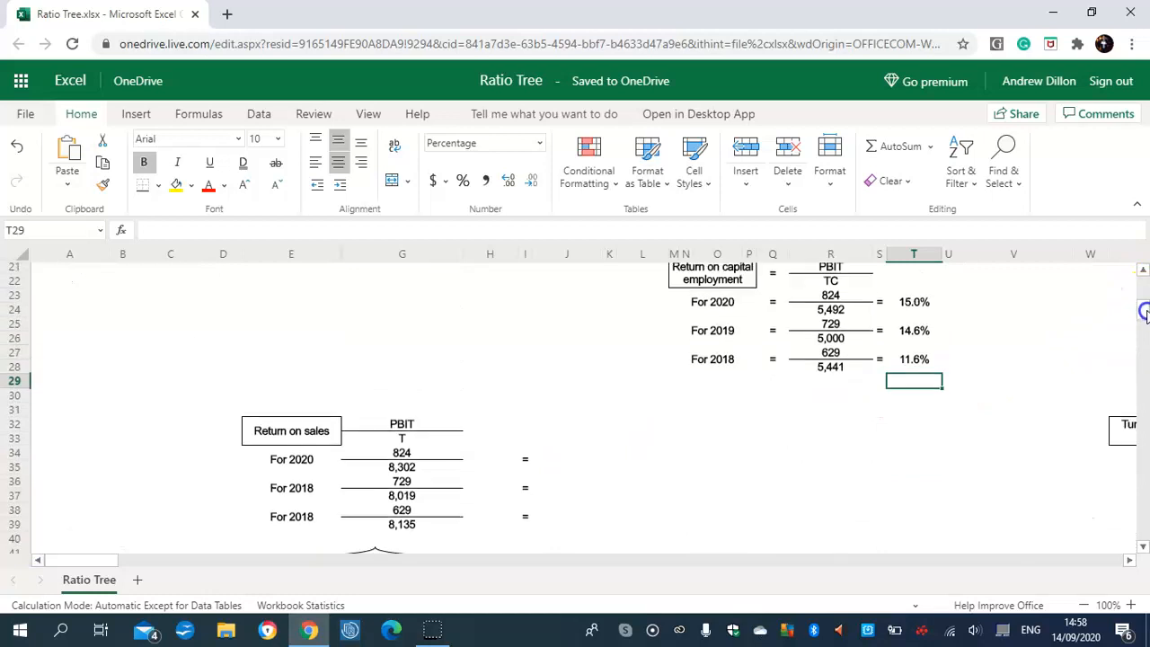
scroll(1146, 315, "down", 1)
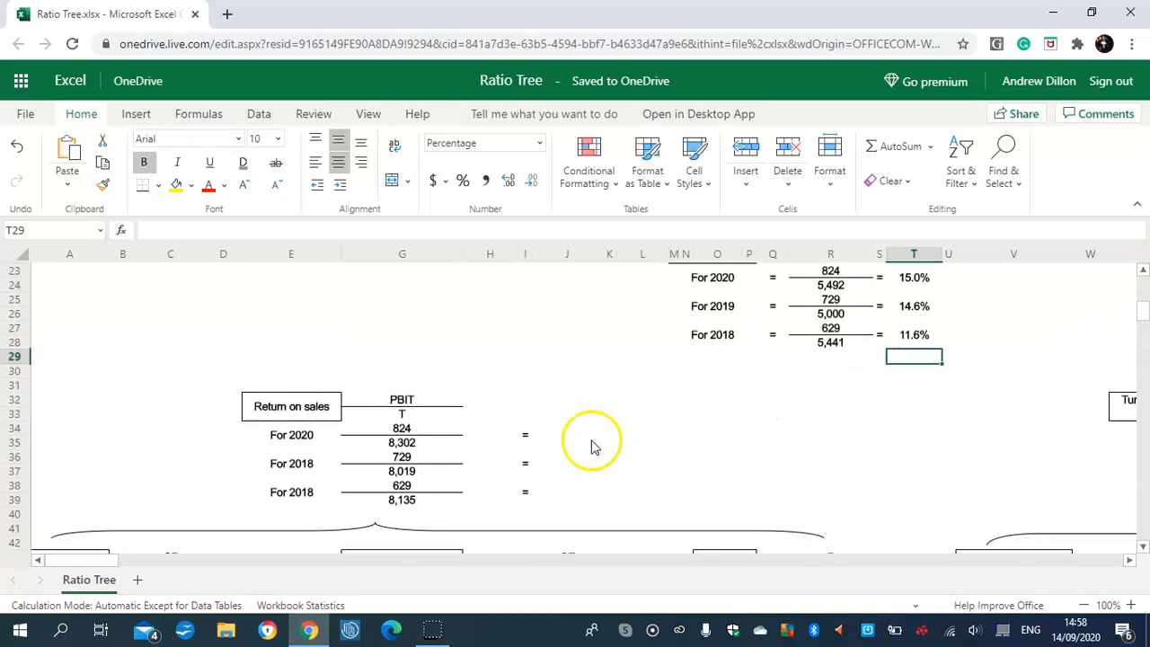
left_click(561, 433)
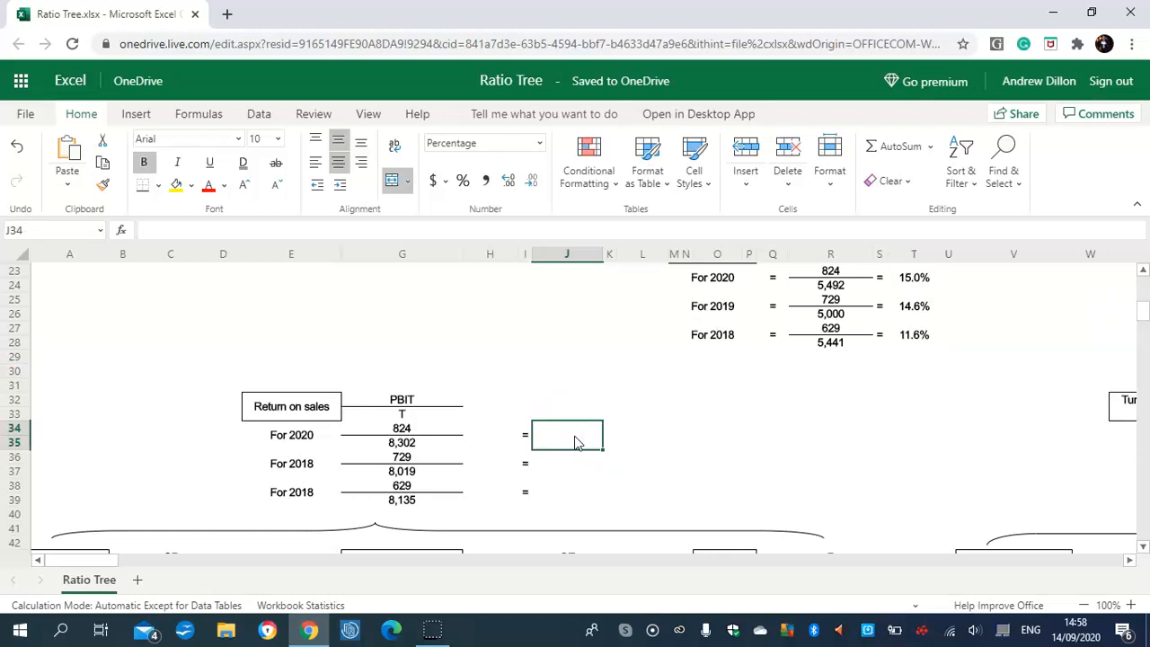
type("=G3")
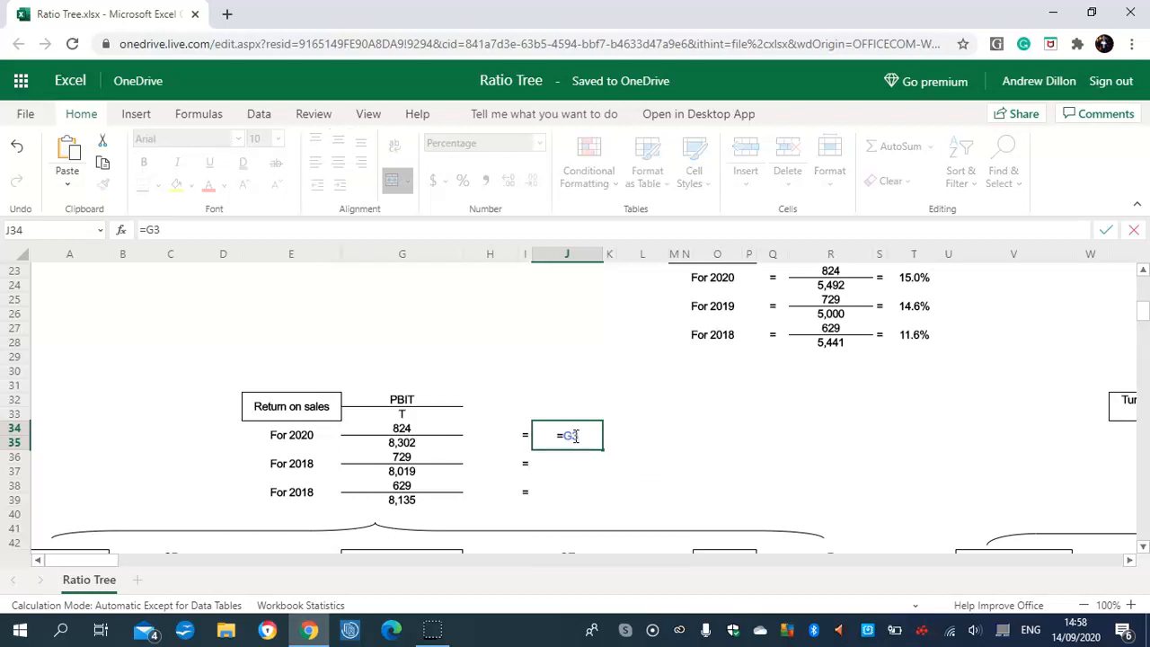
type("4/G3")
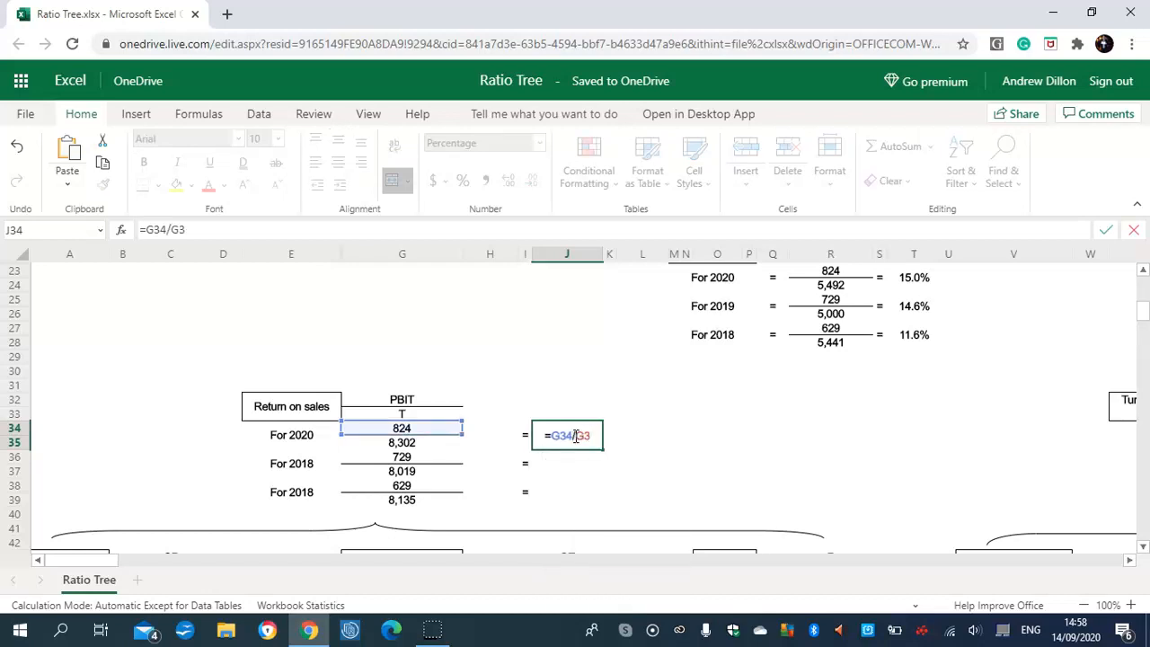
type("5")
key("Return")
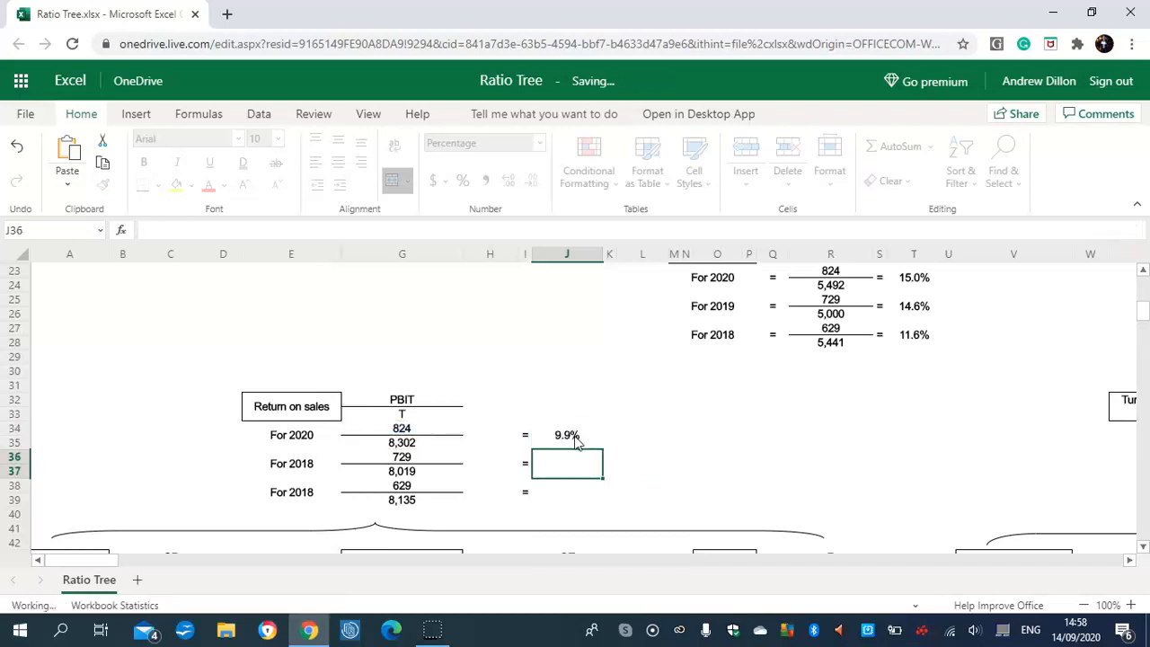
left_click(574, 437)
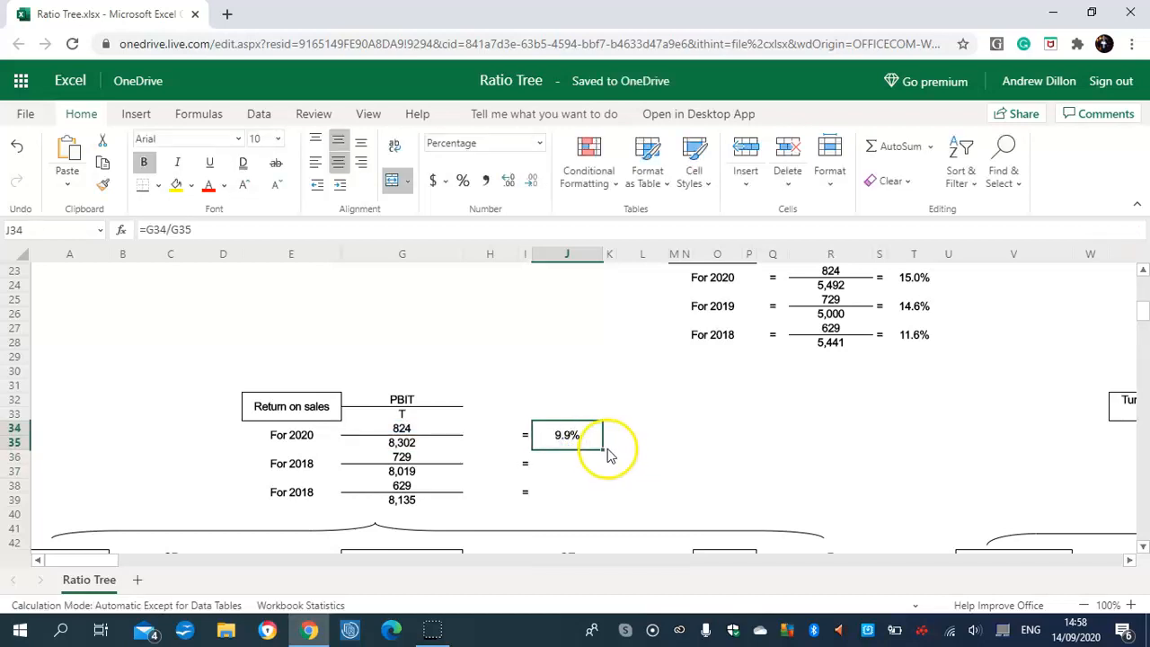
left_click_drag(603, 450, 593, 488)
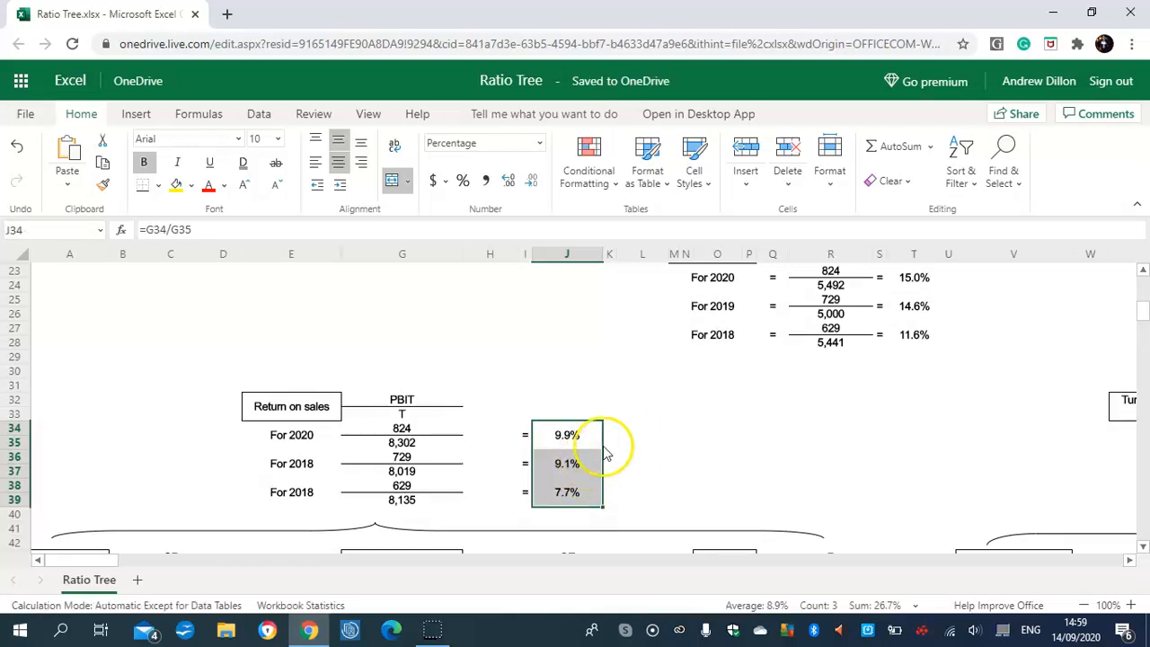
left_click(636, 442)
Step: Examine the source references behind the T and TC figures for each year in the Turnover on capital employment block
left_click_drag(79, 562, 141, 555)
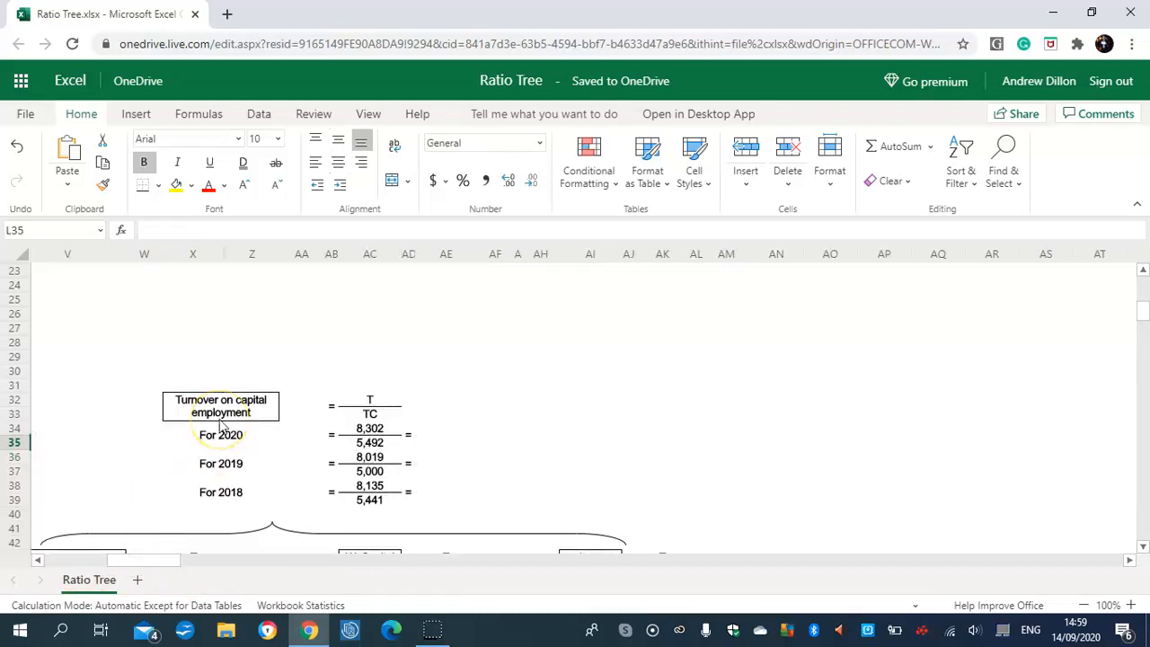
left_click(454, 435)
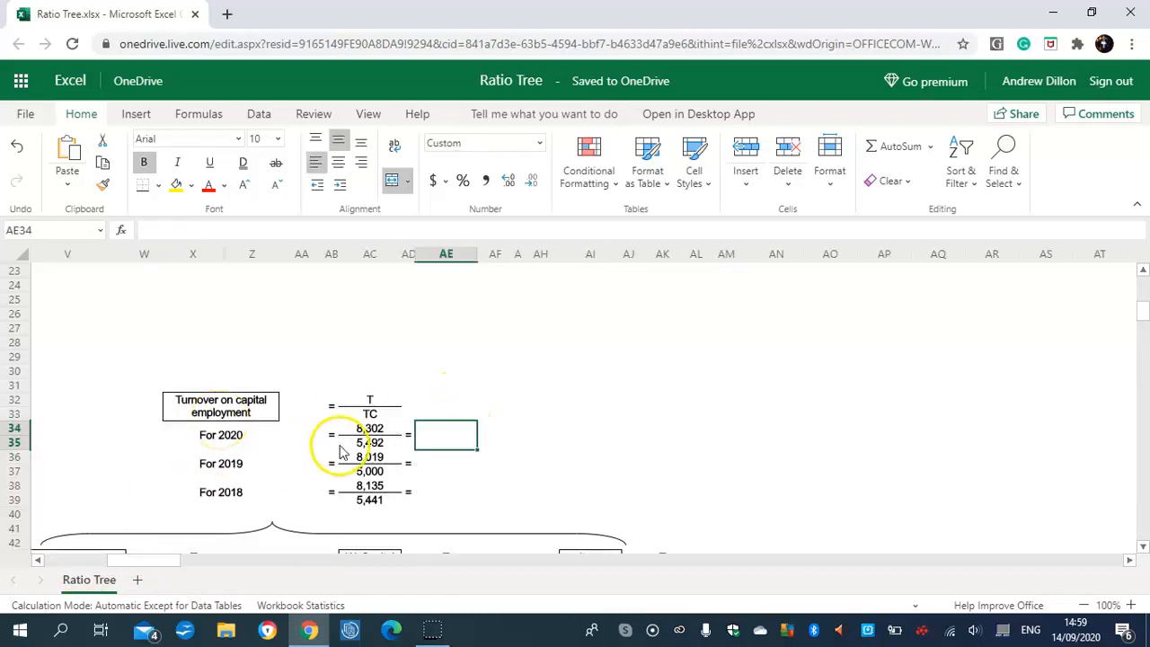
left_click(375, 433)
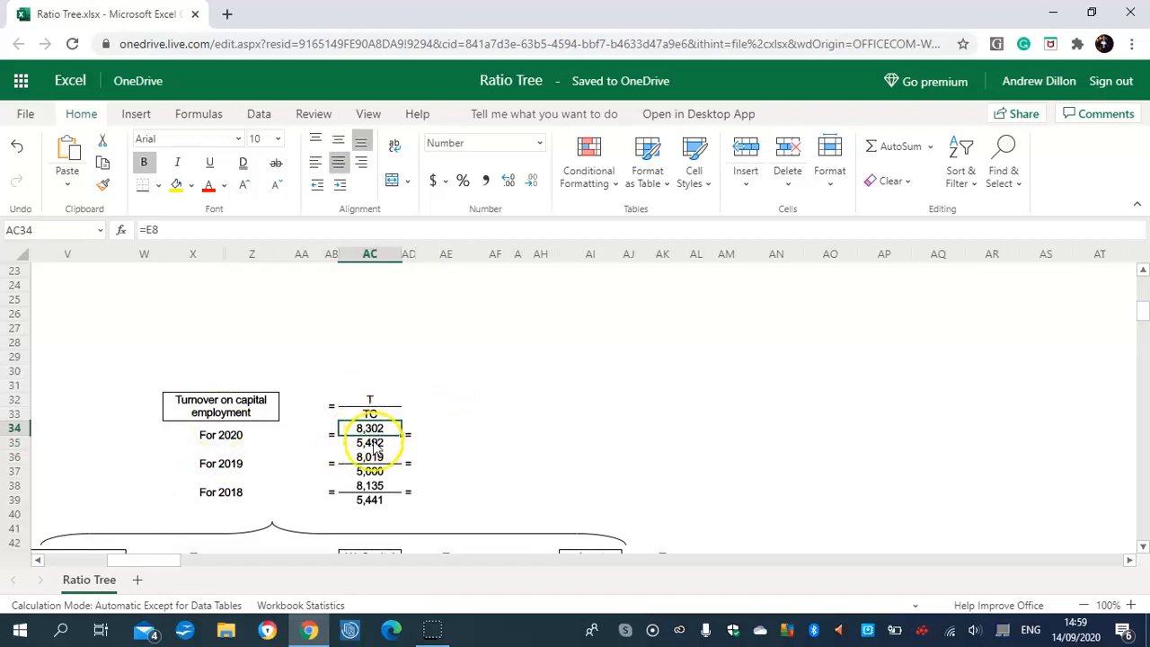
left_click(376, 443)
left_click(375, 457)
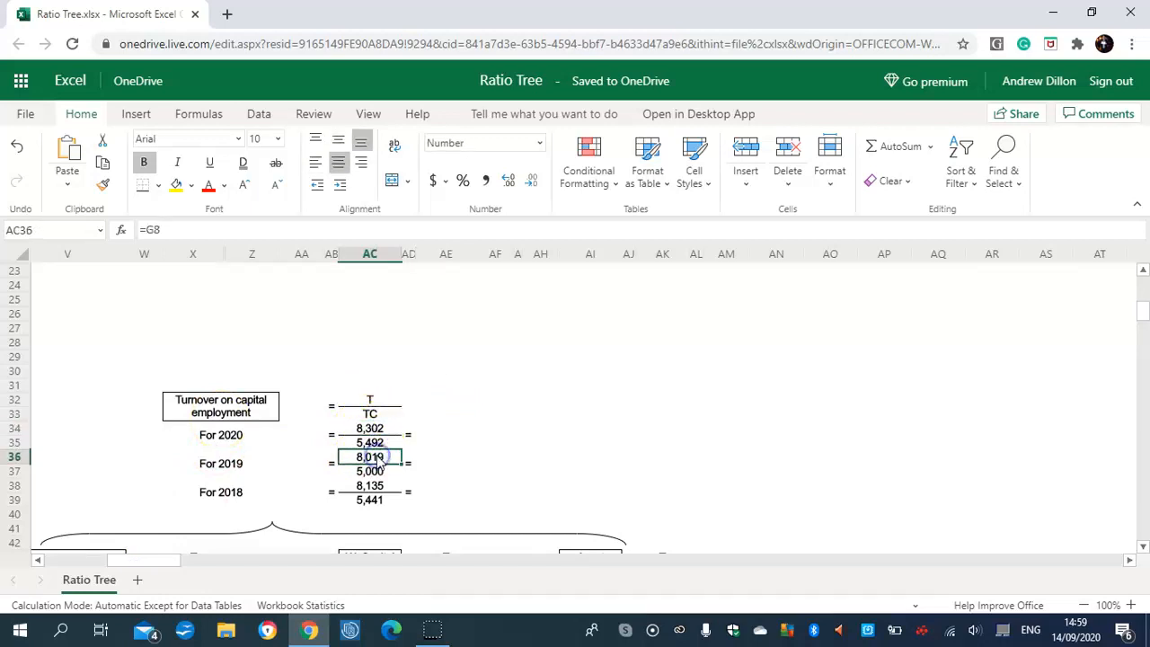
left_click(377, 472)
left_click(376, 487)
left_click(376, 500)
left_click(441, 421)
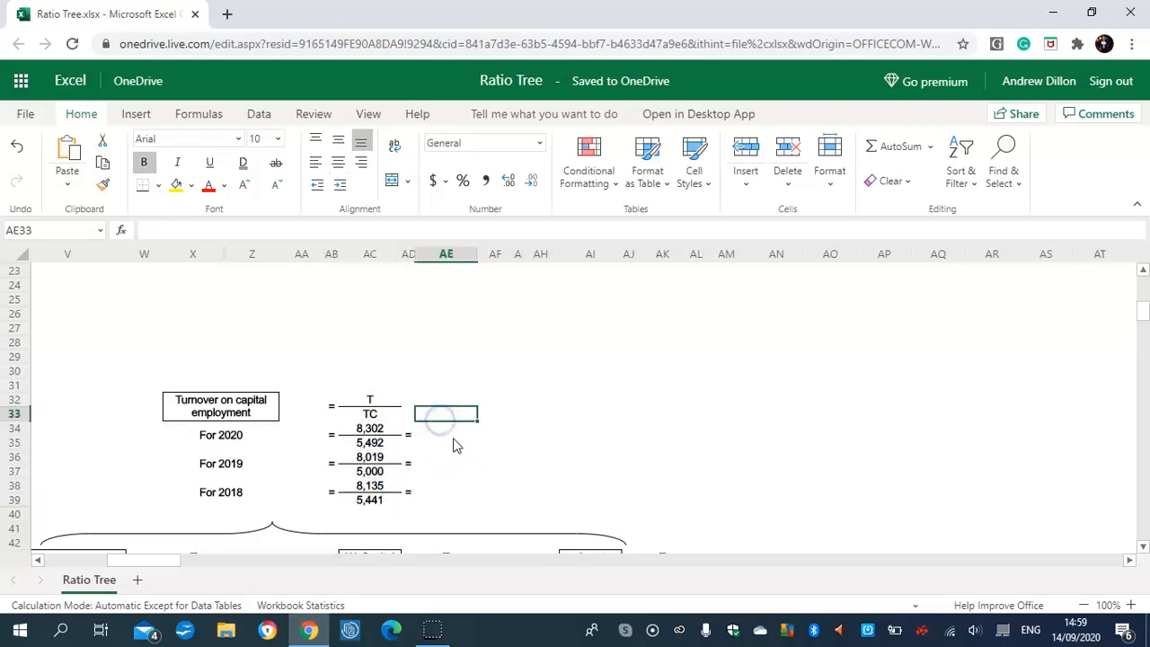
Step: Calculate the 2020 turnover on capital employment in AE34 by dividing turnover by total capital with =AC34/AC35
left_click(455, 442)
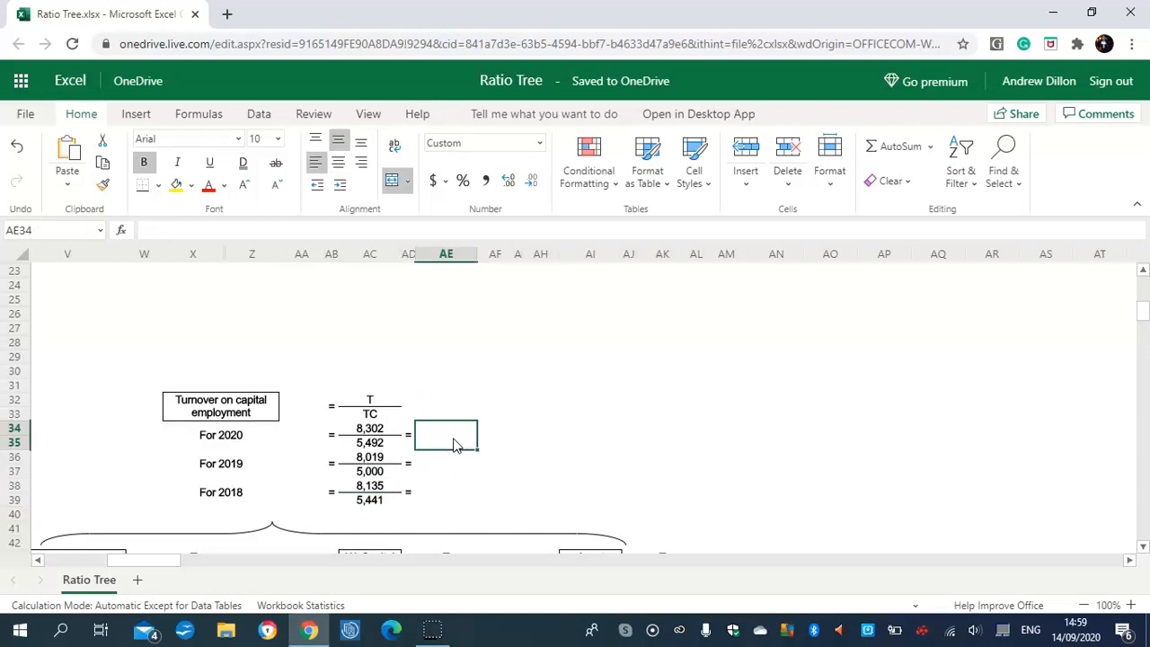
type("=AC34/AC35")
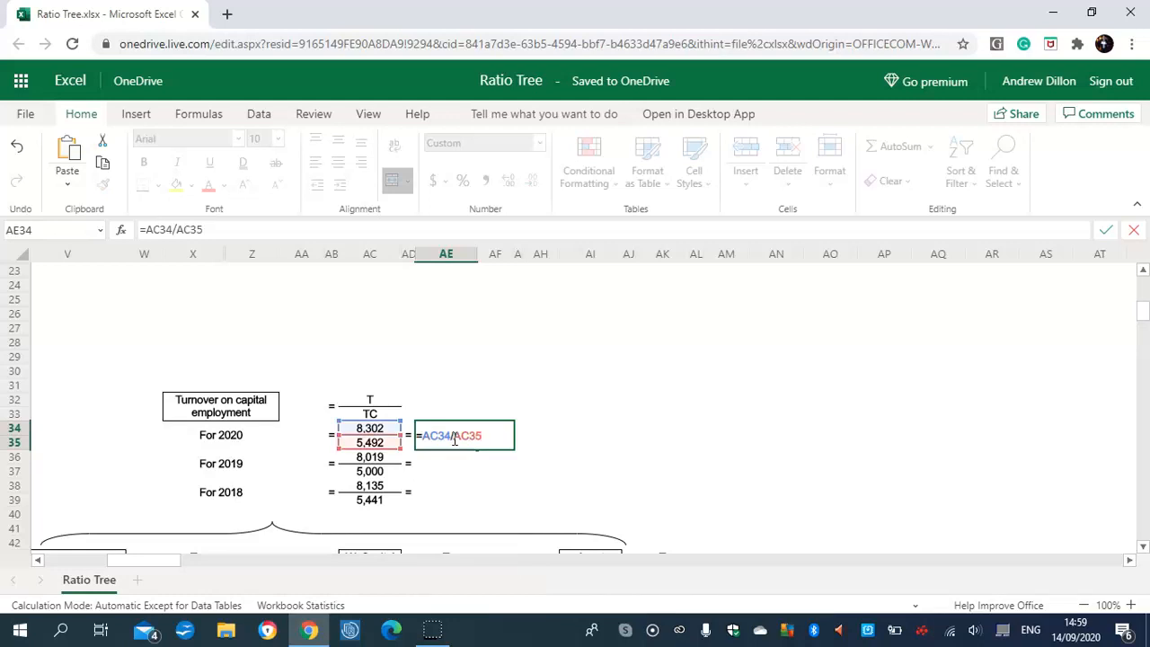
key("Return")
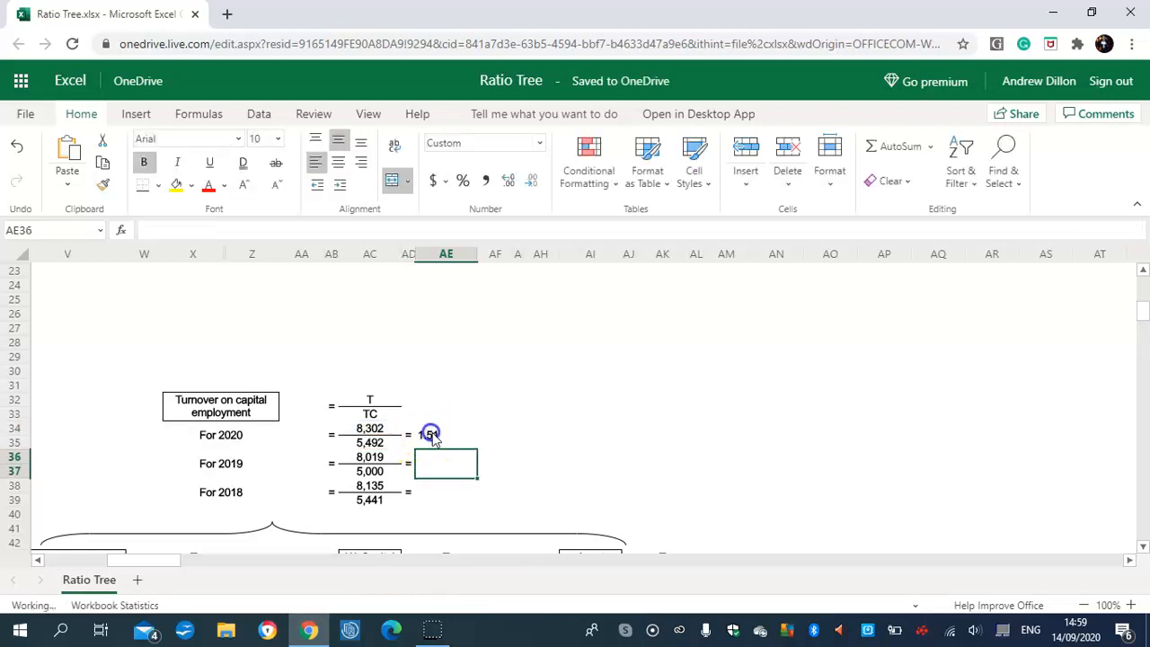
Step: Fill the 2020 turnover on capital employment formula in AE34 down to the 2019 and 2018 rows
left_click(431, 435)
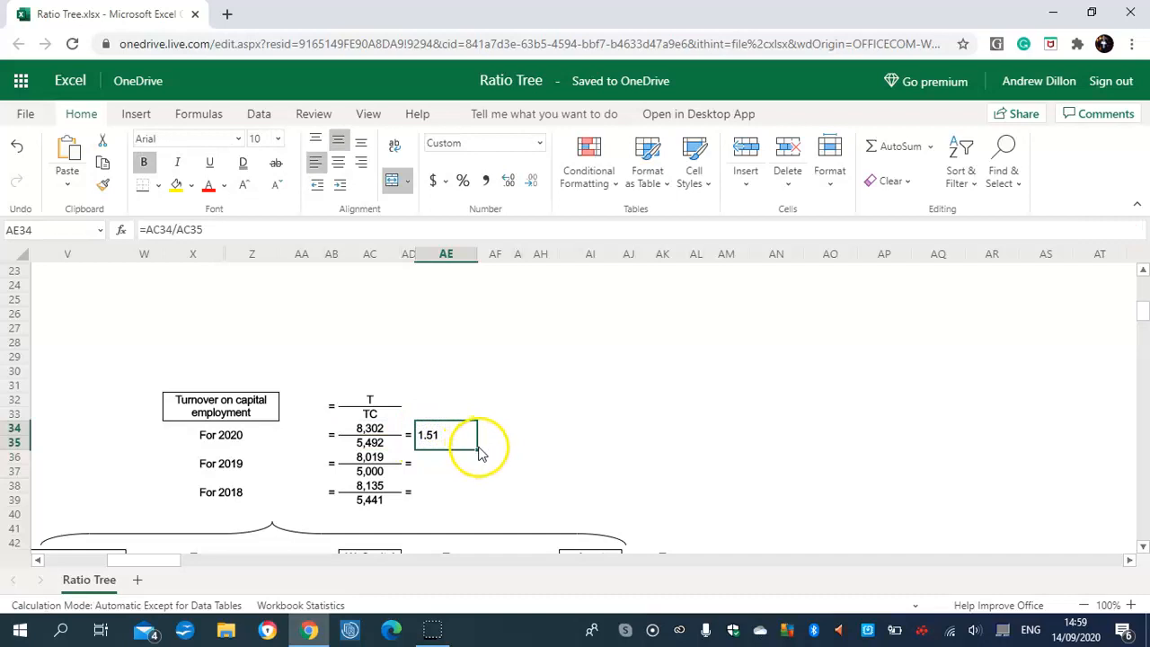
left_click_drag(474, 452, 471, 488)
left_click(485, 486)
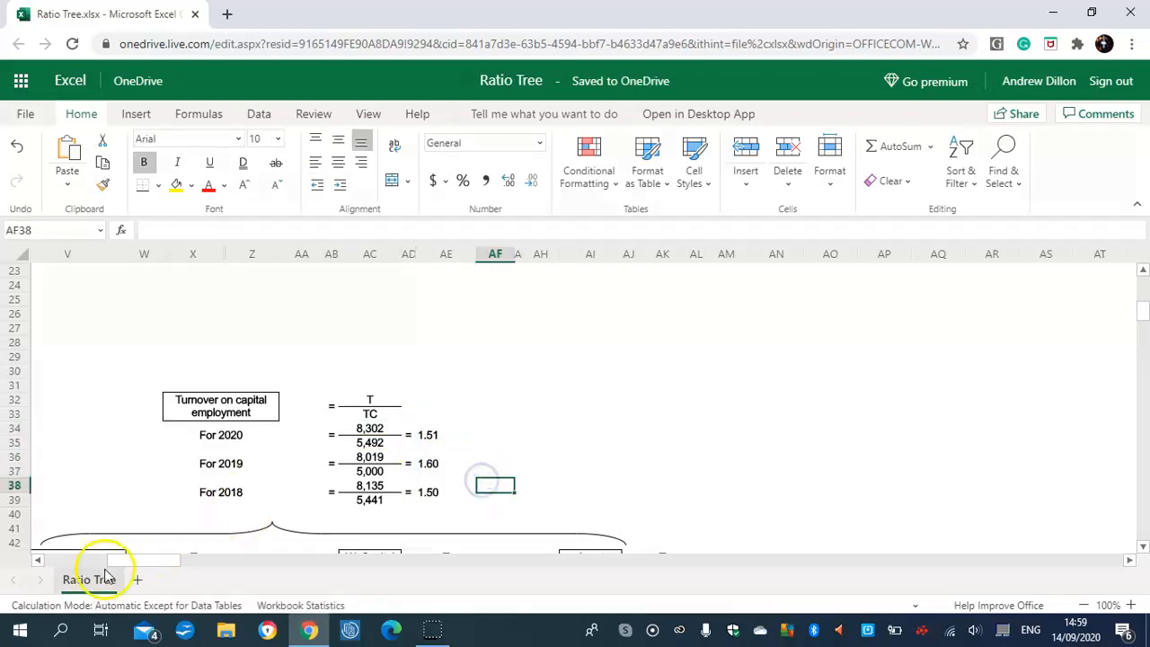
left_click(438, 490)
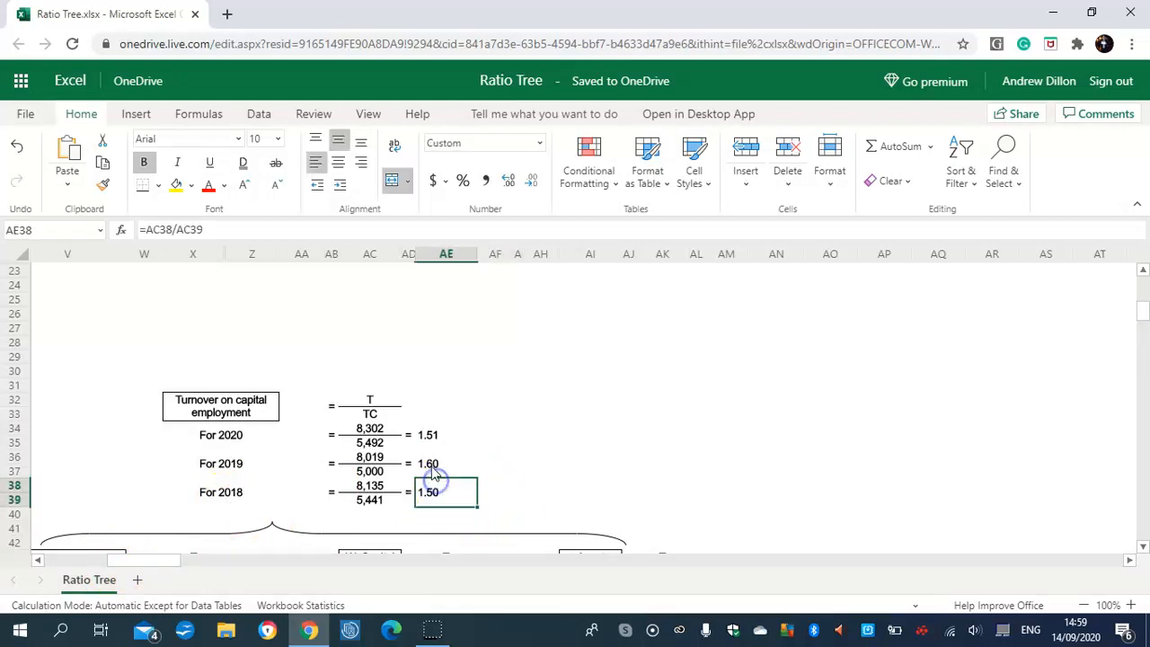
Step: Calculate the 2020 gross margin in E45 with =C45/C46 and fill the formula down to the two rows below
left_click_drag(123, 556, 16, 553)
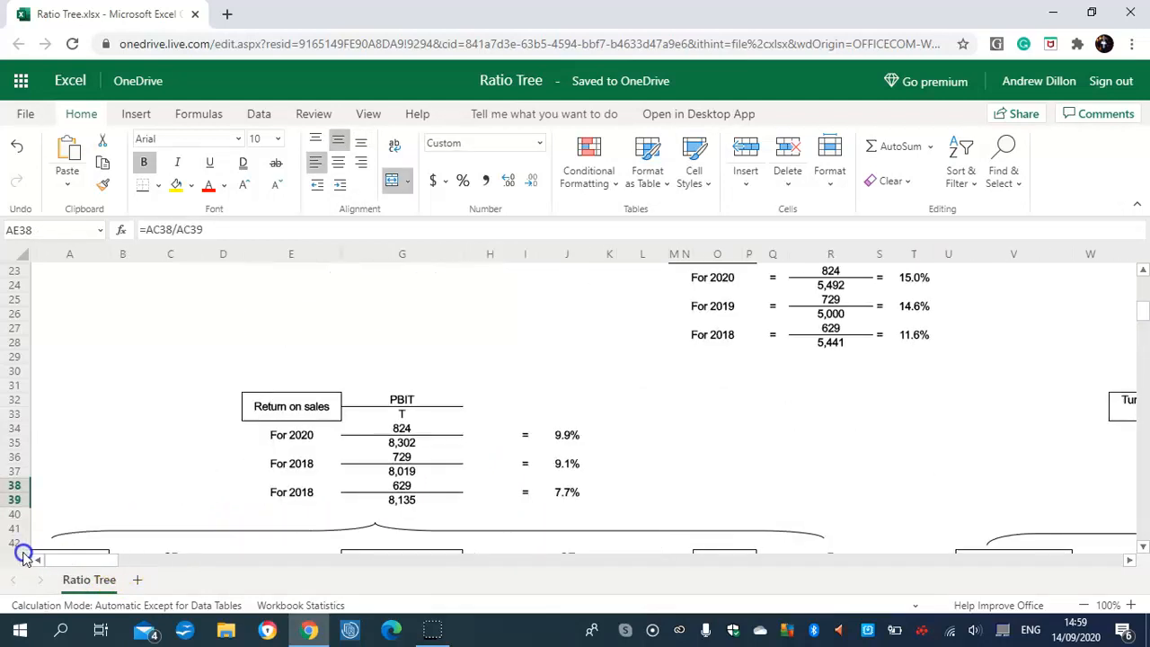
mouse_move(1146, 310)
left_mouse_down()
mouse_move(1146, 328)
mouse_move(1146, 319)
left_mouse_up()
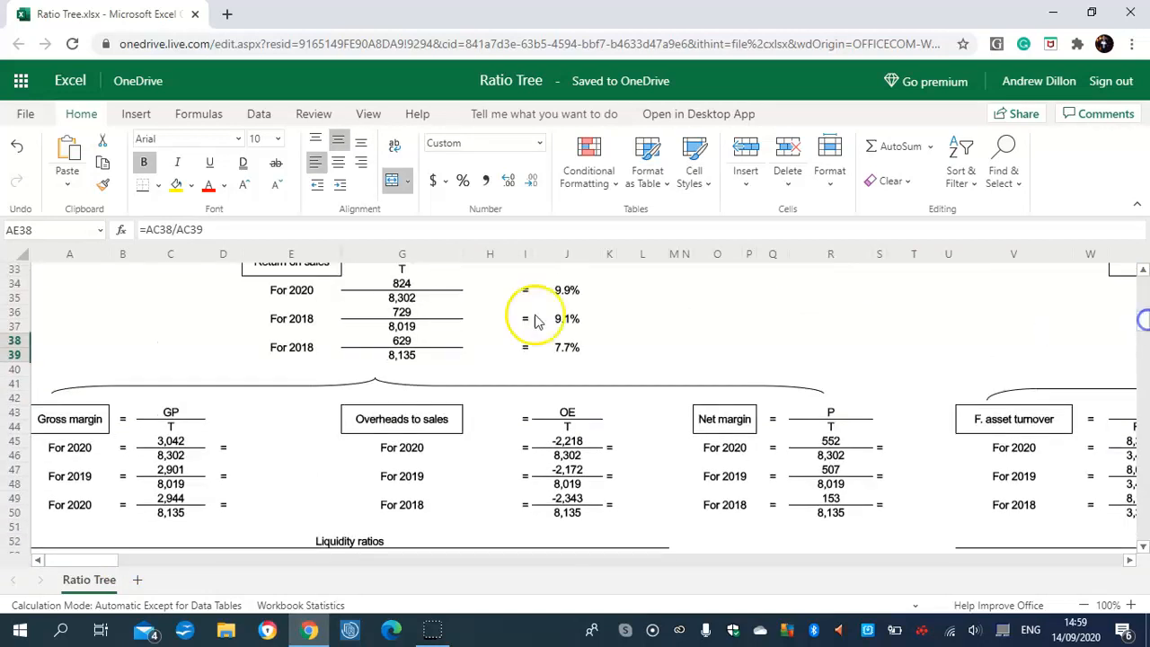
left_click(244, 444)
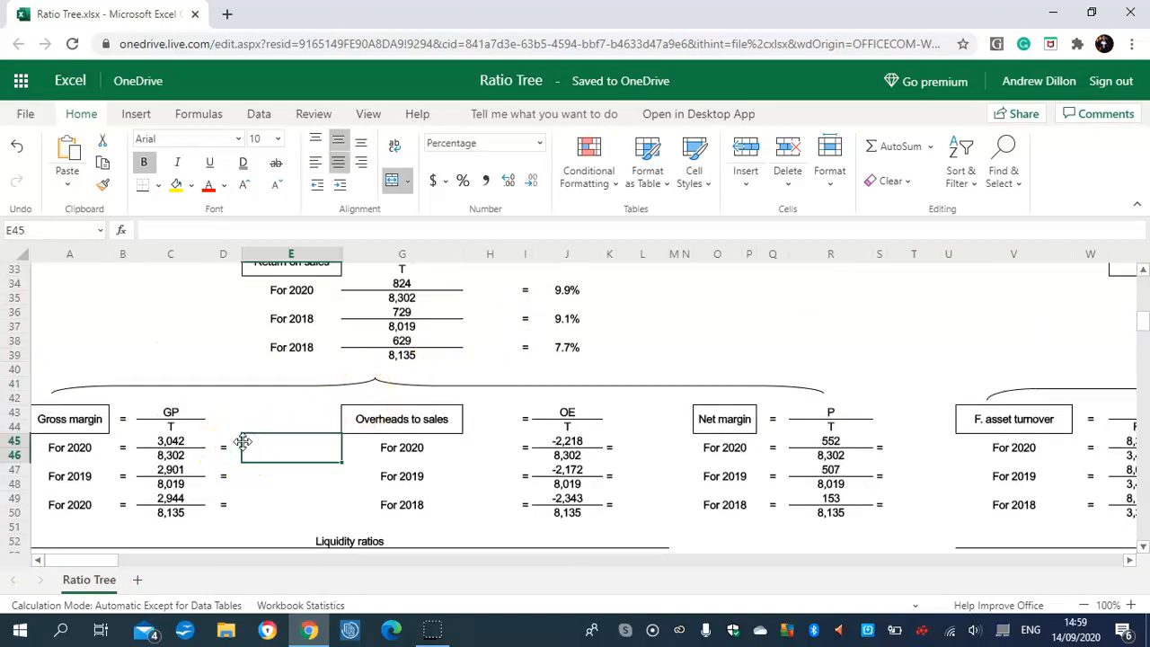
left_click(236, 447)
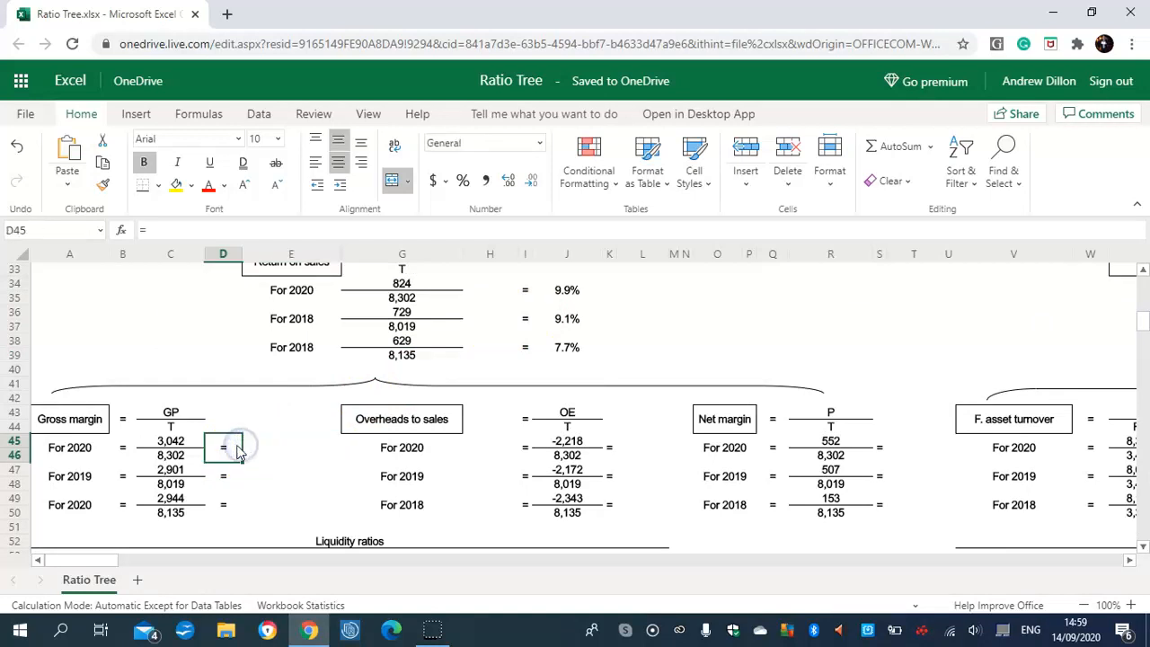
key("Right")
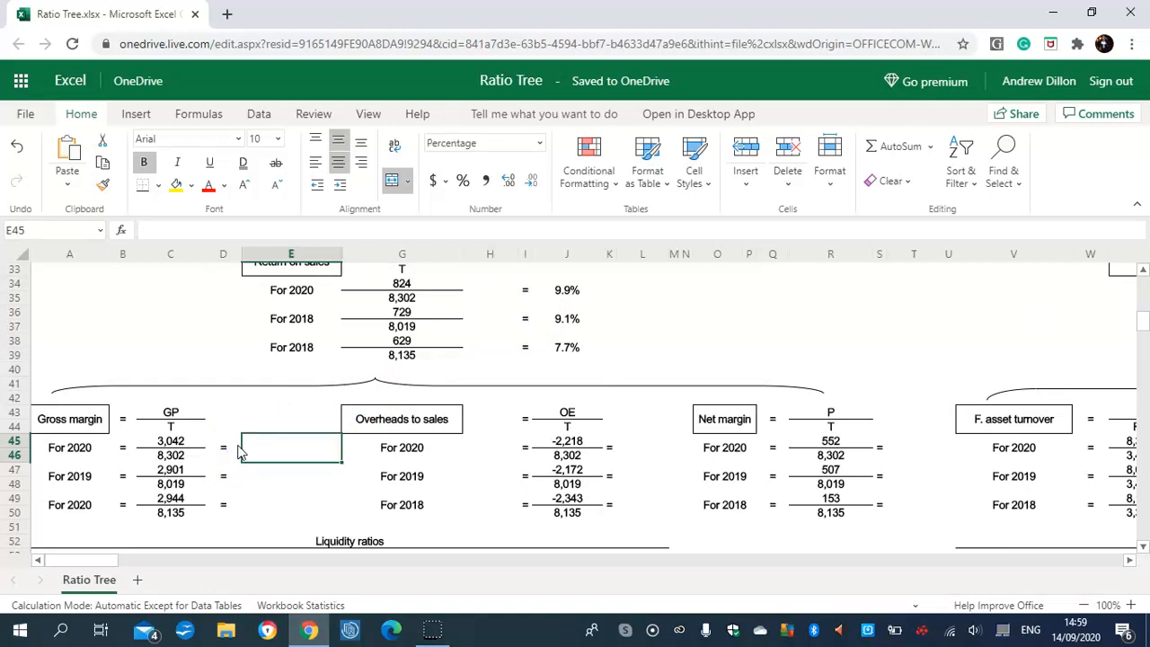
type("=C45")
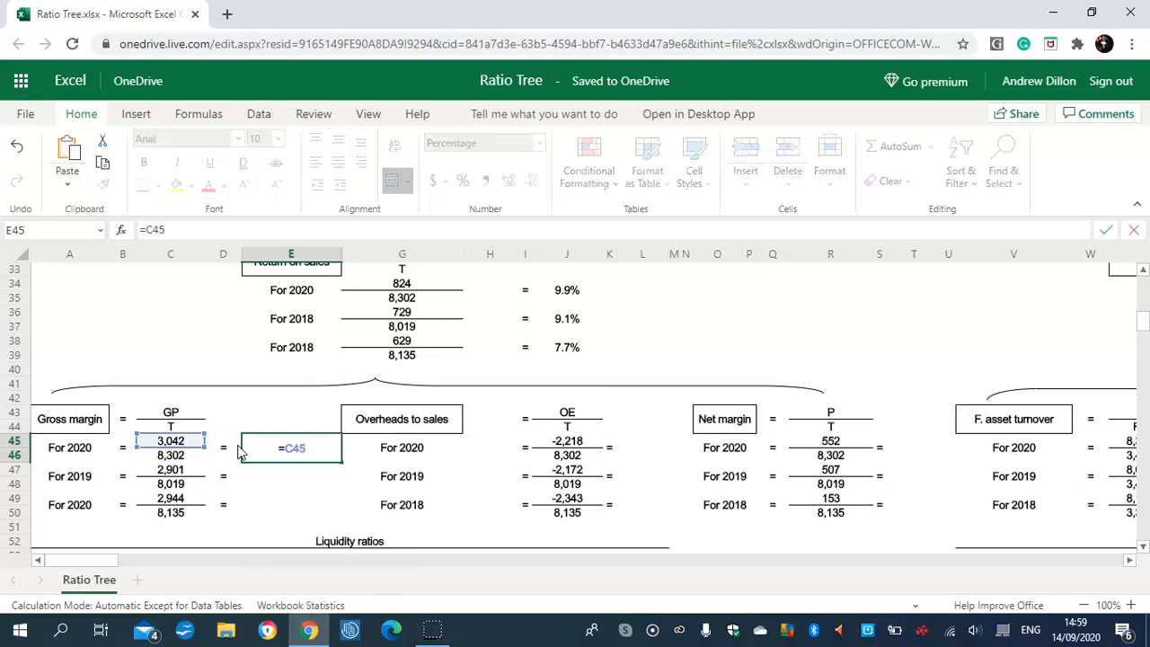
type("/C46")
key("Return")
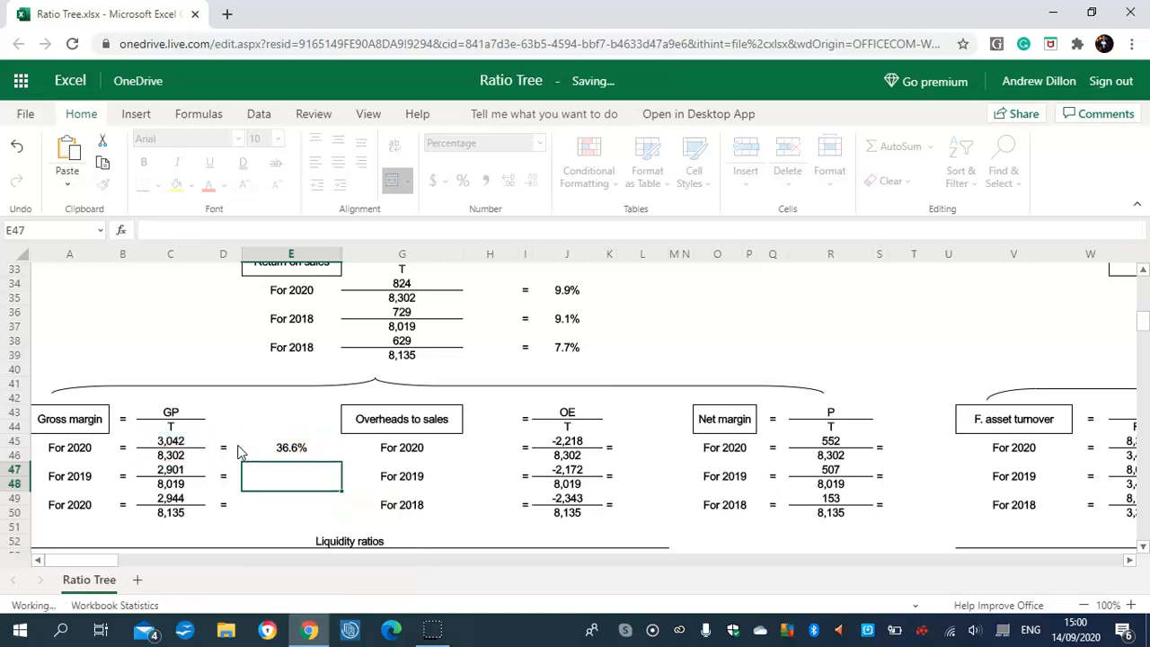
left_click(294, 449)
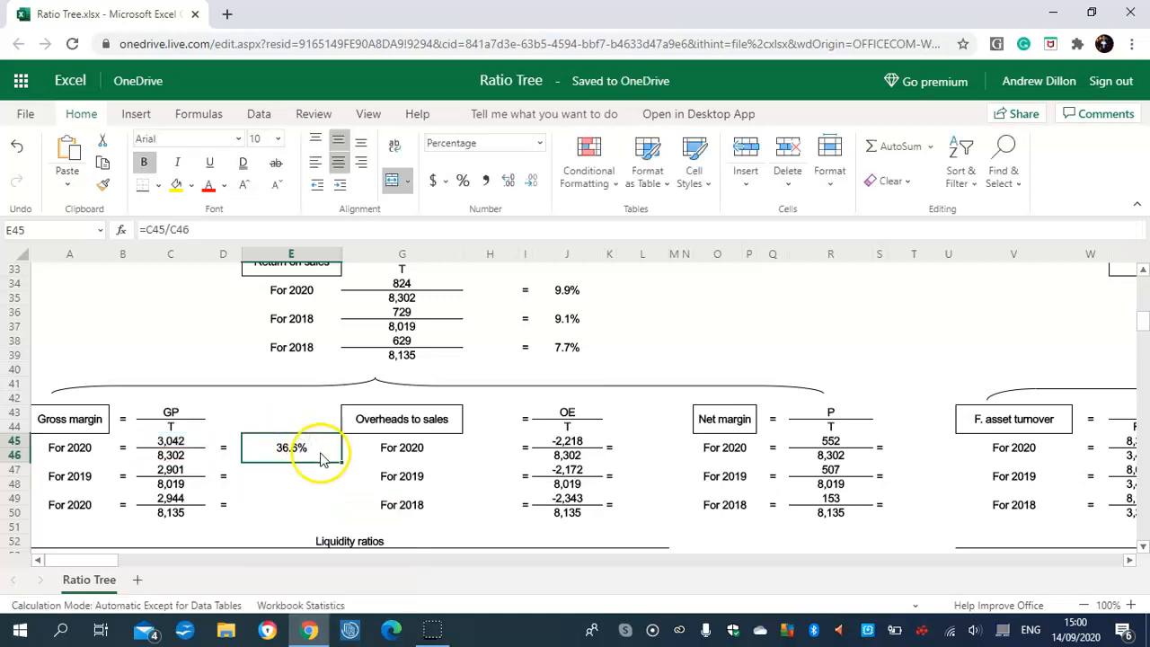
left_click_drag(341, 461, 327, 496)
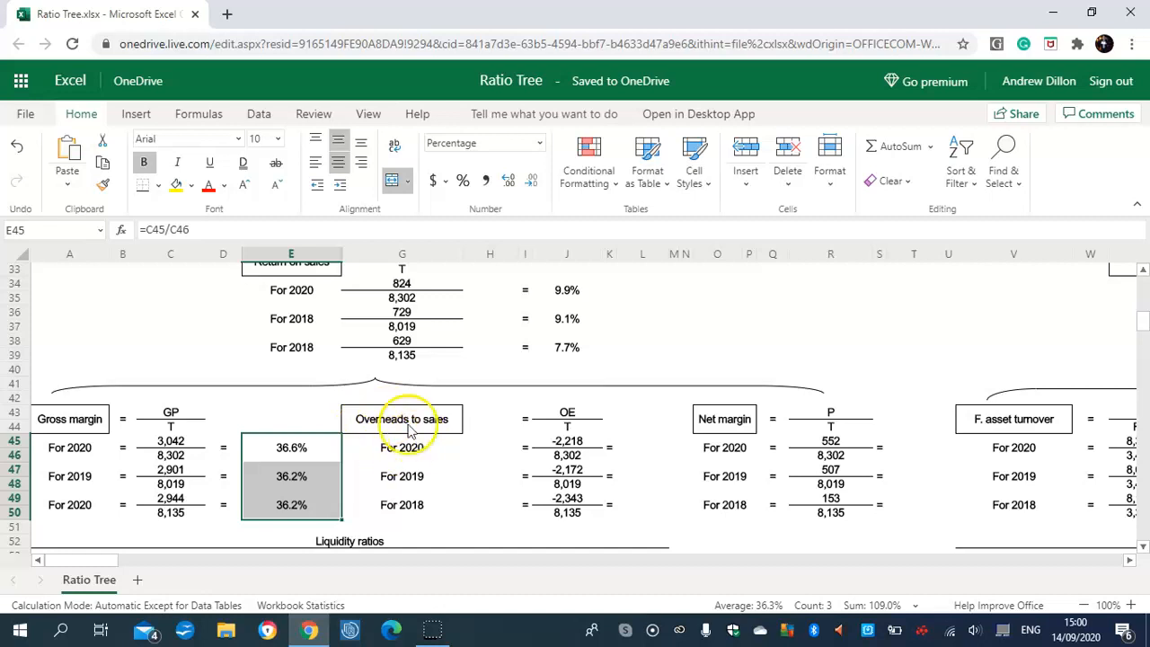
Step: Examine the OE and T figures for each year in the Overheads to sales block
left_click(440, 444)
left_click(638, 447)
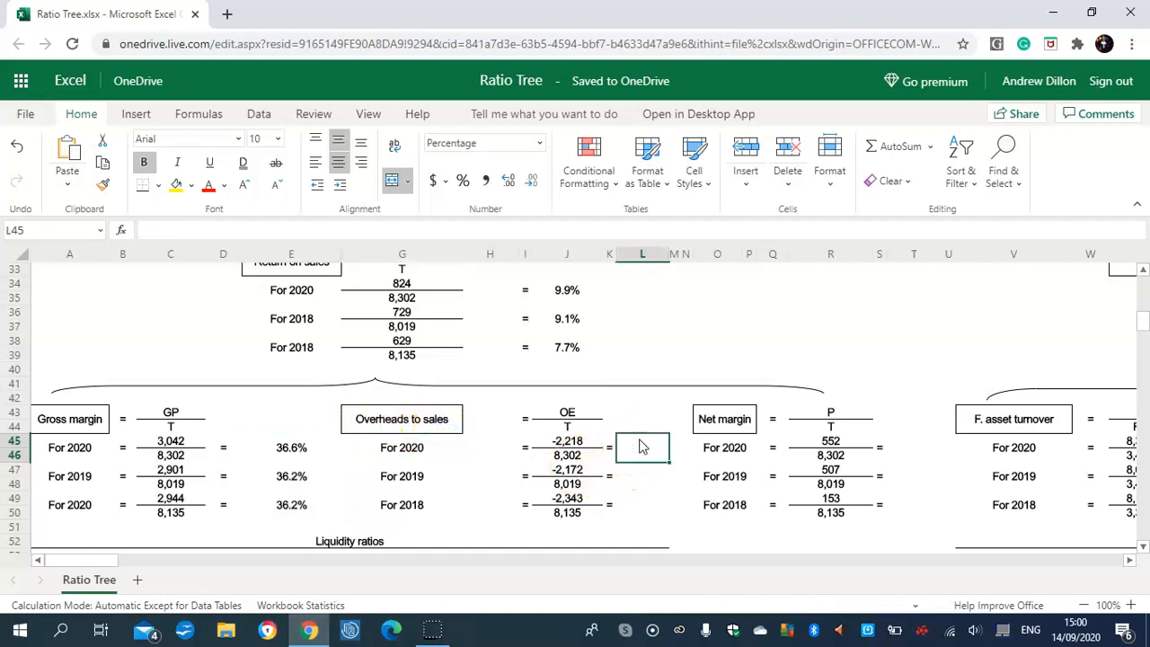
left_click(578, 417)
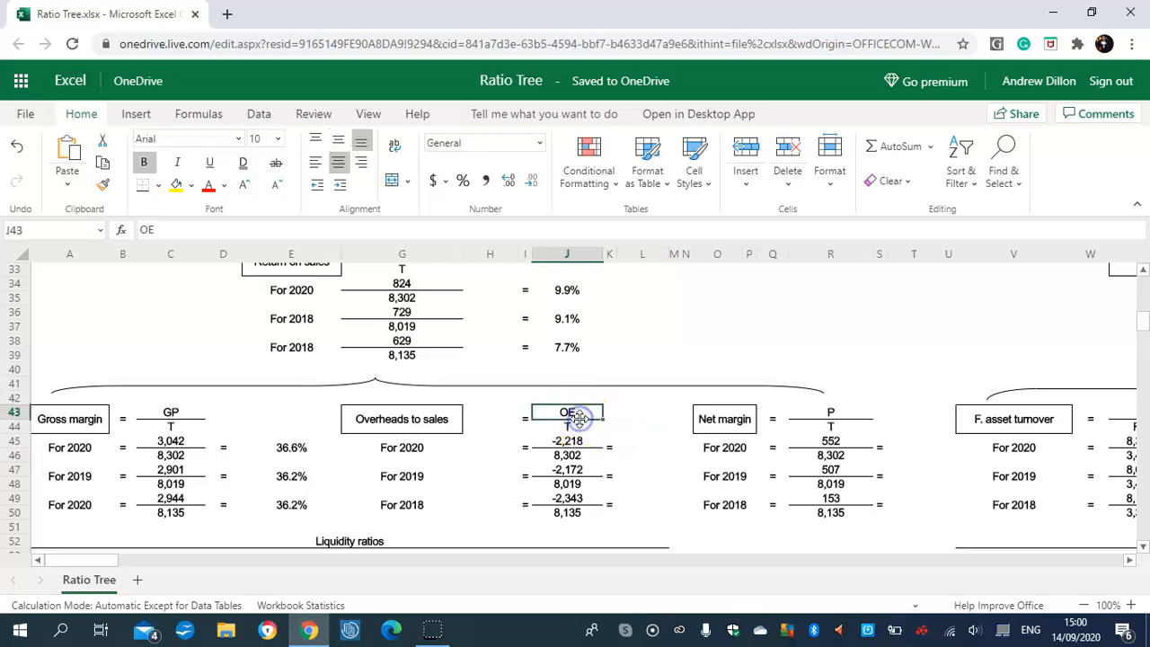
left_click(643, 450)
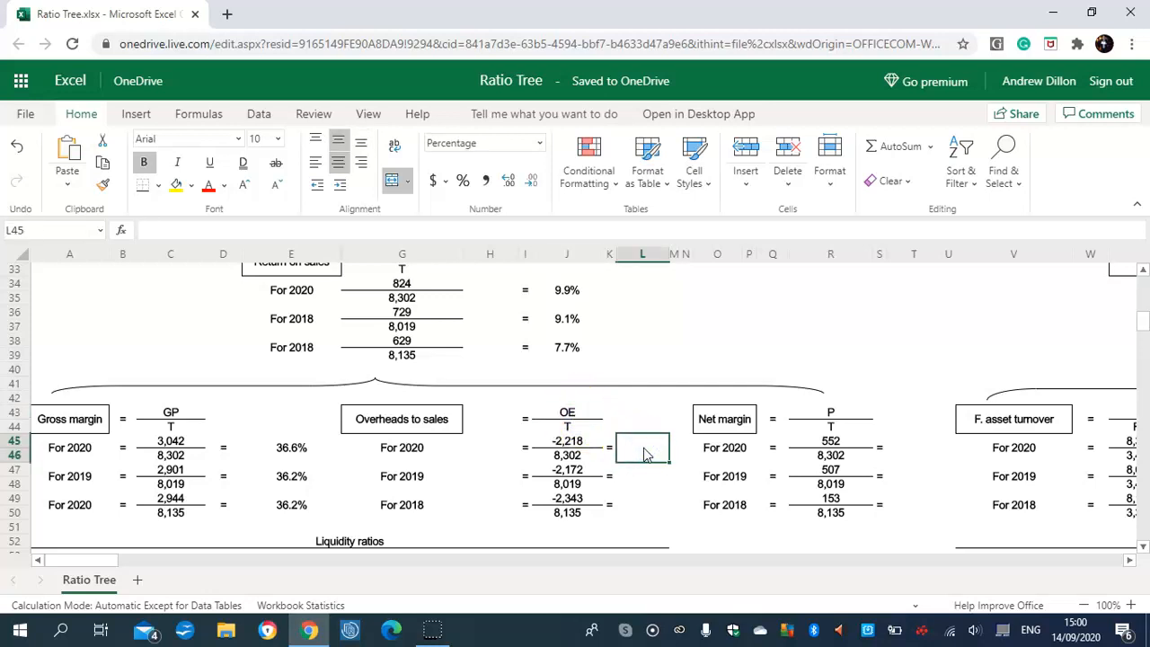
left_click(568, 442)
left_click(573, 456)
left_click(570, 469)
left_click(568, 513)
Step: Calculate the 2020 overheads to sales ratio in L45 with =J45/J46 and fill the formula down to the two rows below
left_click(638, 452)
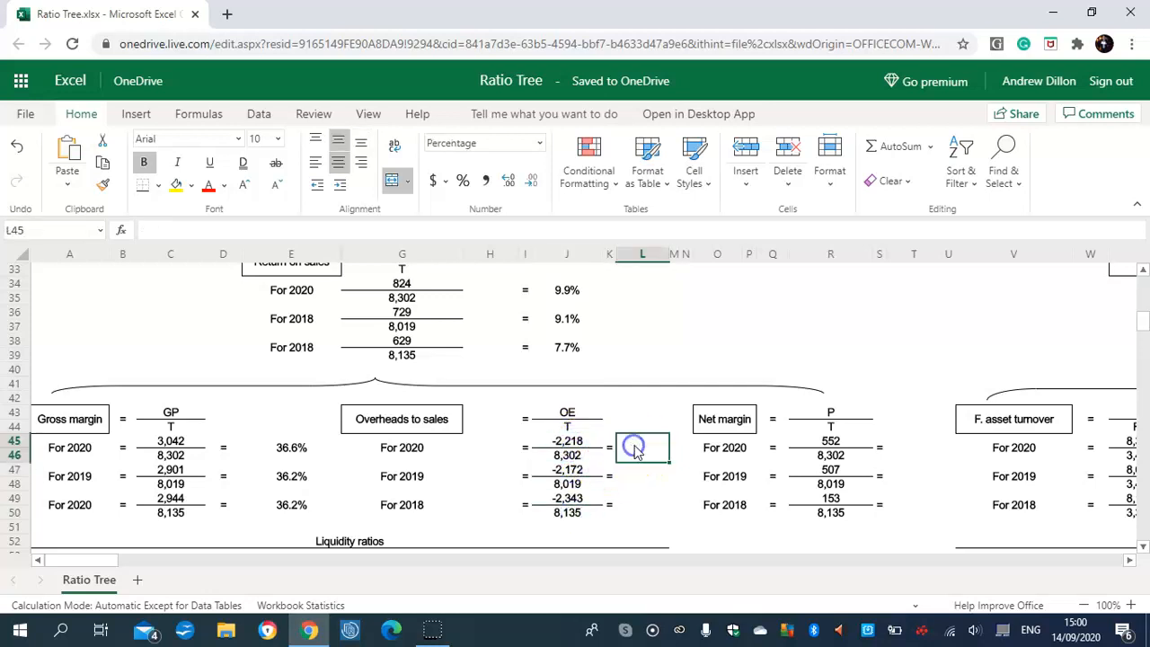
type("=")
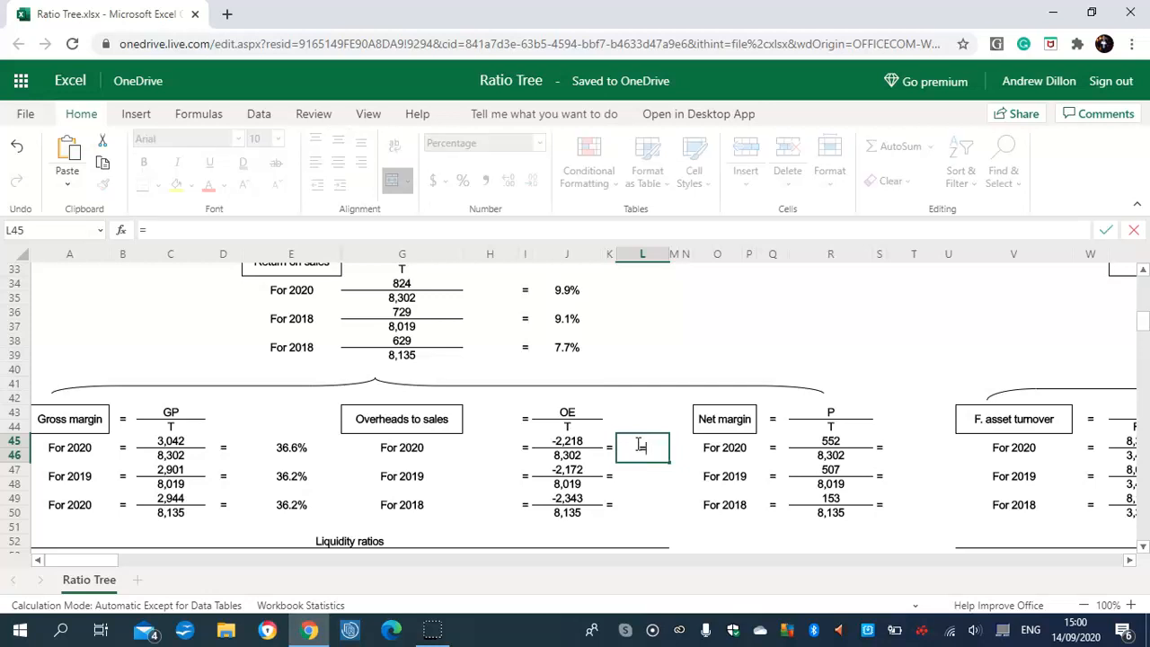
type("J45")
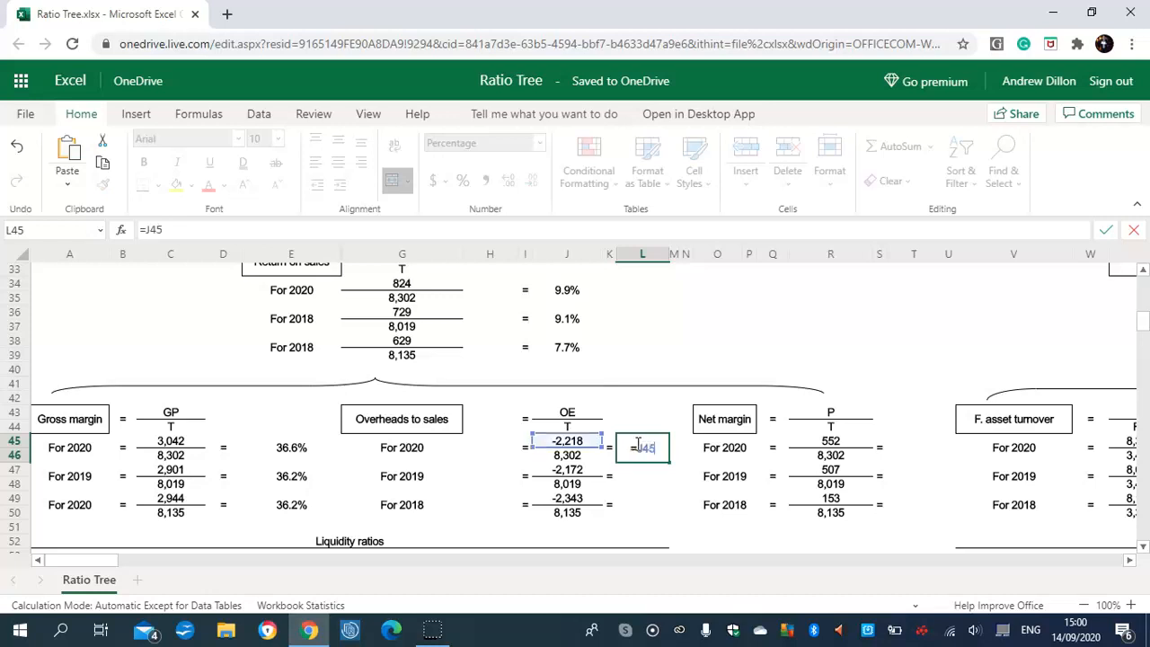
type("/J46")
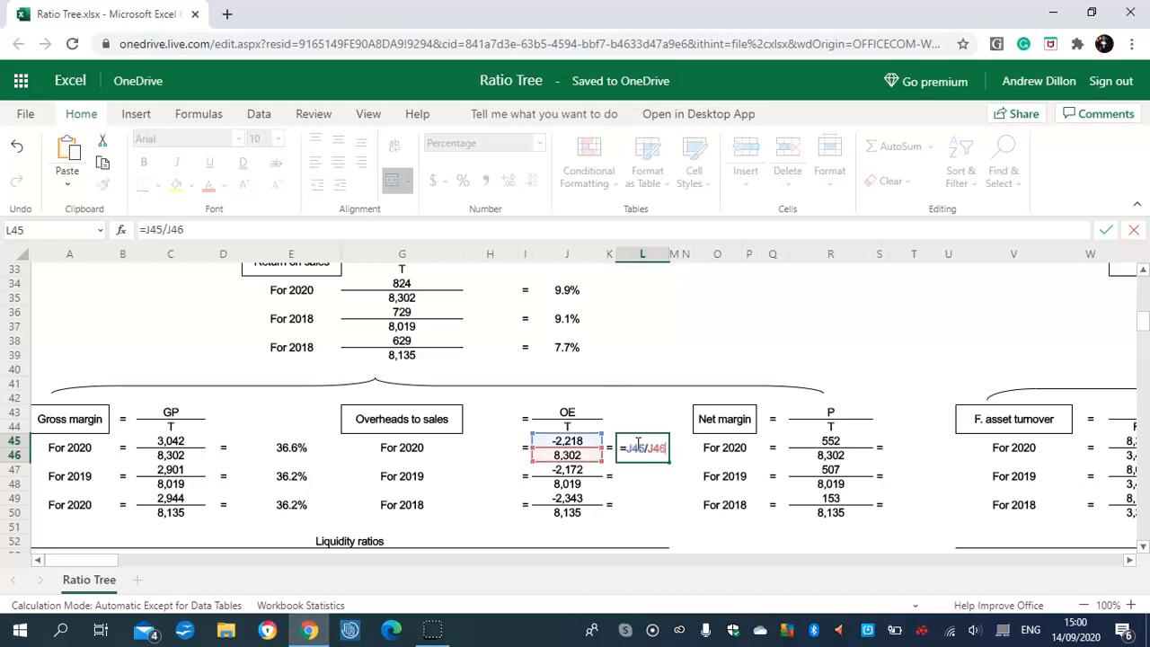
key("Return")
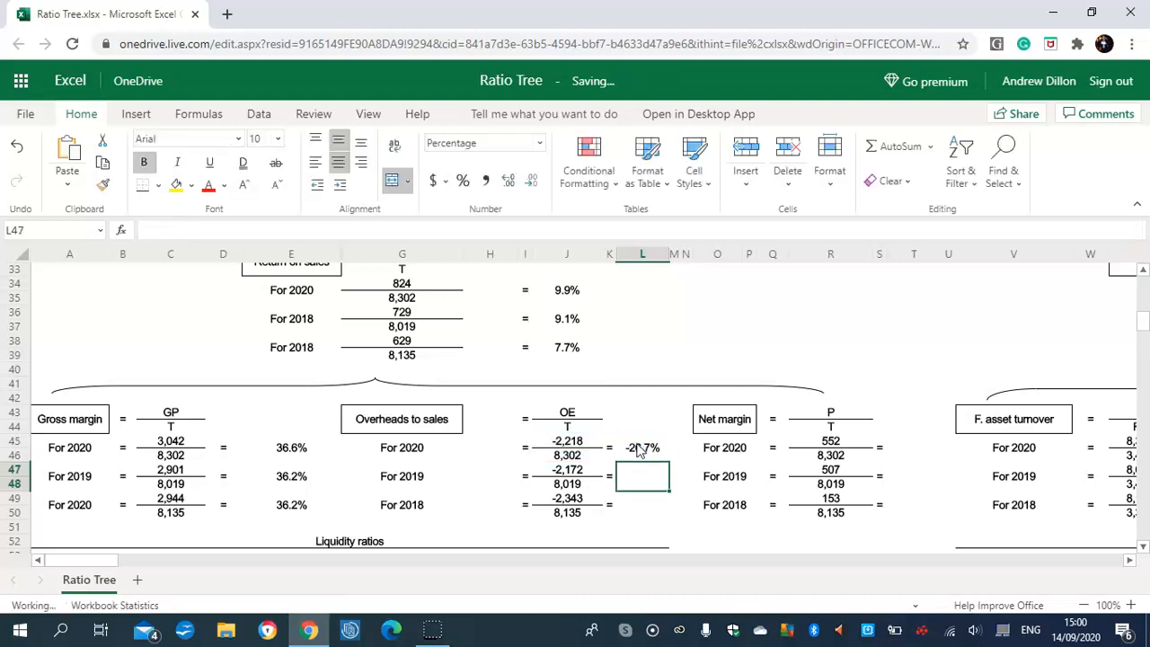
left_click(635, 441)
left_click_drag(668, 462, 660, 495)
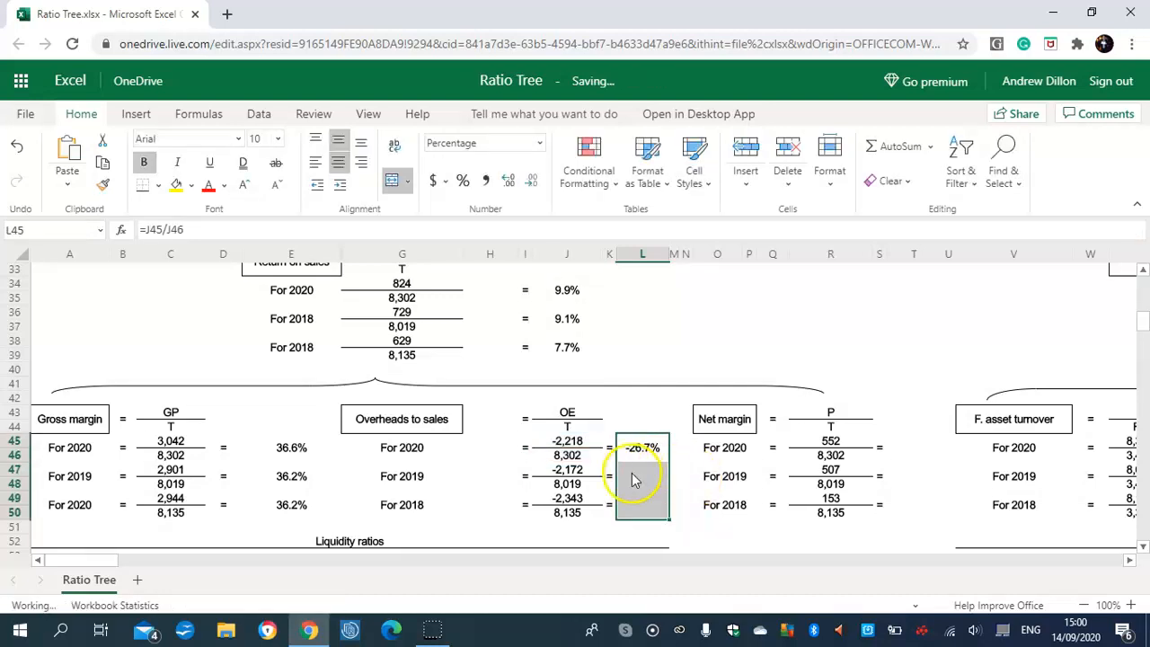
Step: Calculate the 2020 net margin in T45 with =R45/R46, fill it down to the two rows below and check the filled formula
left_click_drag(86, 564, 113, 564)
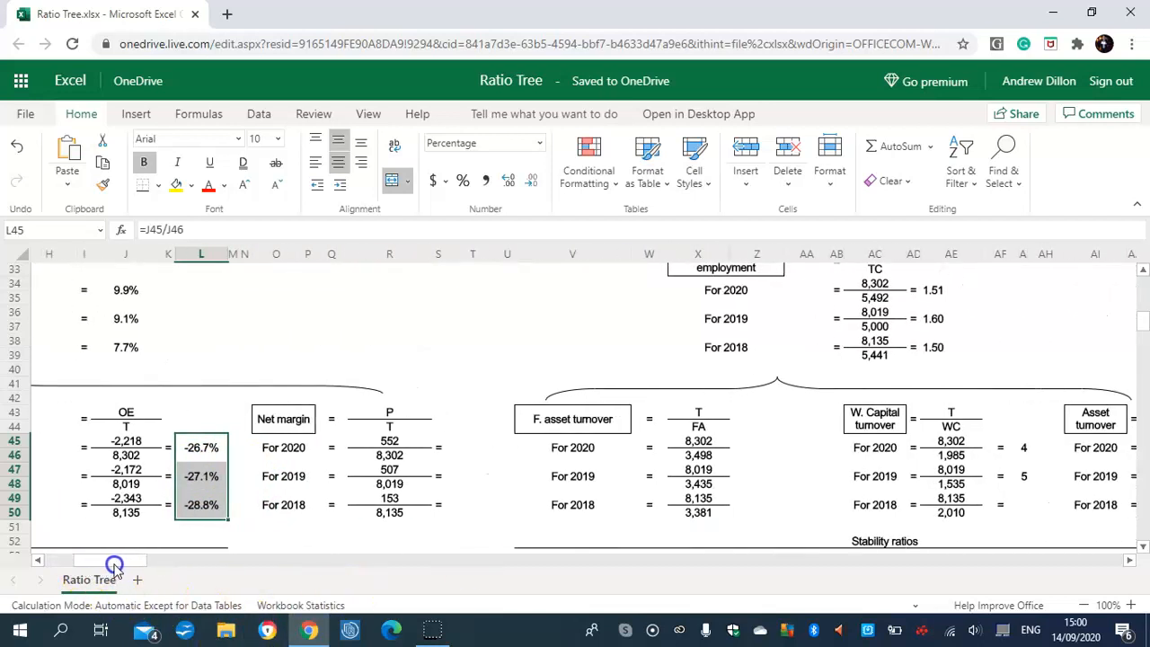
left_click(466, 446)
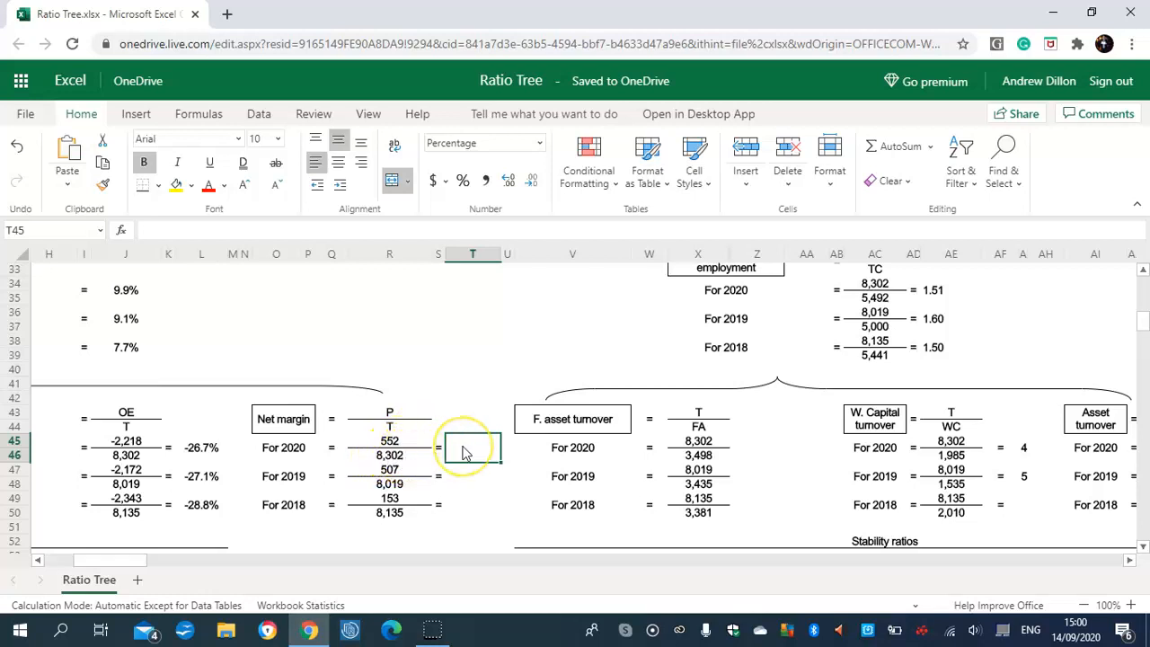
left_click(284, 447)
left_click(469, 450)
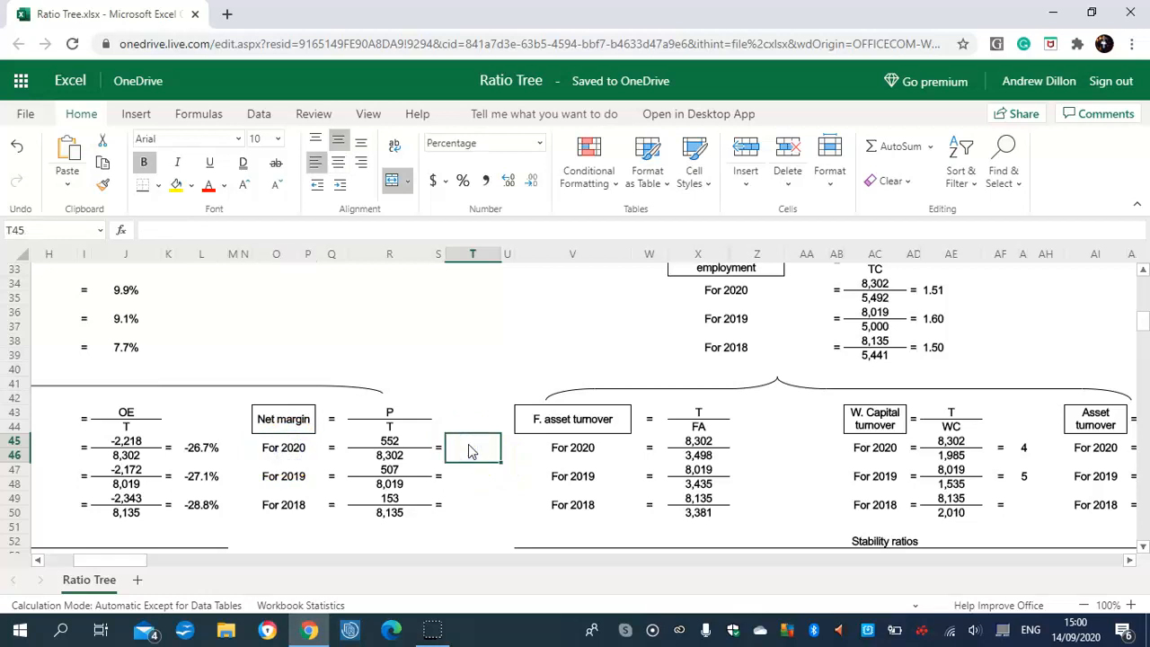
type("=R45")
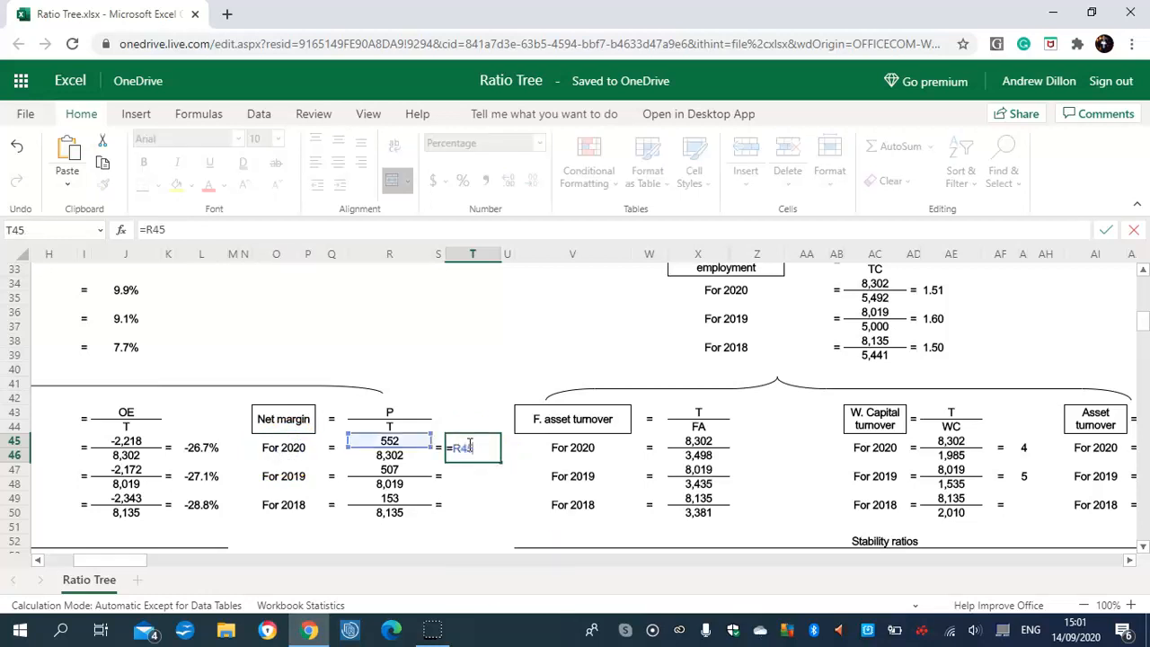
type("/R46")
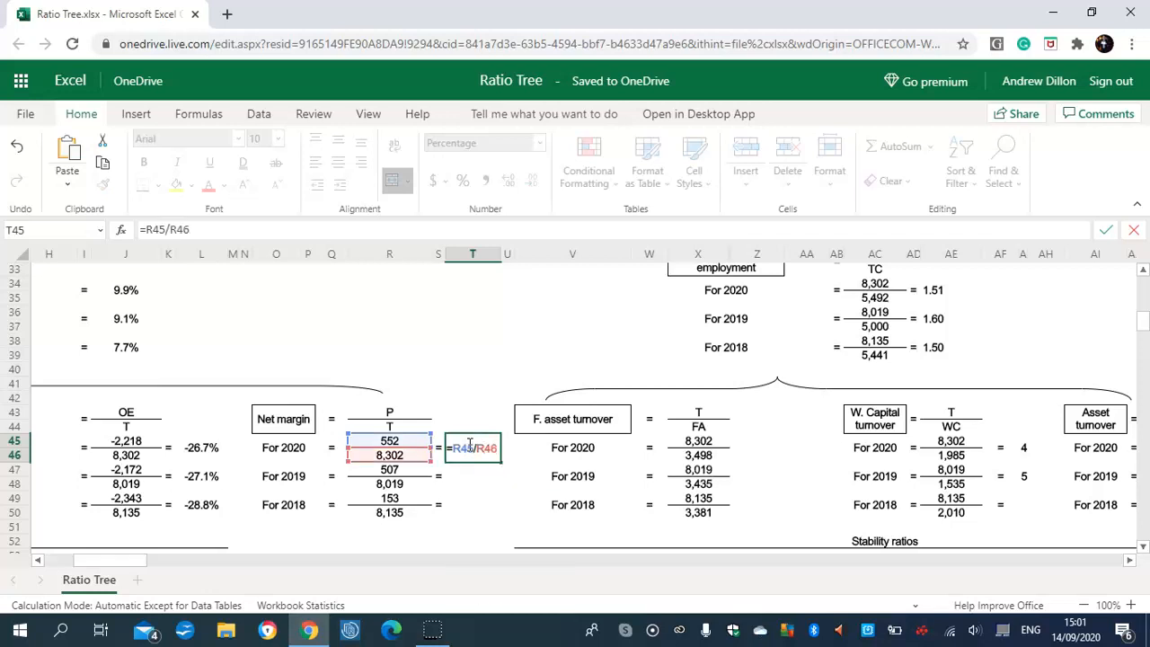
key("Return")
left_click(460, 449)
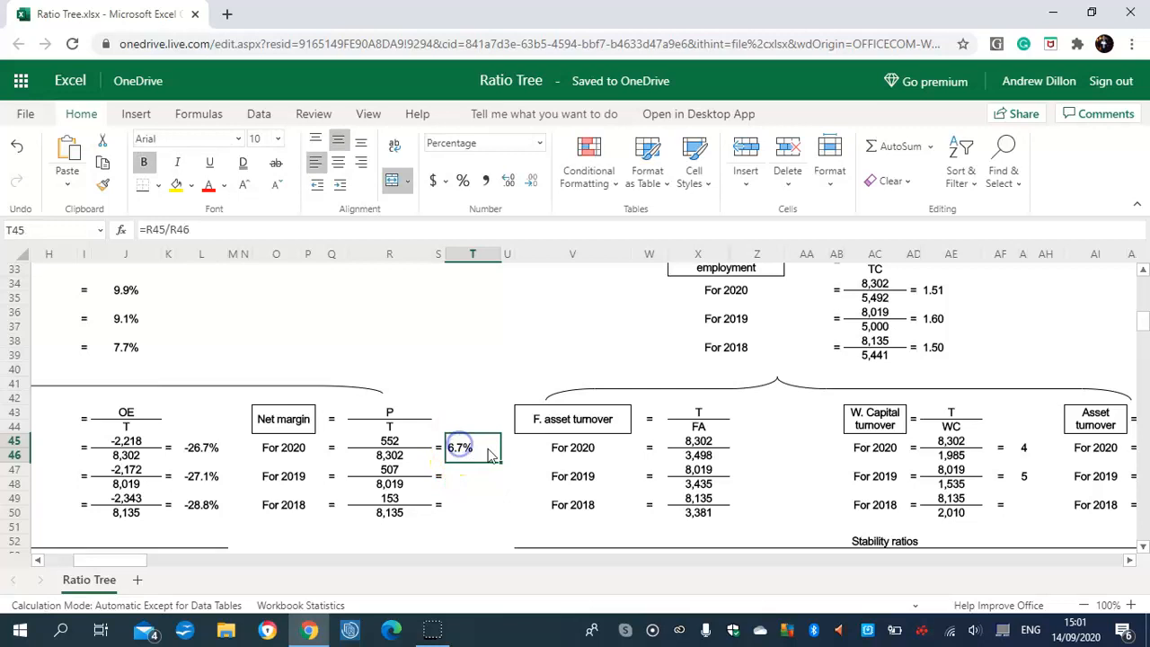
left_click_drag(501, 462, 488, 508)
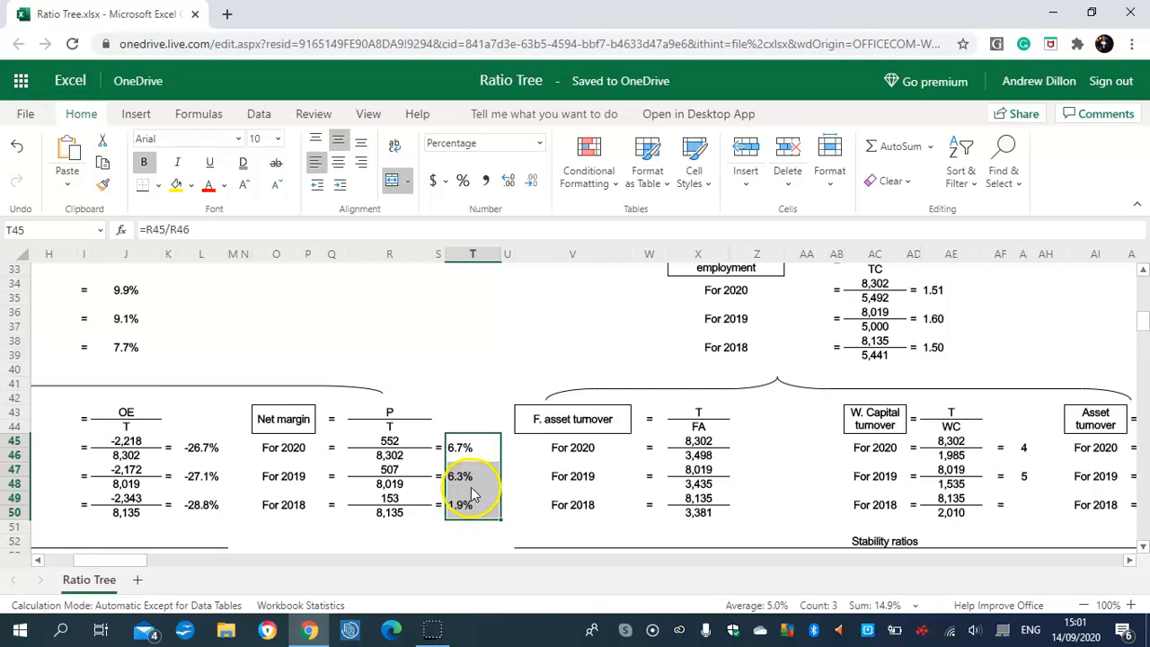
left_click(477, 452)
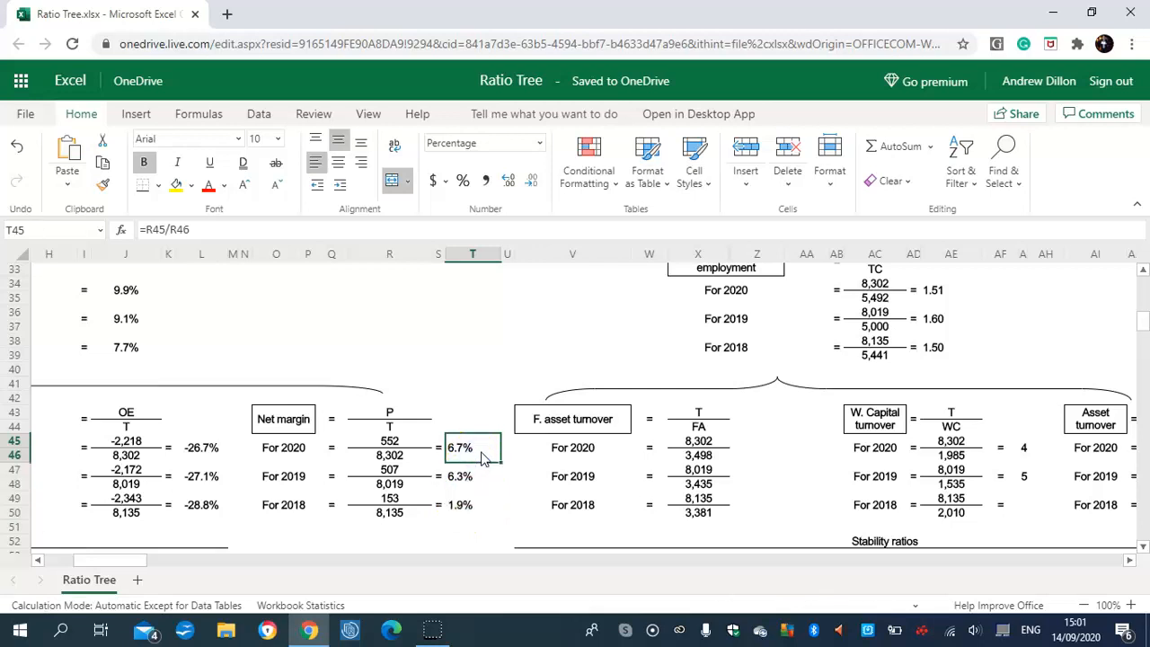
left_click(463, 477)
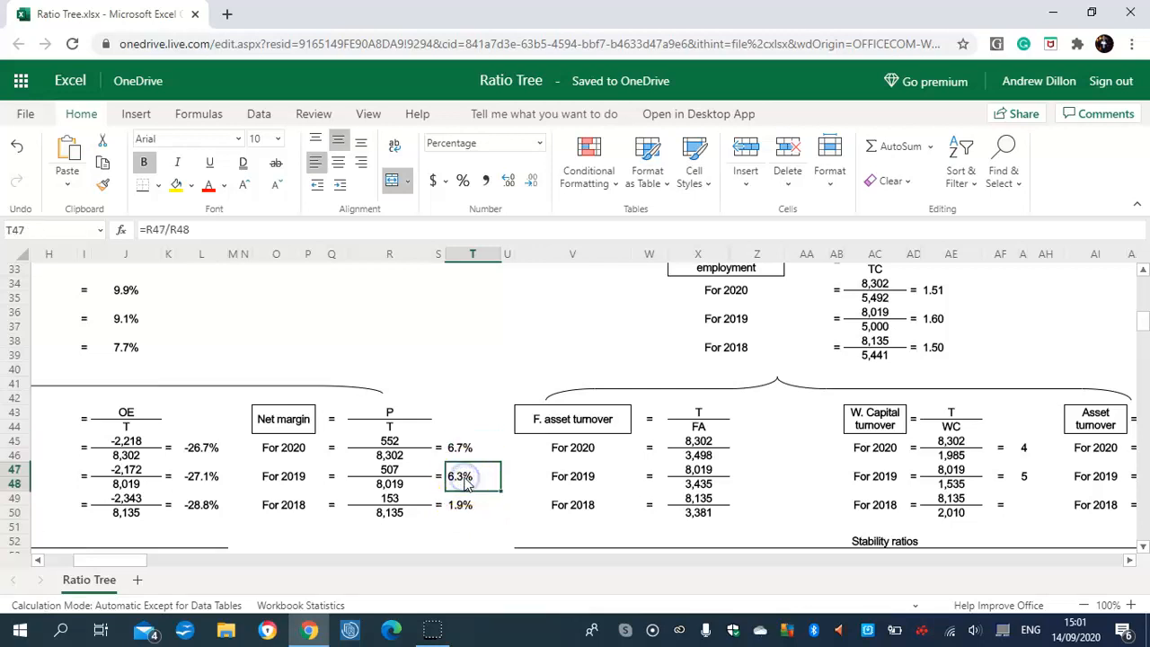
left_click(764, 428)
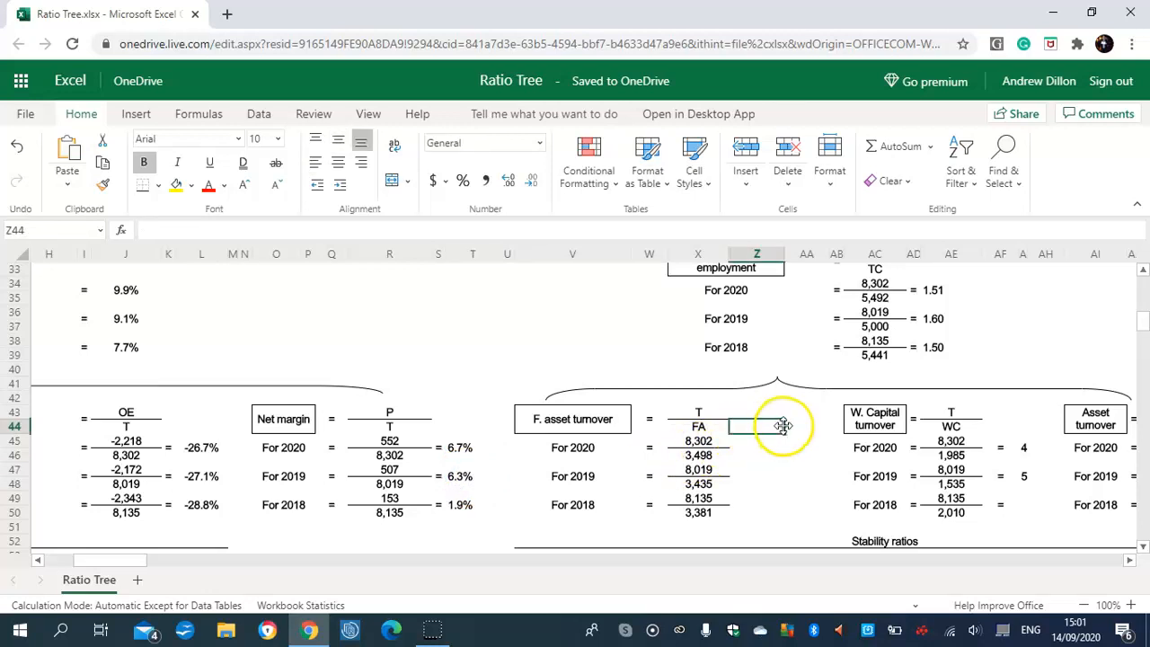
left_click(787, 450)
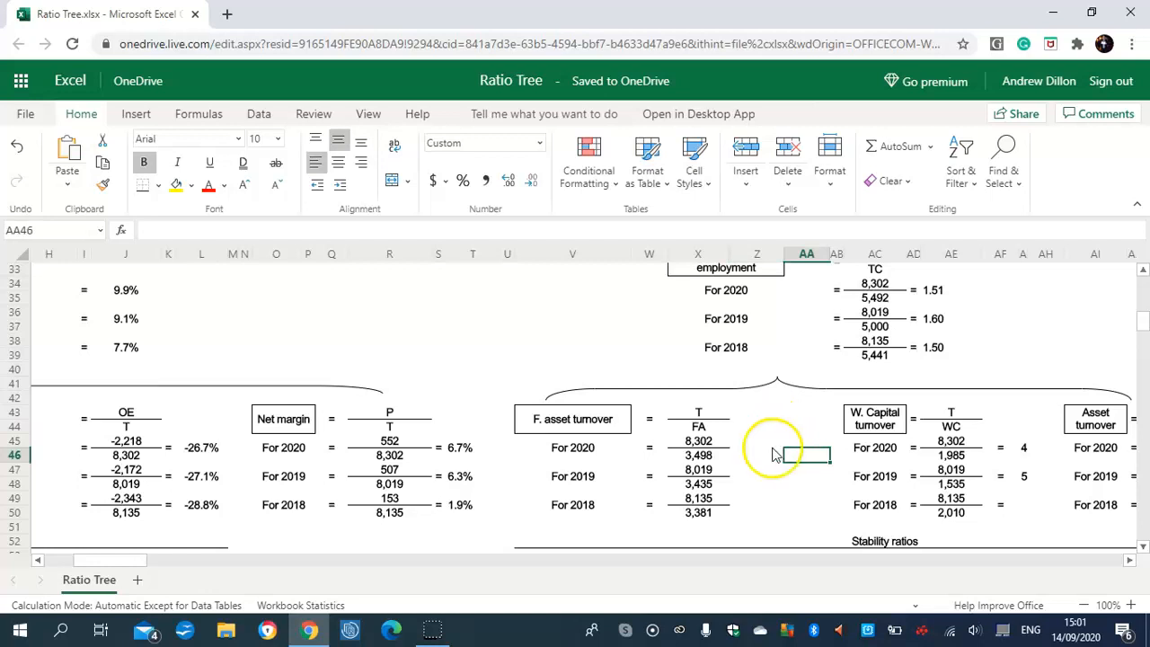
left_click(774, 454)
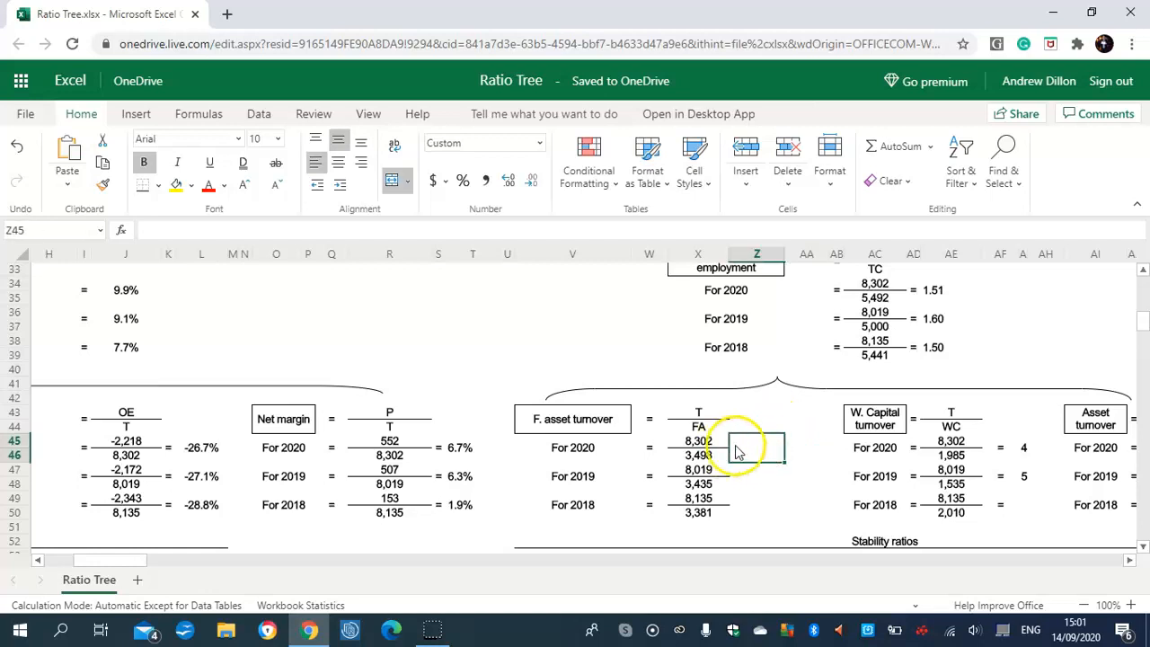
left_click(653, 454)
left_click(745, 448)
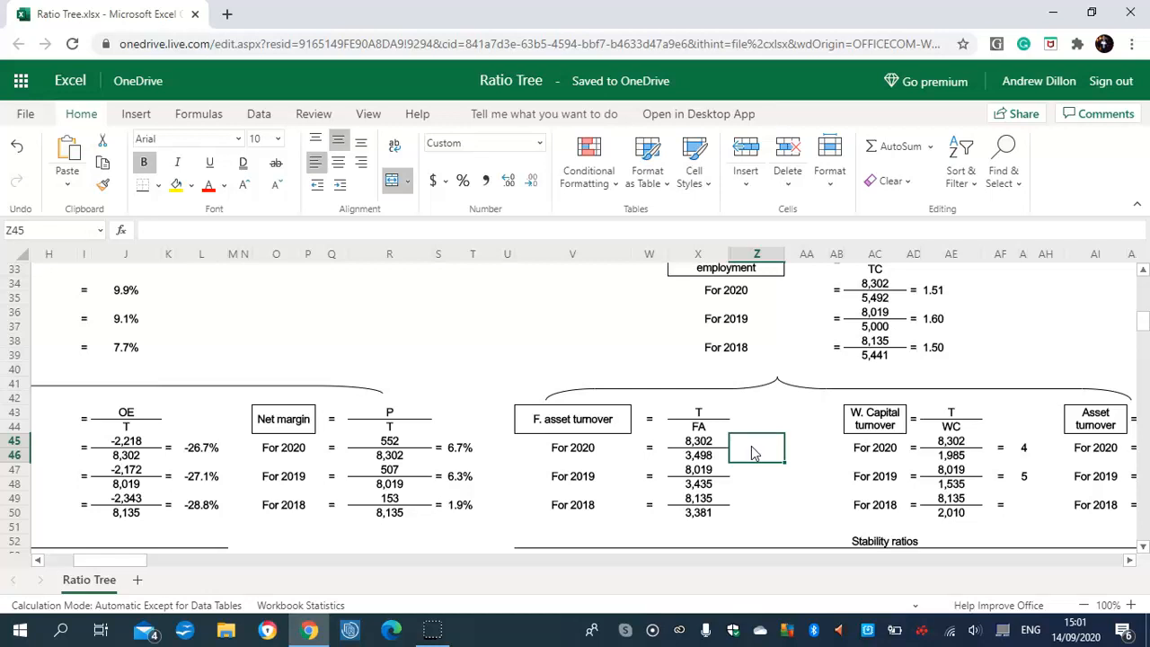
Step: Clear the 2019 working capital turnover result in AG47 and undo the deletion
left_click(1024, 477)
key("Delete")
left_click(16, 146)
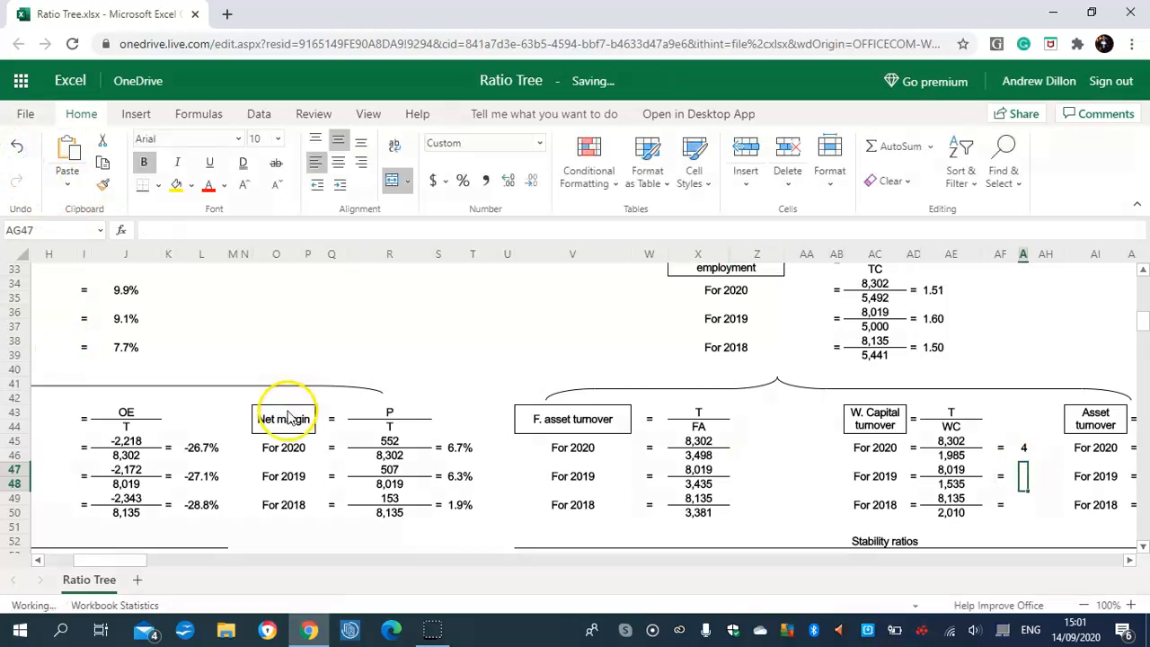
Step: Clear the 2020 working capital turnover result in AG45, then undo and redo the recent changes
left_click(1022, 448)
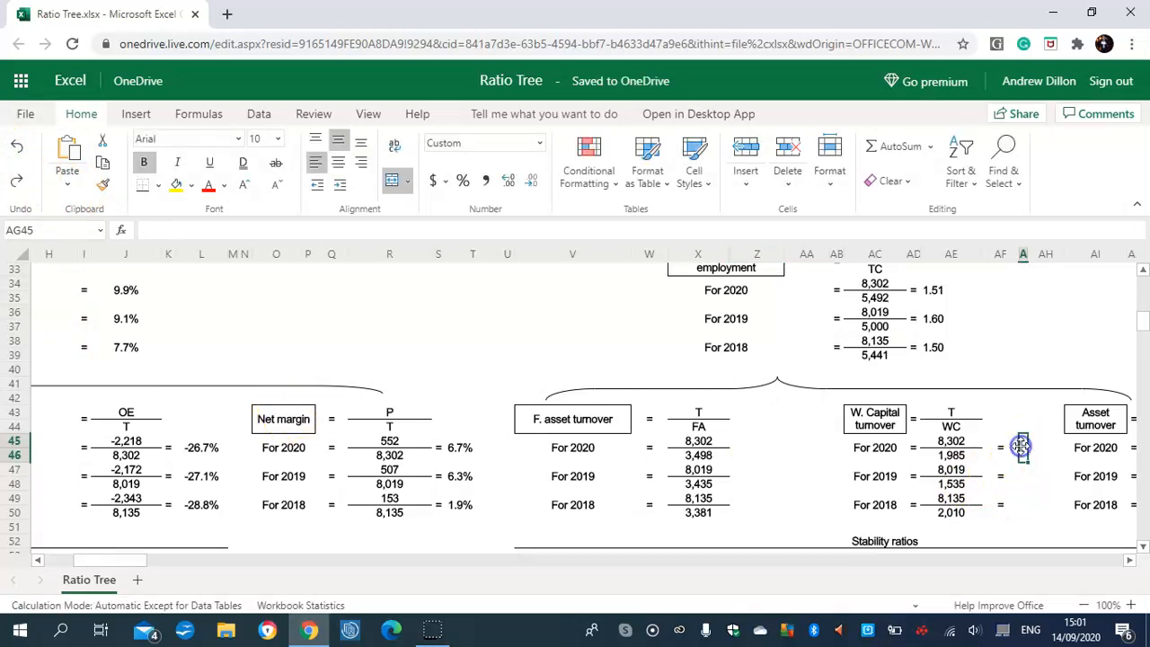
left_click(1023, 448)
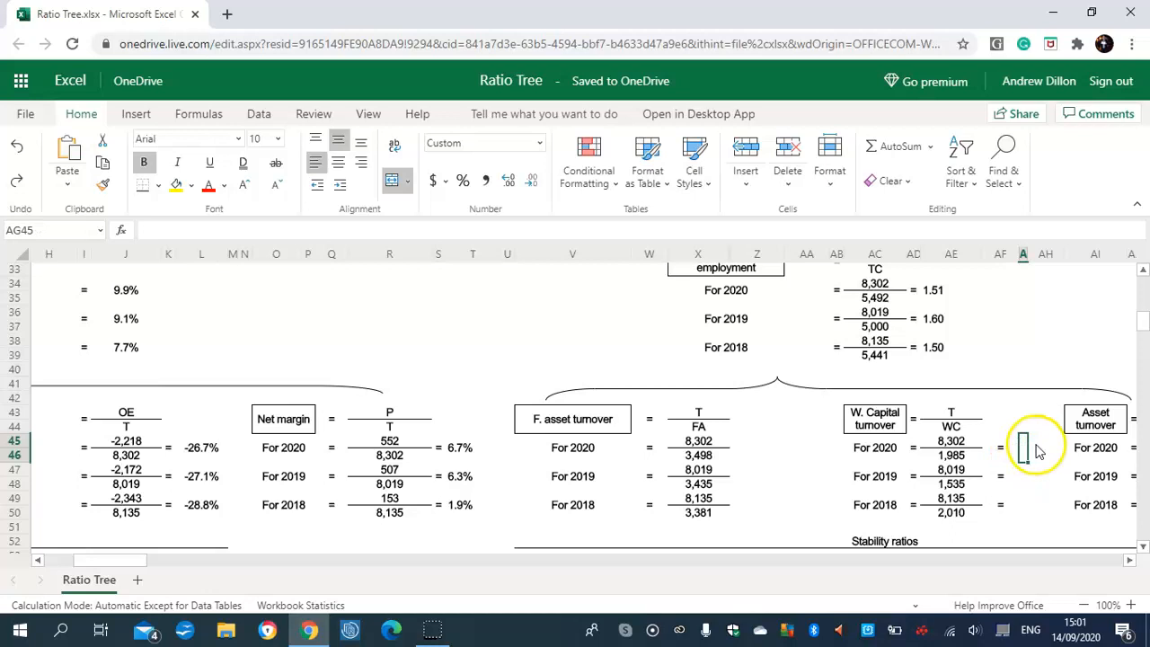
left_click(16, 154)
left_click(21, 151)
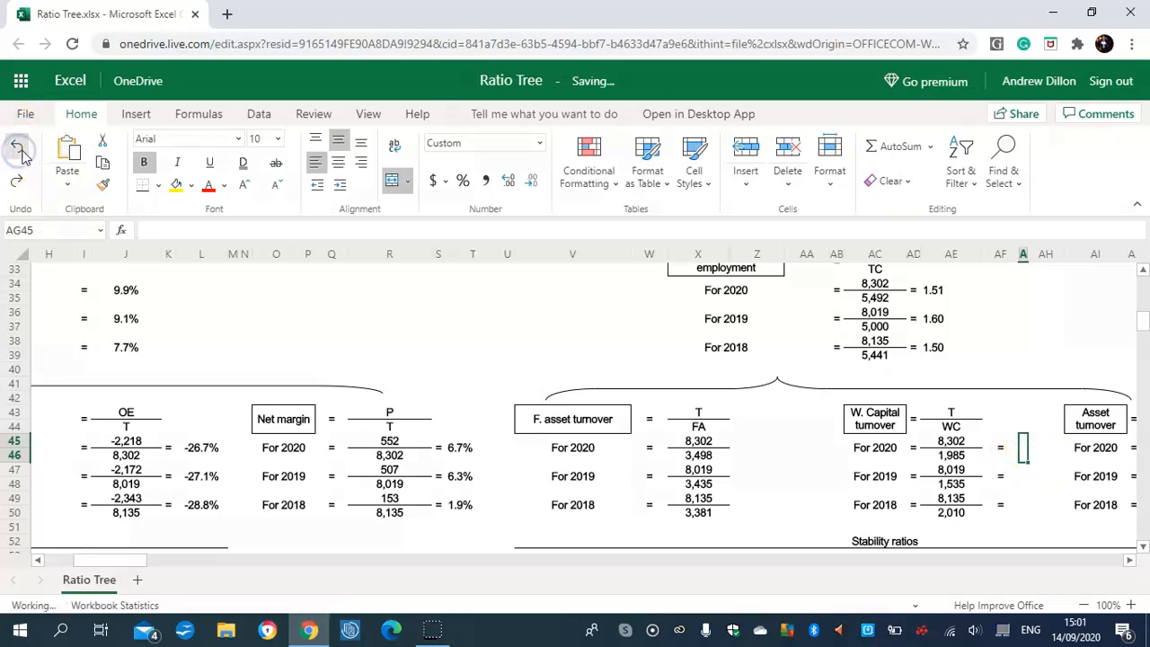
left_click(18, 180)
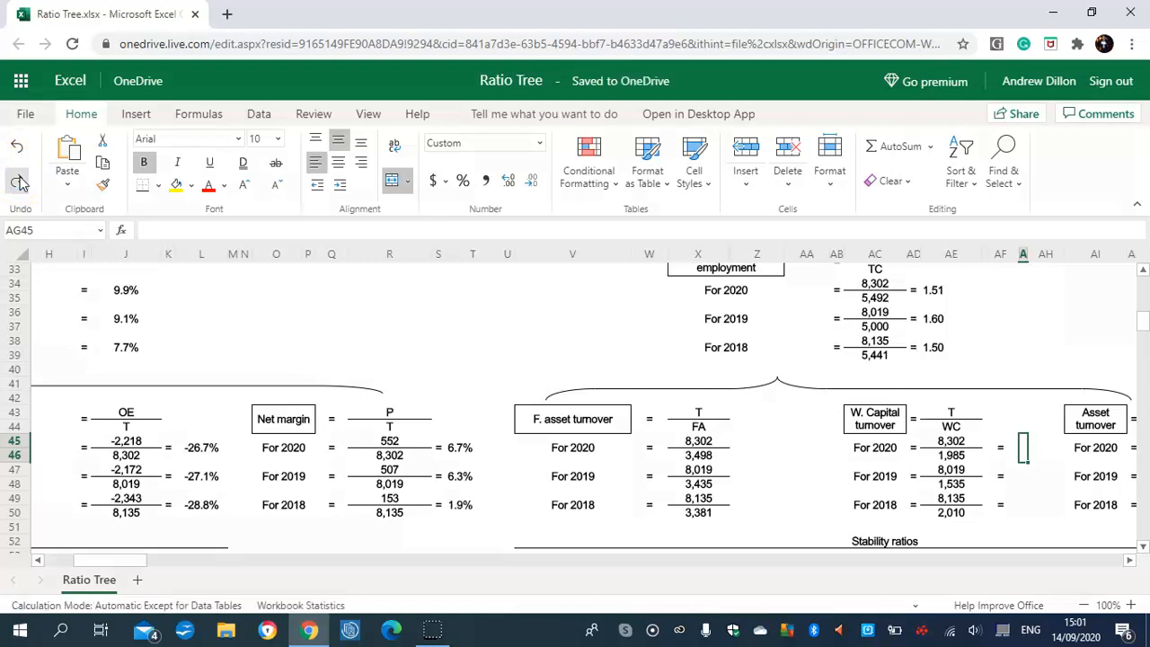
Step: Calculate the 2020 fixed asset turnover in Z45 with =X45/X46, fill it down to the 2019 and 2018 rows and check the formula
left_click(755, 429)
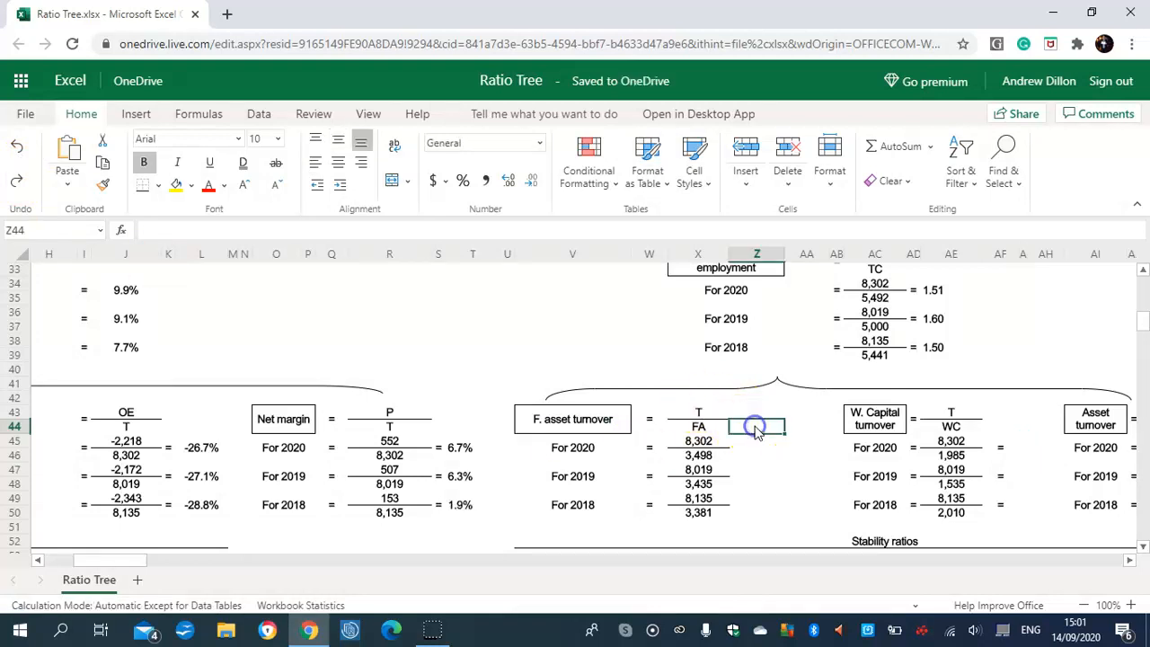
left_click(763, 449)
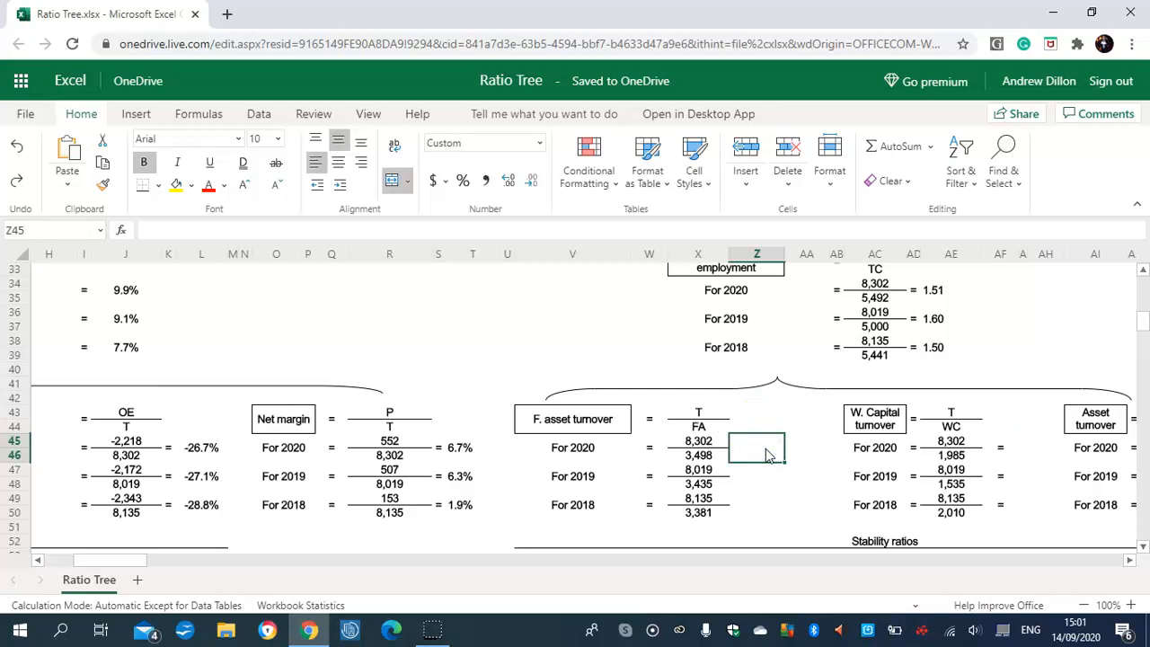
type("=")
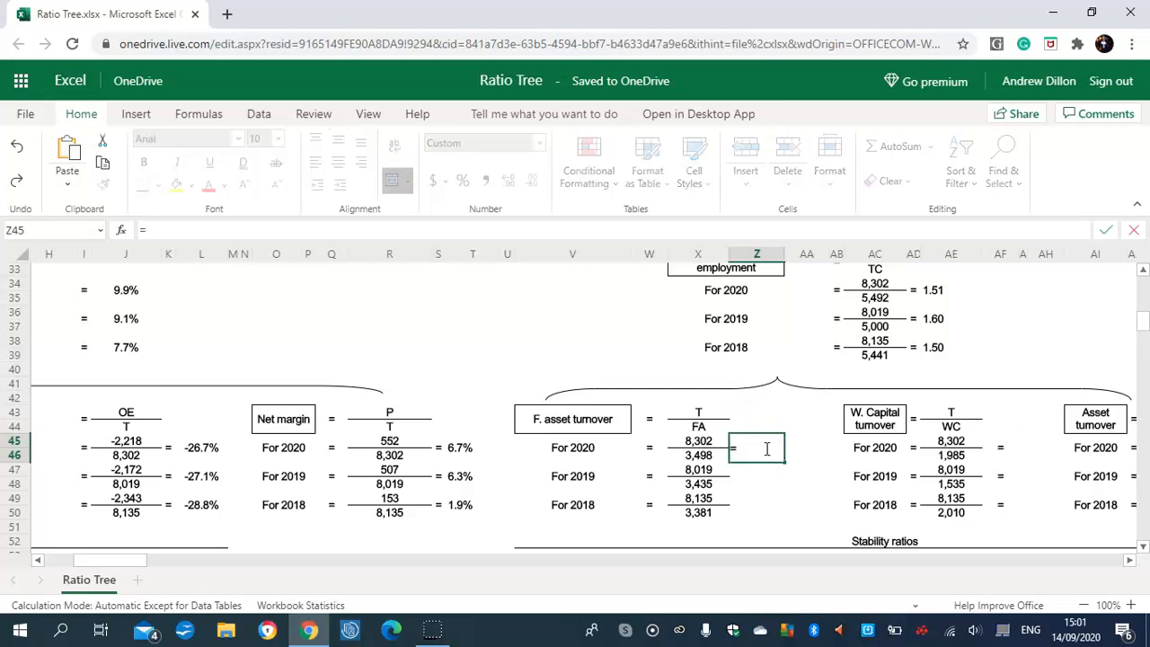
type("X")
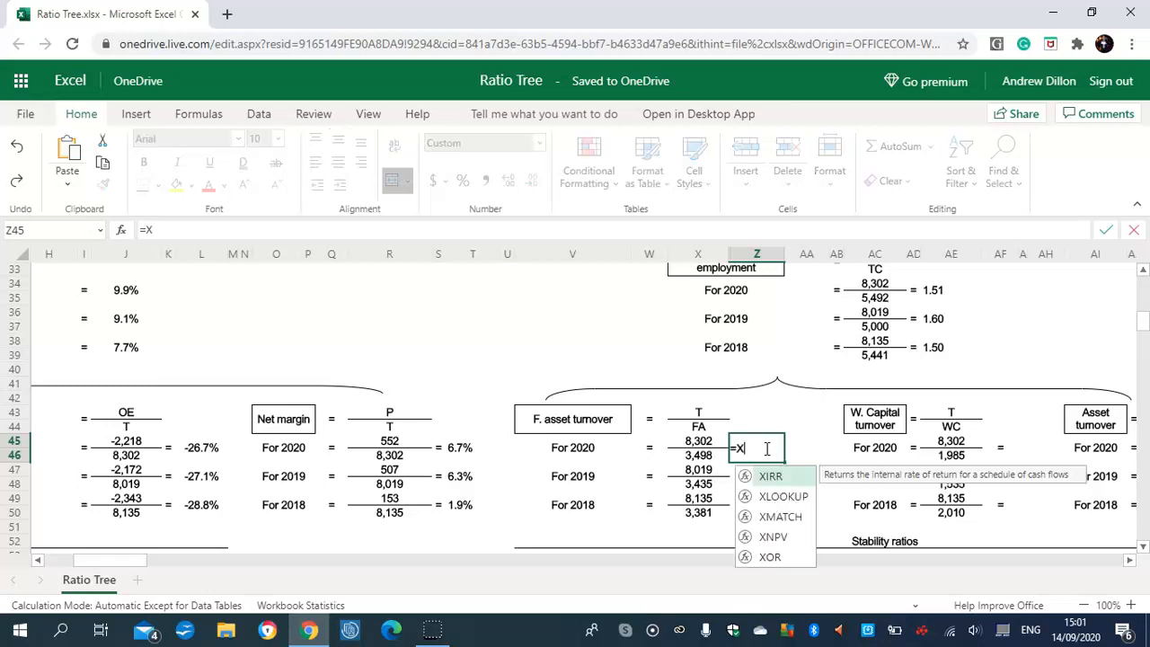
type("45/X46")
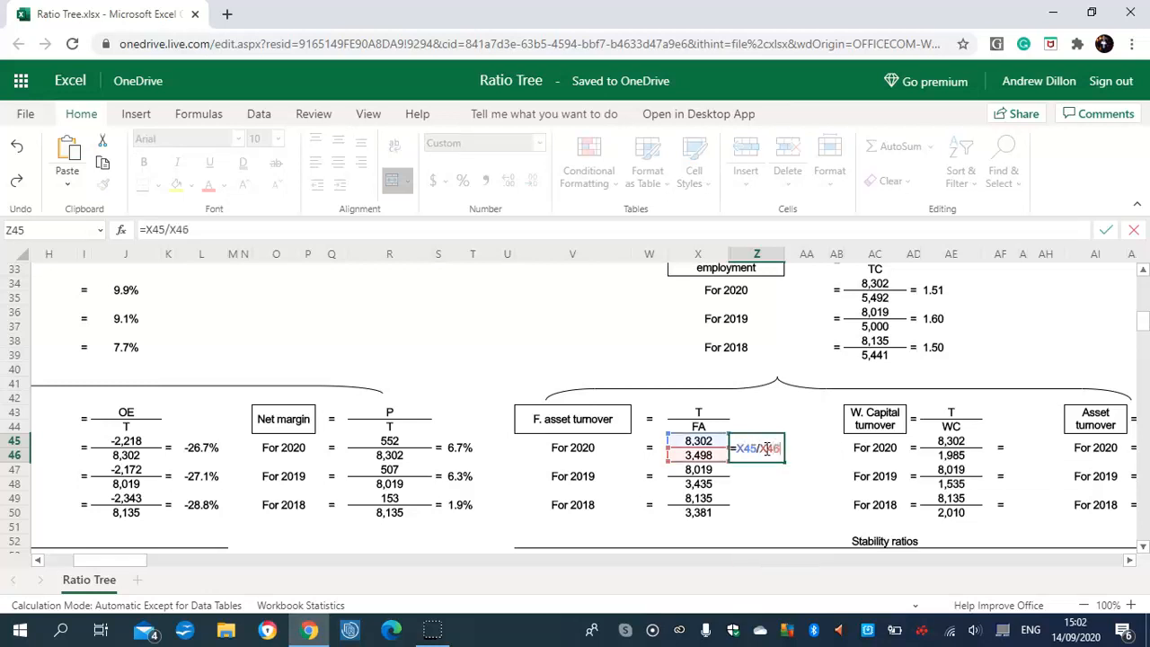
key("Return")
left_click(755, 453)
left_click_drag(783, 460, 782, 501)
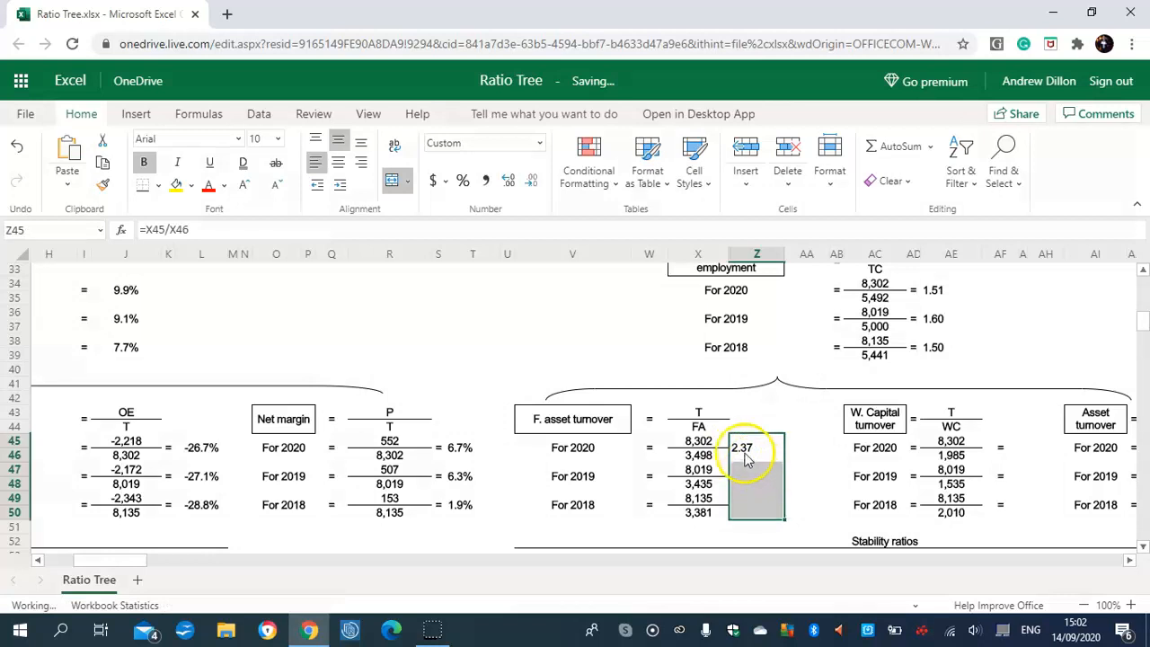
left_click(796, 446)
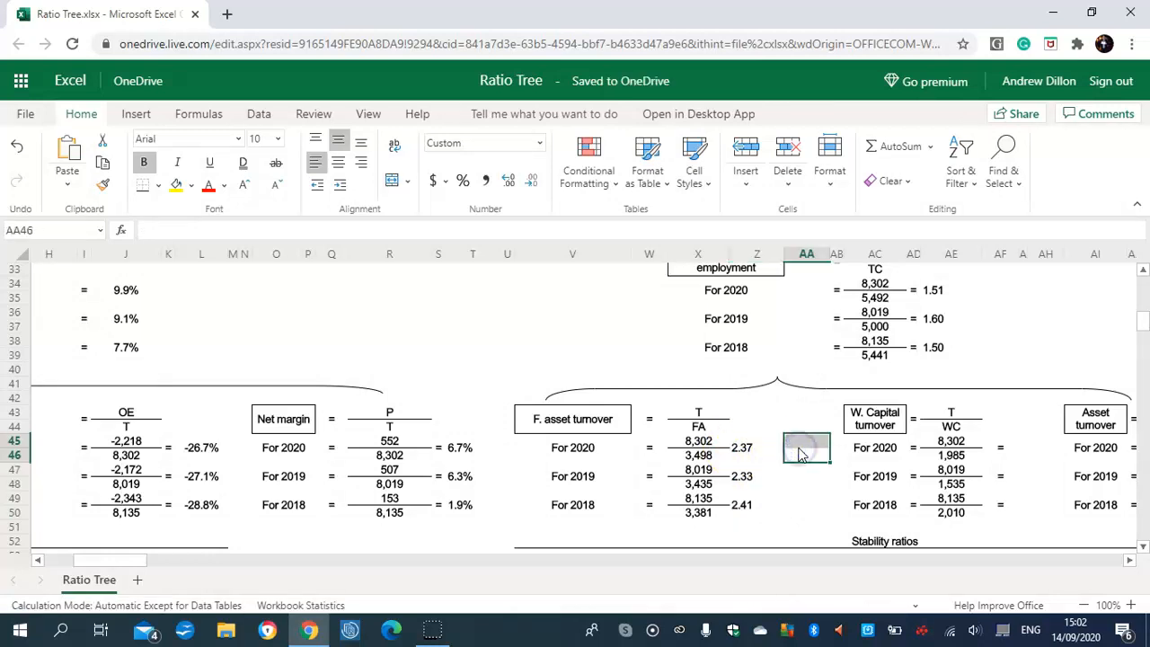
left_click(775, 447)
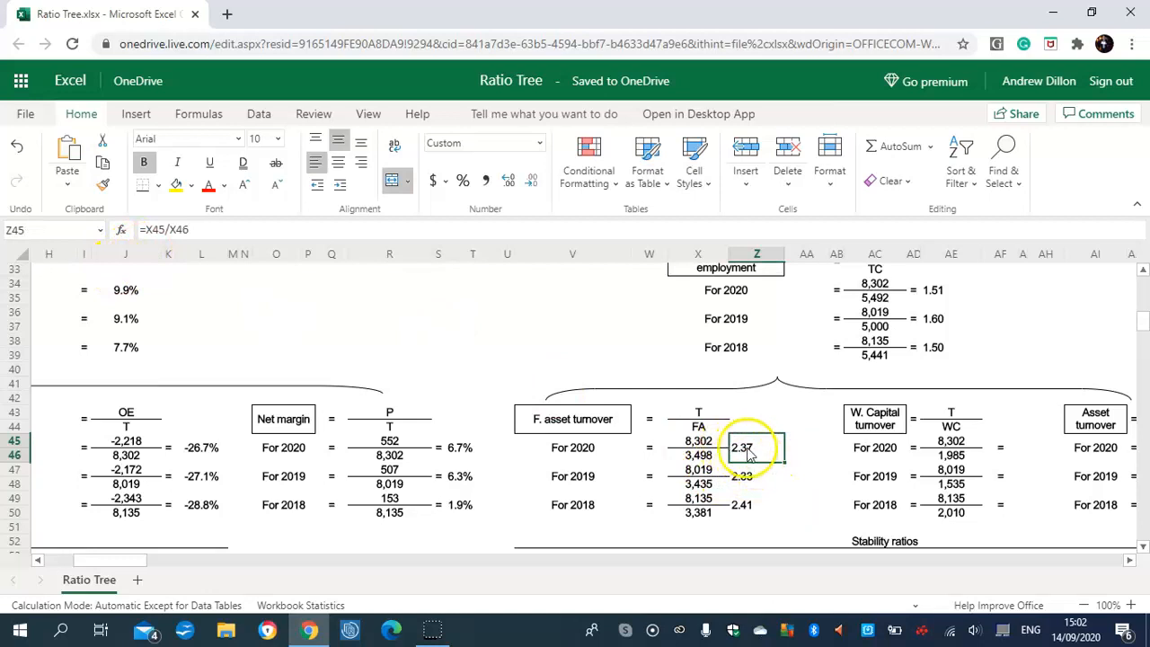
left_click(792, 499)
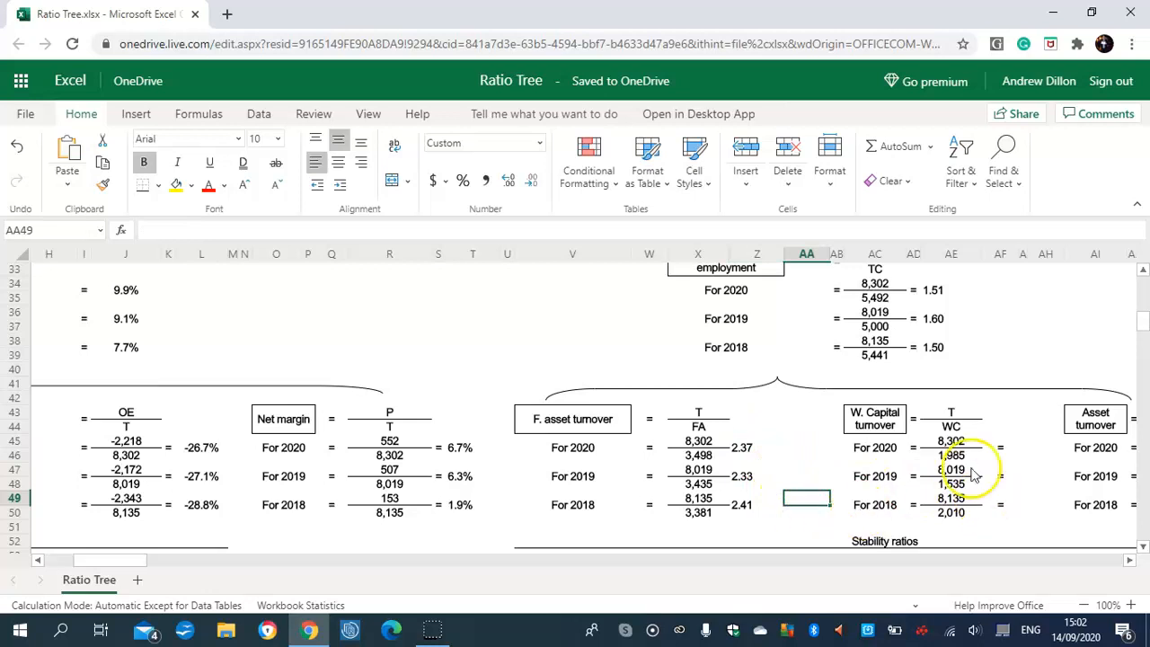
Step: Calculate the 2020 working capital turnover in AG45 with =AE45/AE46 and fill the formula down to the 2019 and 2018 rows
left_click(1016, 447)
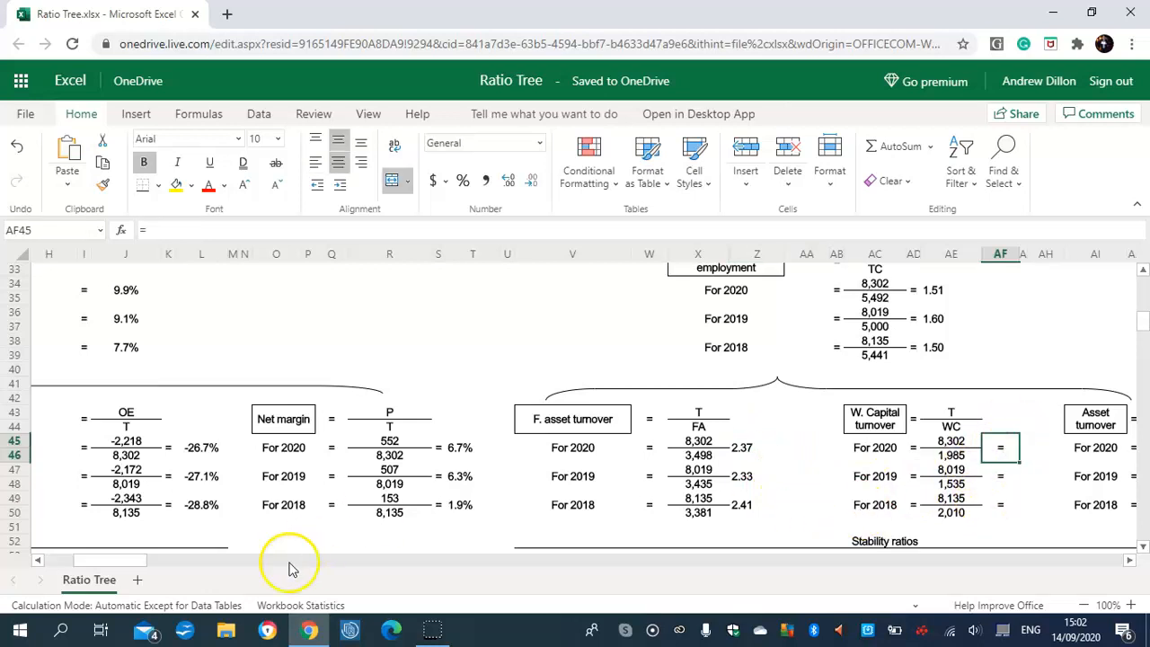
scroll(123, 563, "right", 3)
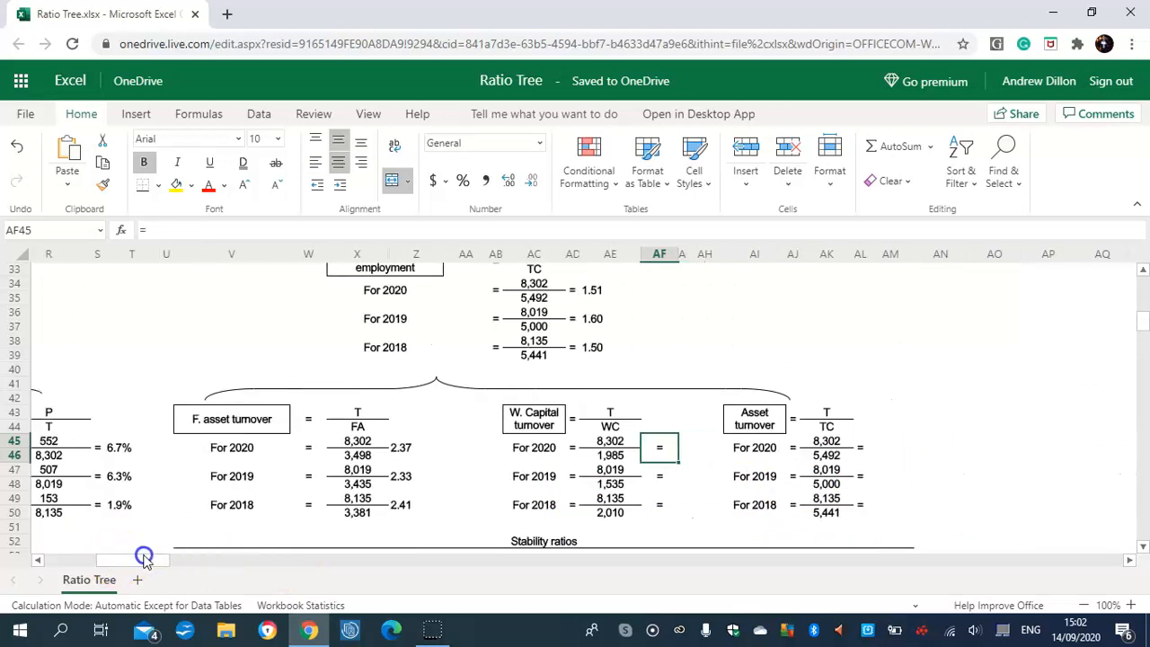
left_click_drag(126, 556, 152, 549)
left_click(528, 447)
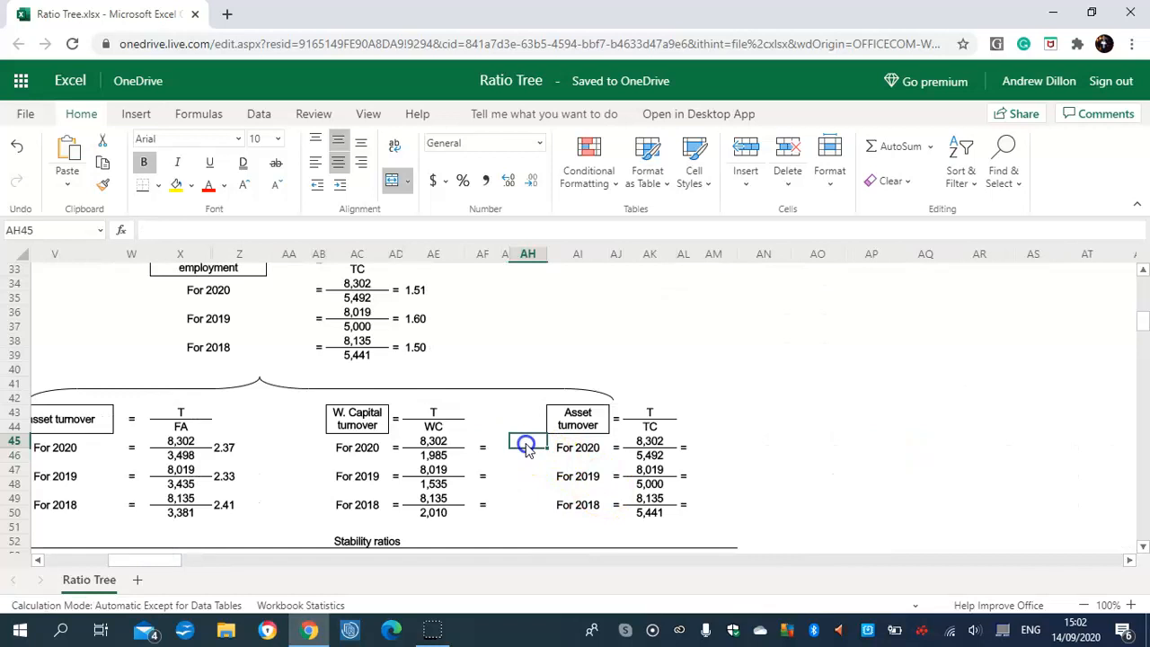
left_click(486, 448)
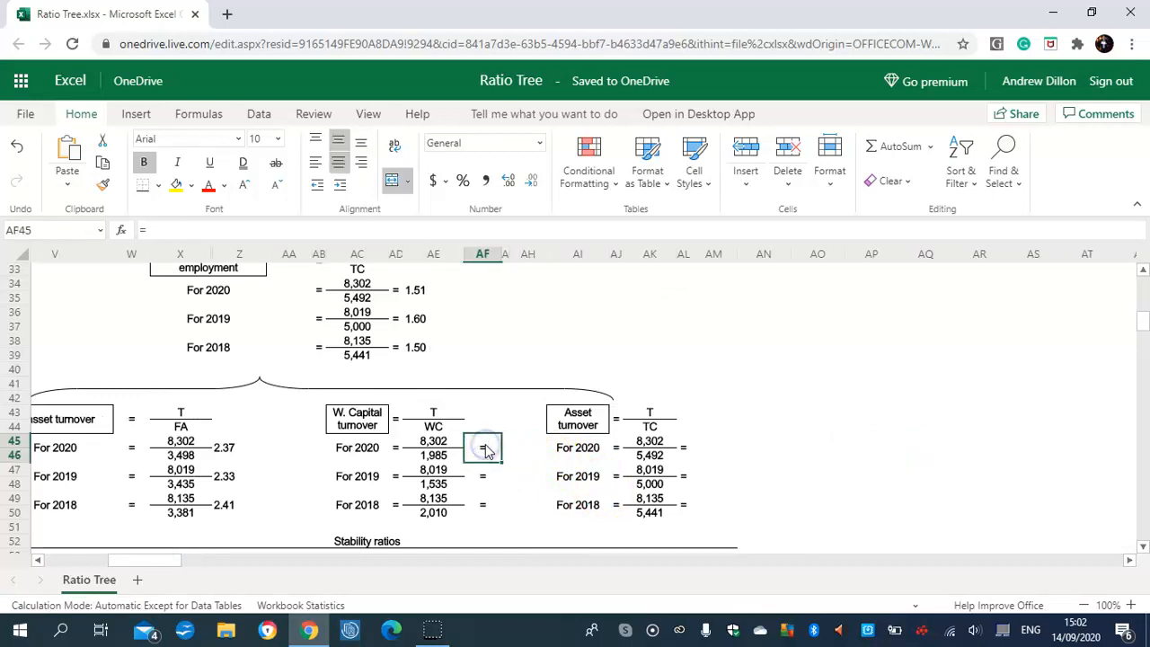
left_click(506, 452)
type("=")
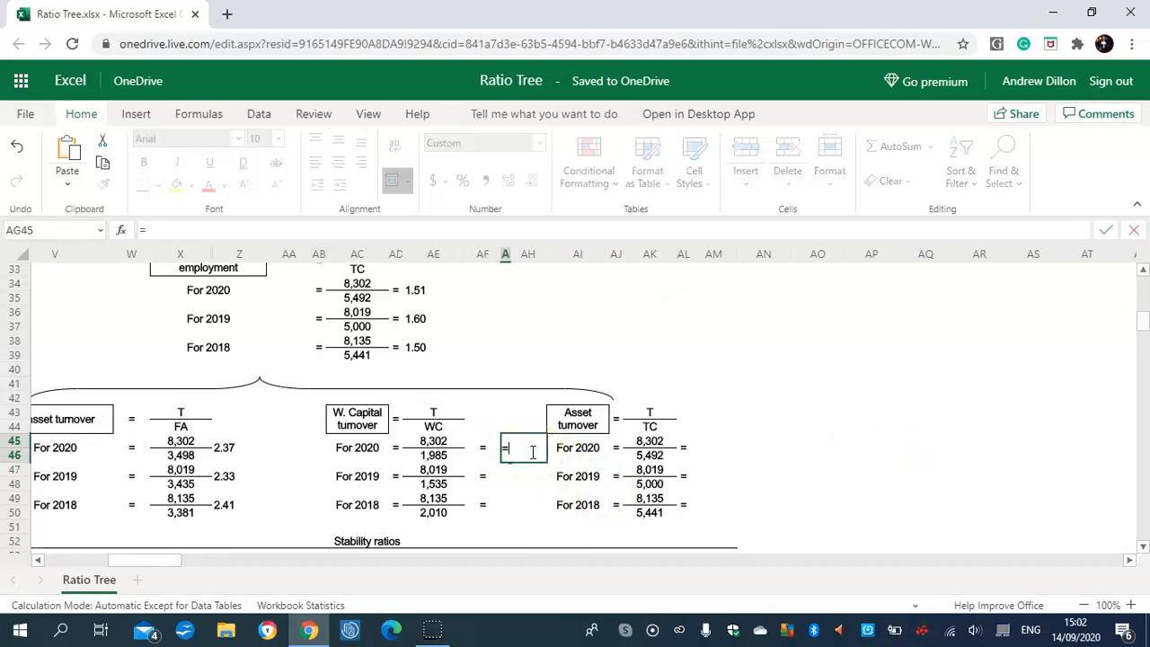
type("AE45/AE46")
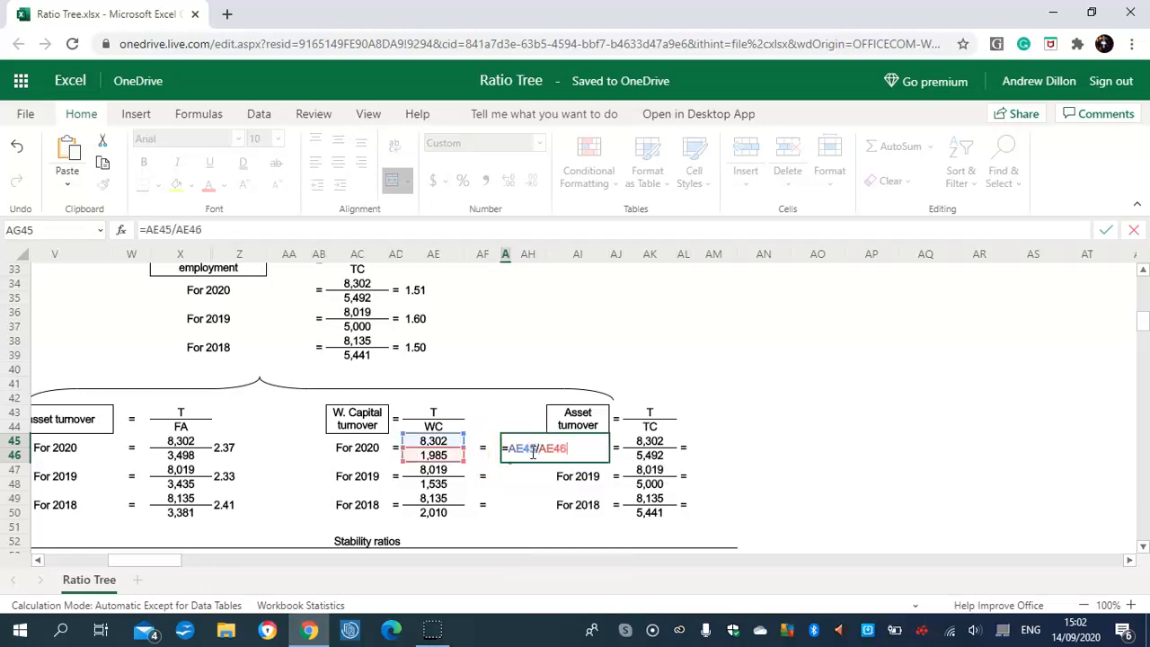
key("Return")
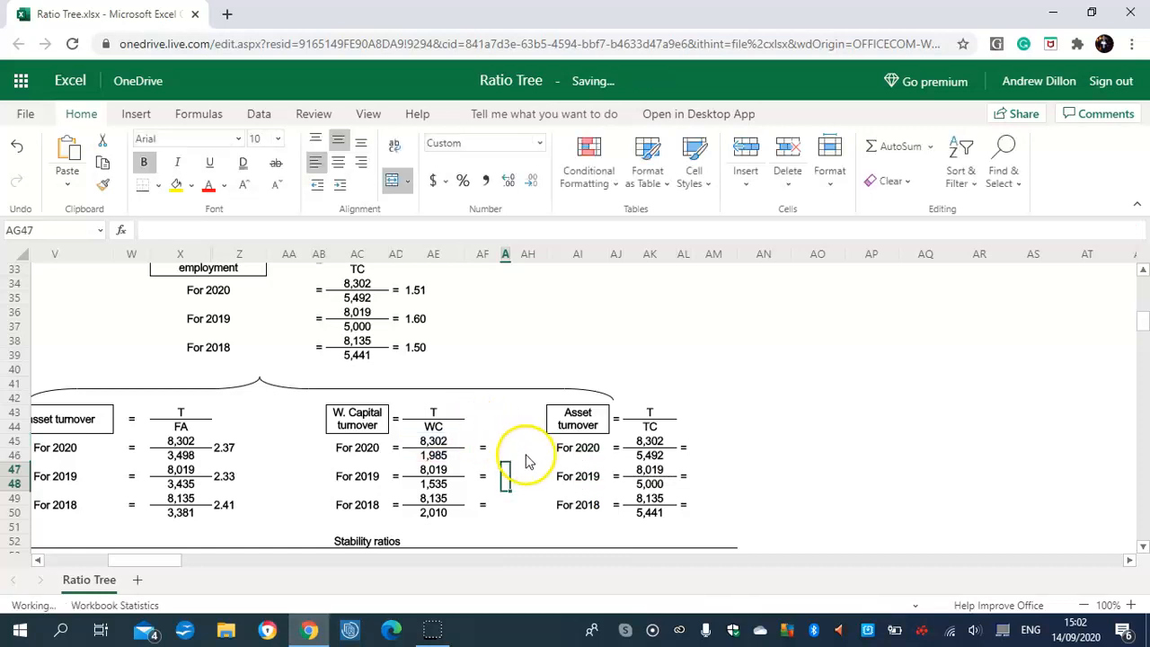
left_click(508, 449)
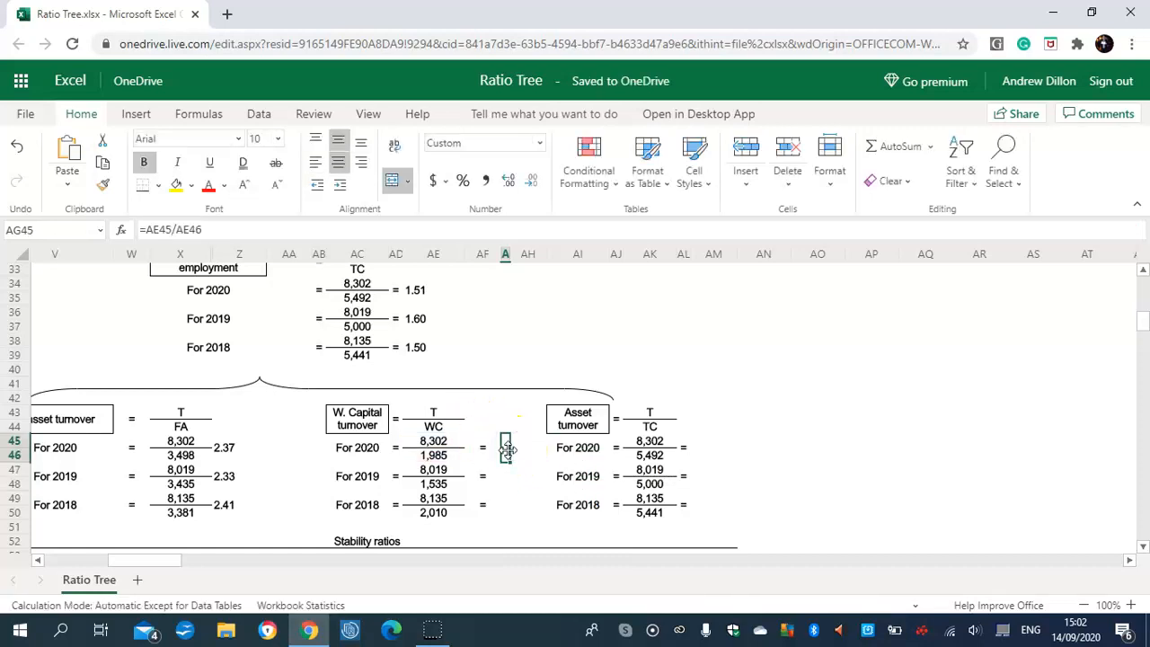
left_click_drag(510, 463, 516, 507)
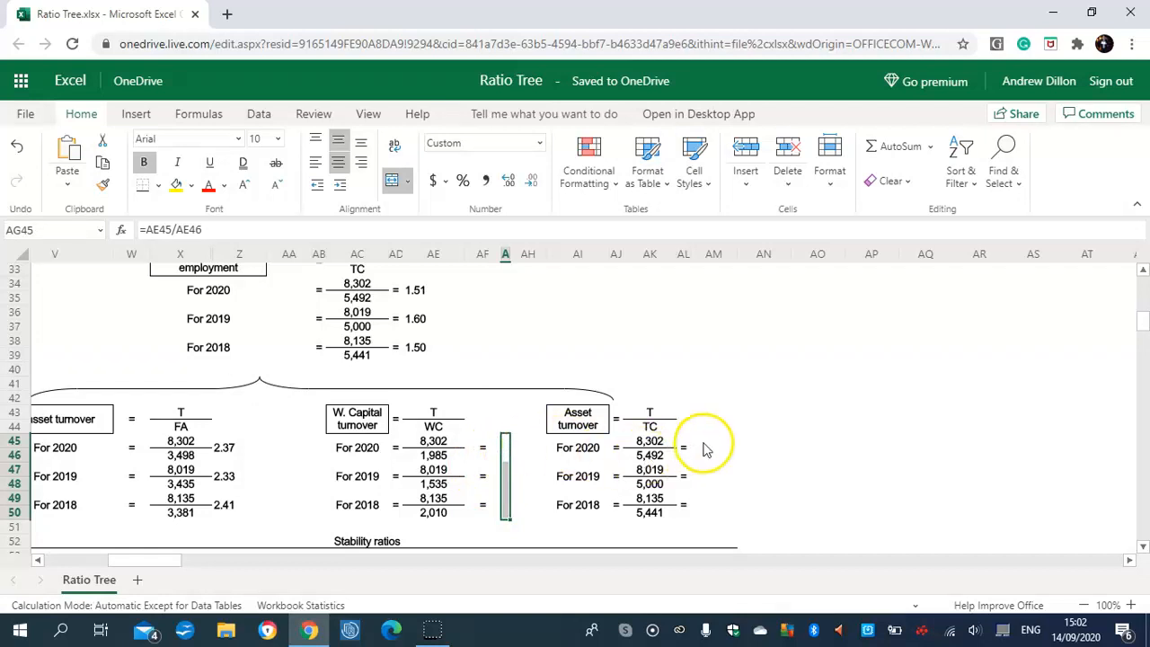
Step: Calculate the 2020 asset turnover in AM45 with =AK45/AK46 and fill the formula down to the 2019 and 2018 rows
left_click(725, 428)
left_click(728, 454)
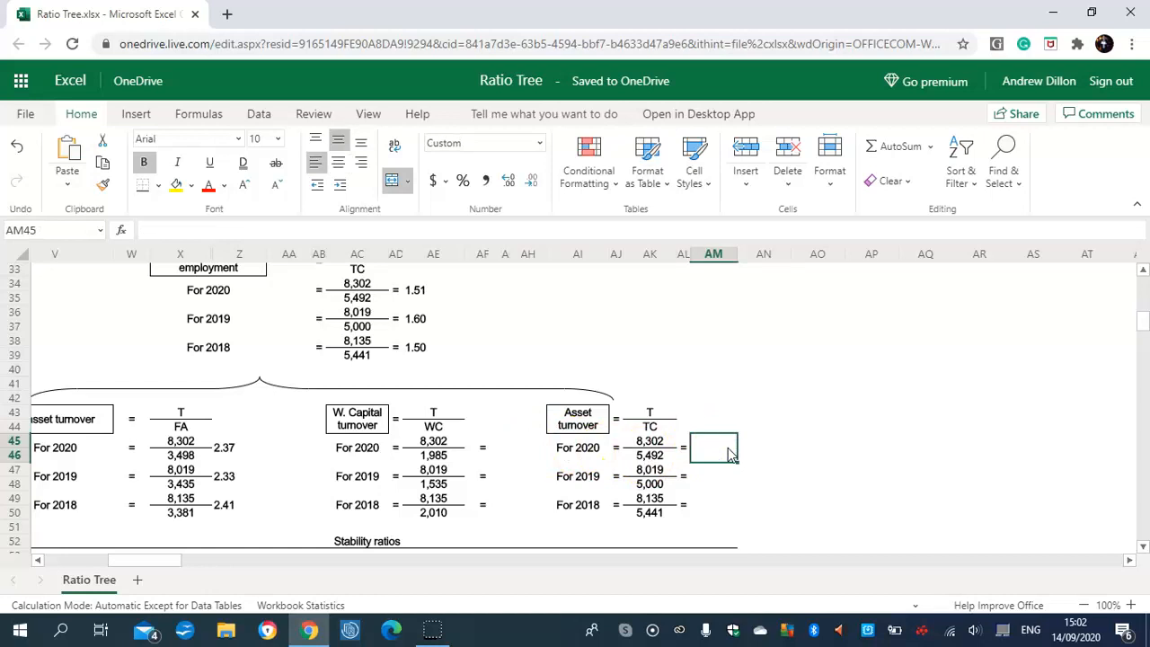
type("A")
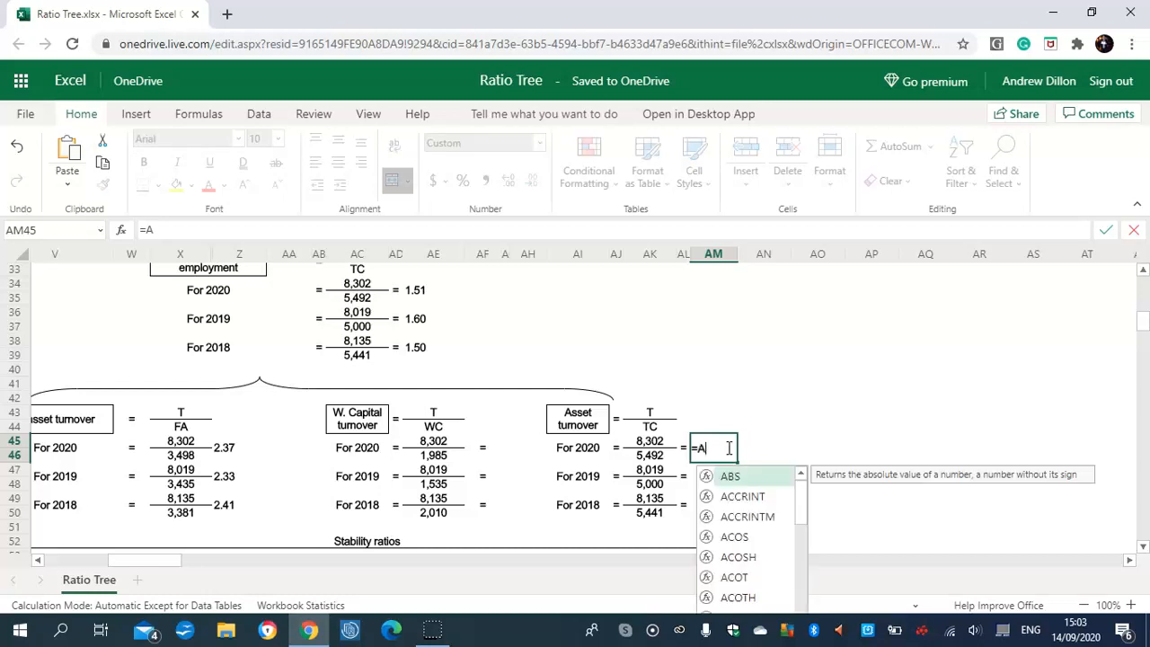
type("K45/")
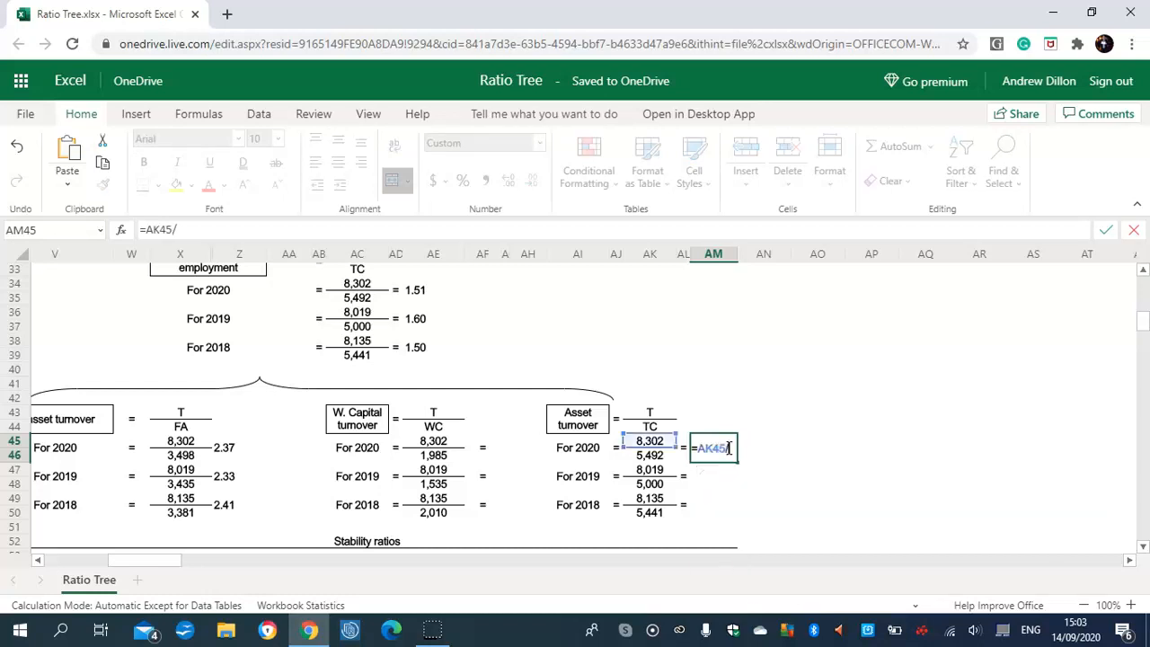
type("AK46")
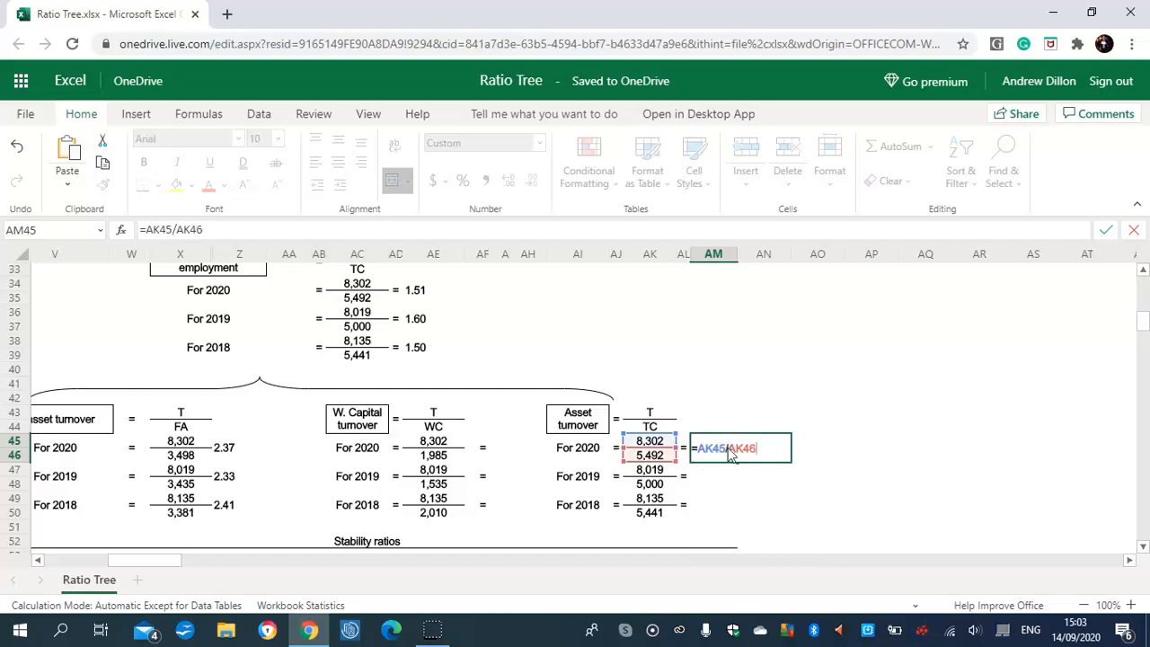
key("Return")
left_click(734, 457)
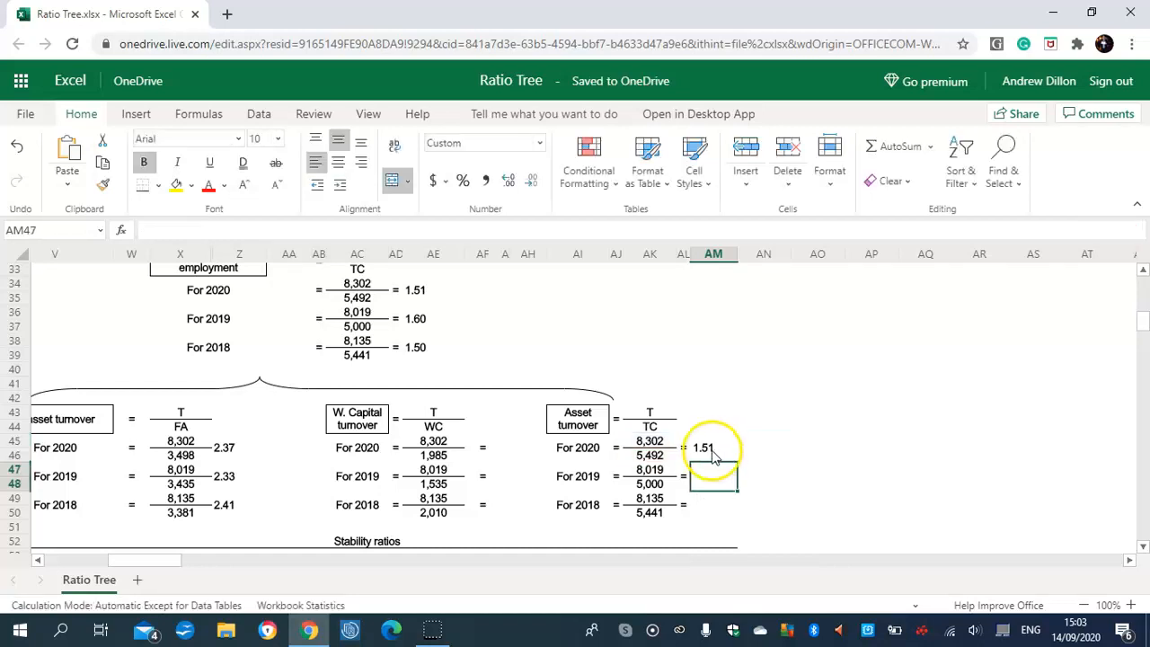
left_click_drag(737, 460, 740, 495)
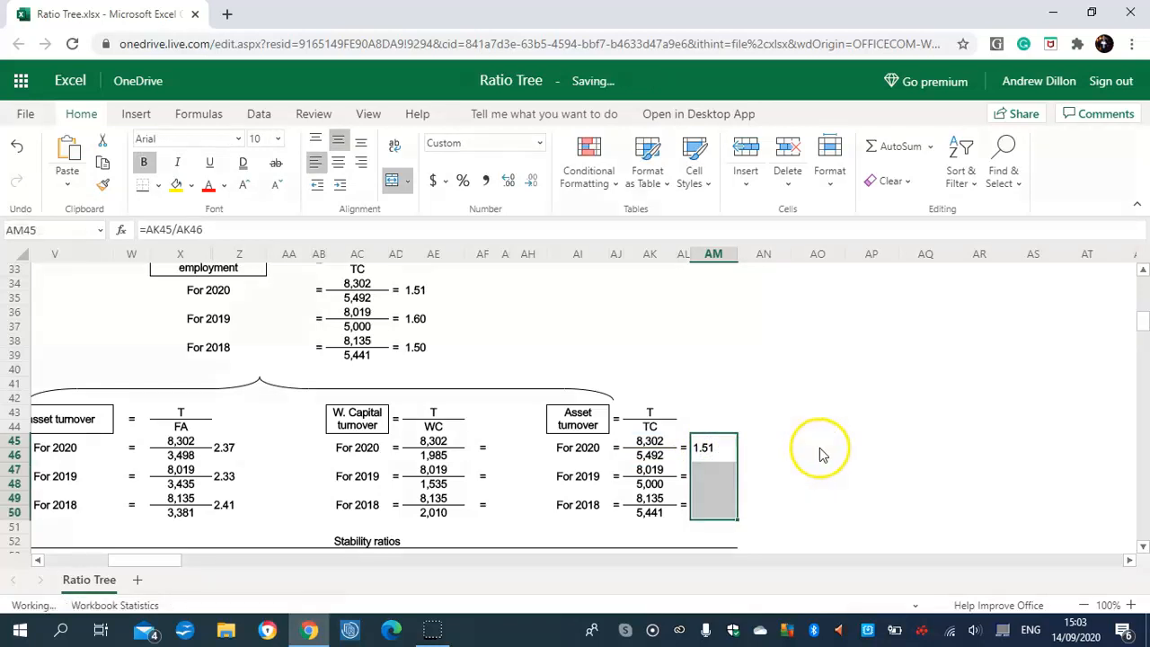
left_click(824, 448)
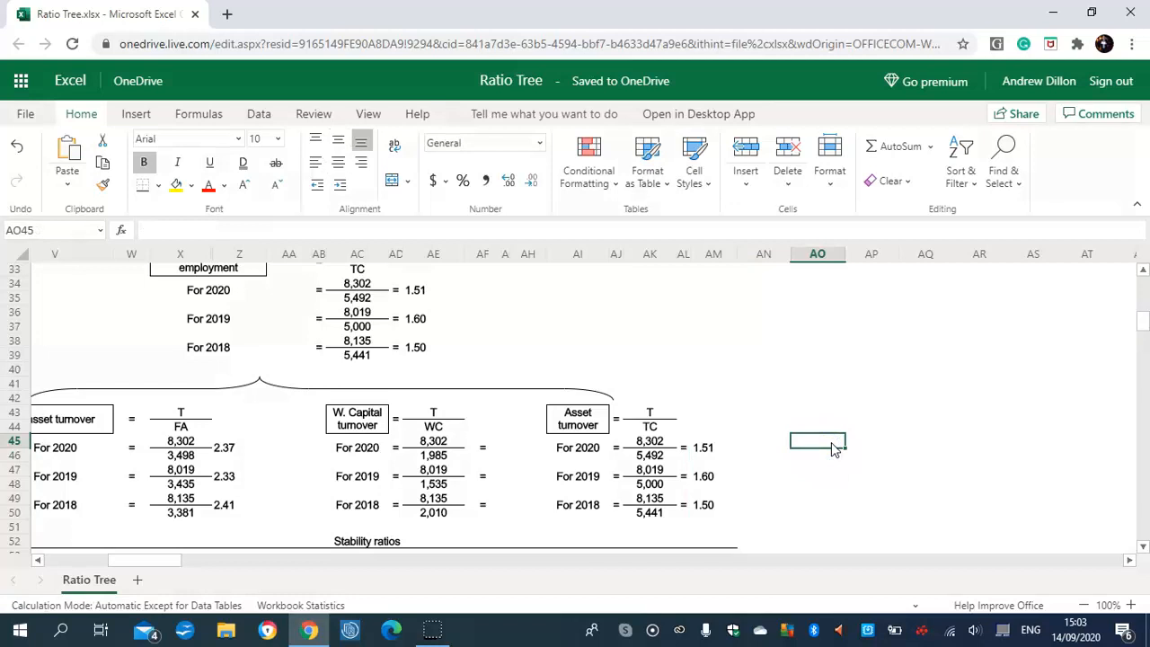